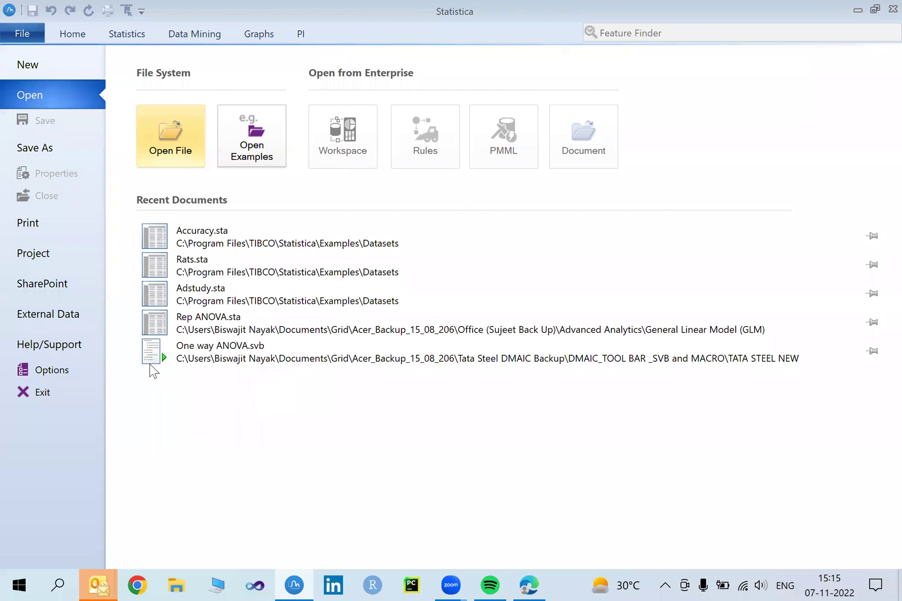
Step: Open the Statistica Help manual, maximize its window and widen the contents pane
left_click(63, 345)
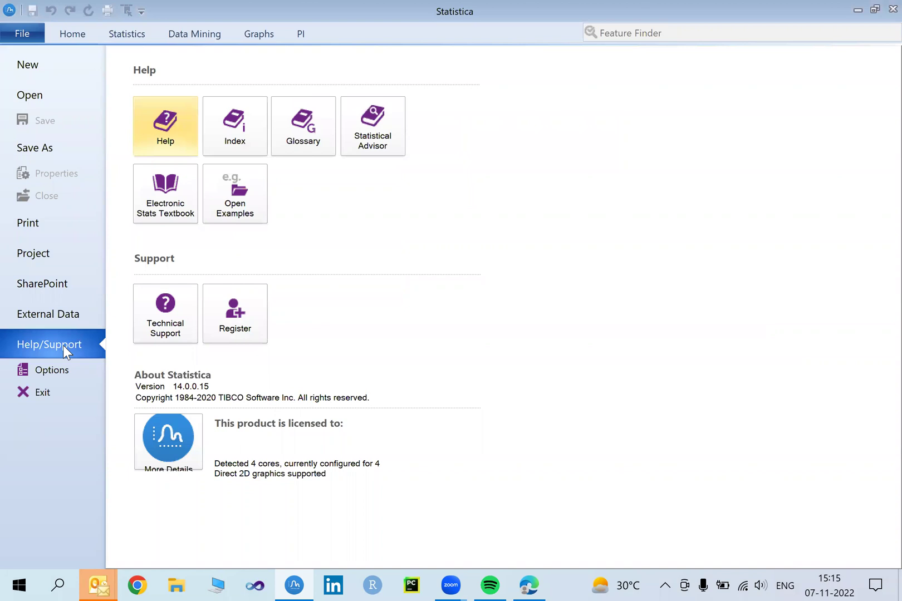
left_click(170, 118)
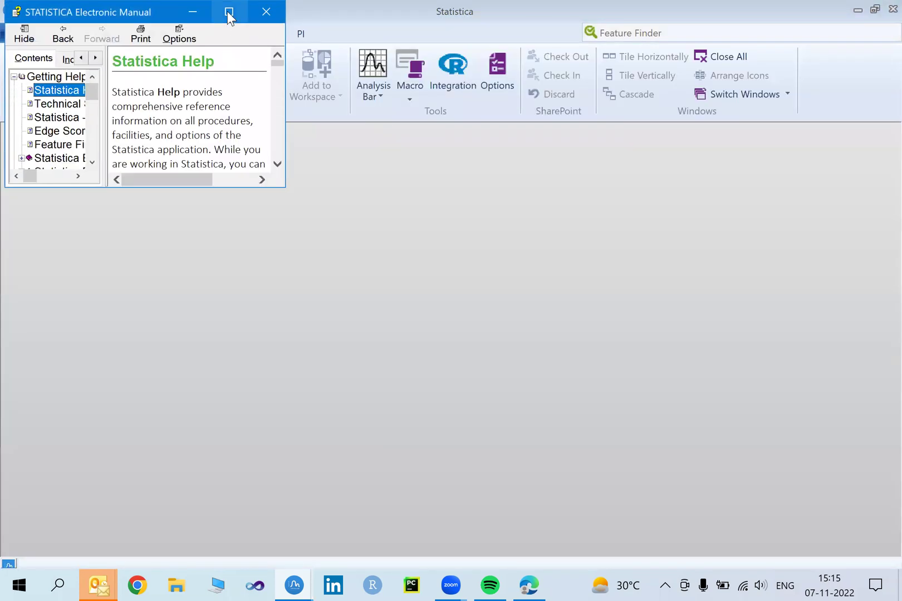
left_click(228, 11)
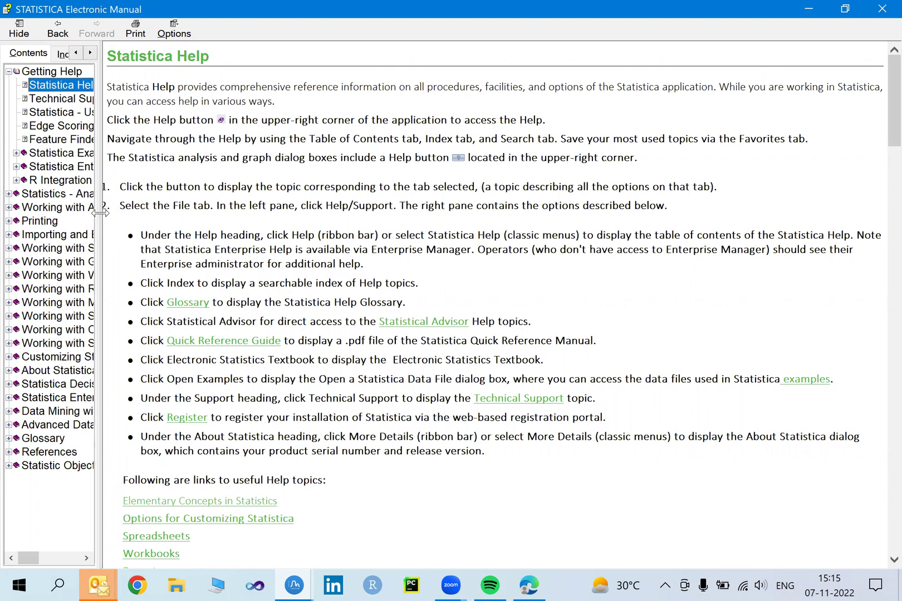
left_click_drag(101, 213, 203, 206)
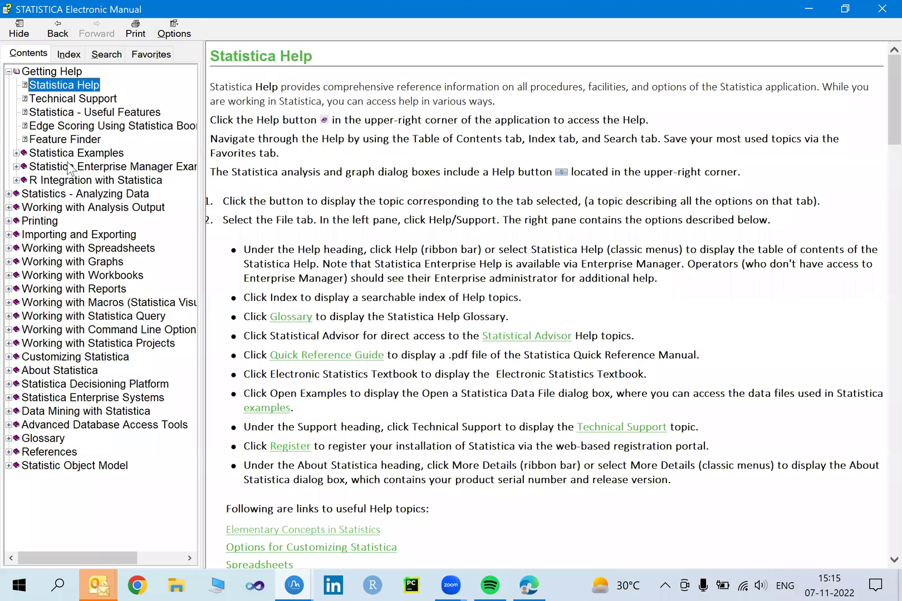
Step: Open the Basic Statistics topic "Example 2: Breakdown and One-Way ANOVA" from the Statistica Examples in the manual
left_click(15, 156)
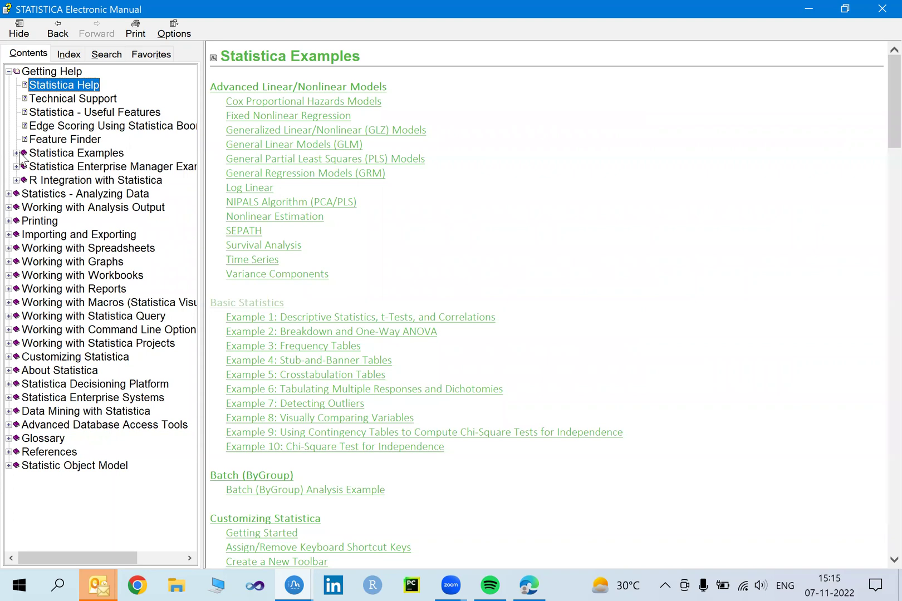
left_click(16, 155)
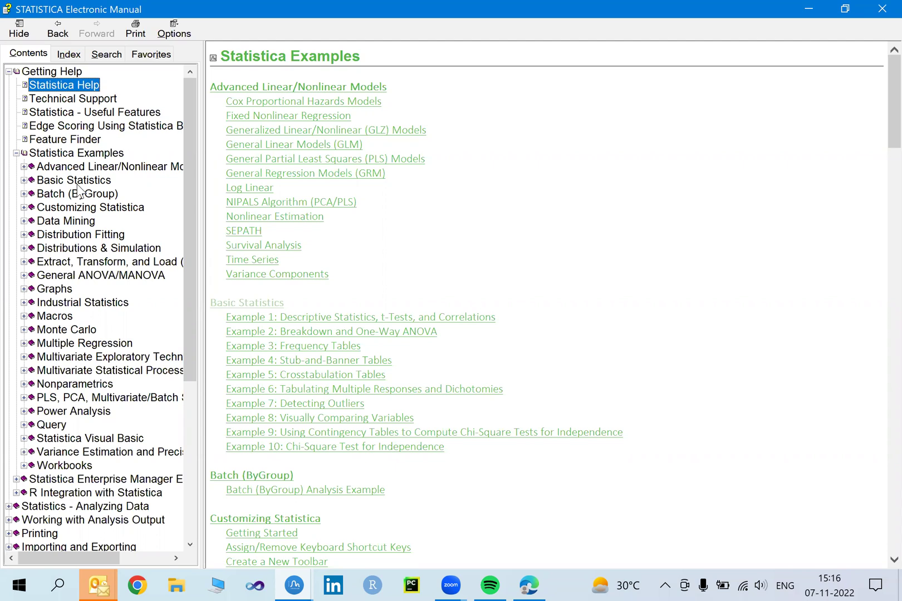
left_click(24, 180)
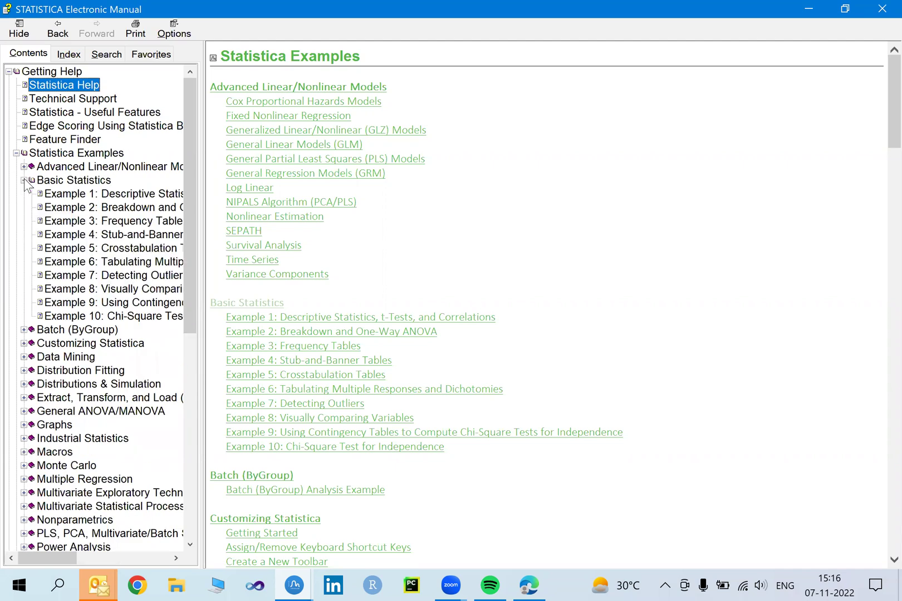
left_click_drag(202, 251, 337, 237)
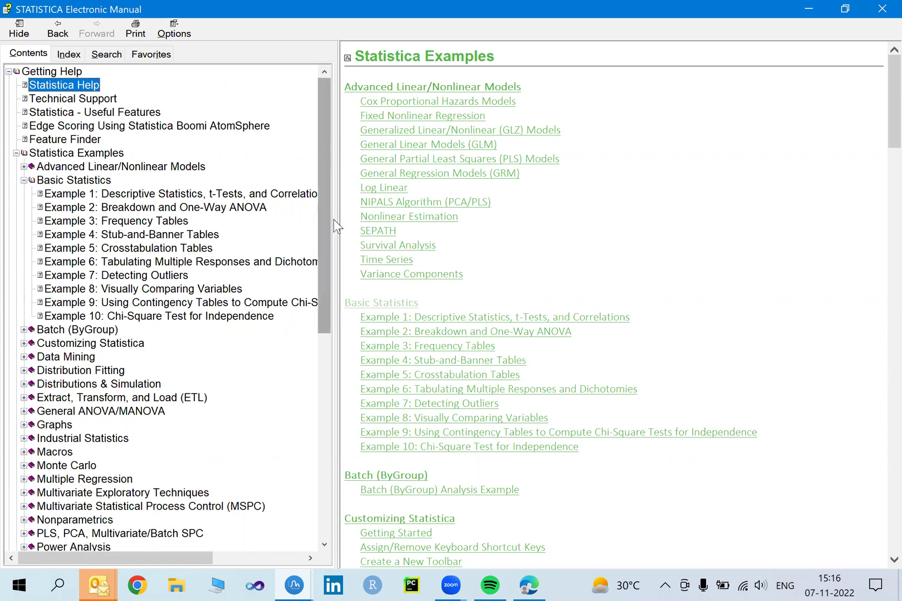
left_click(339, 213)
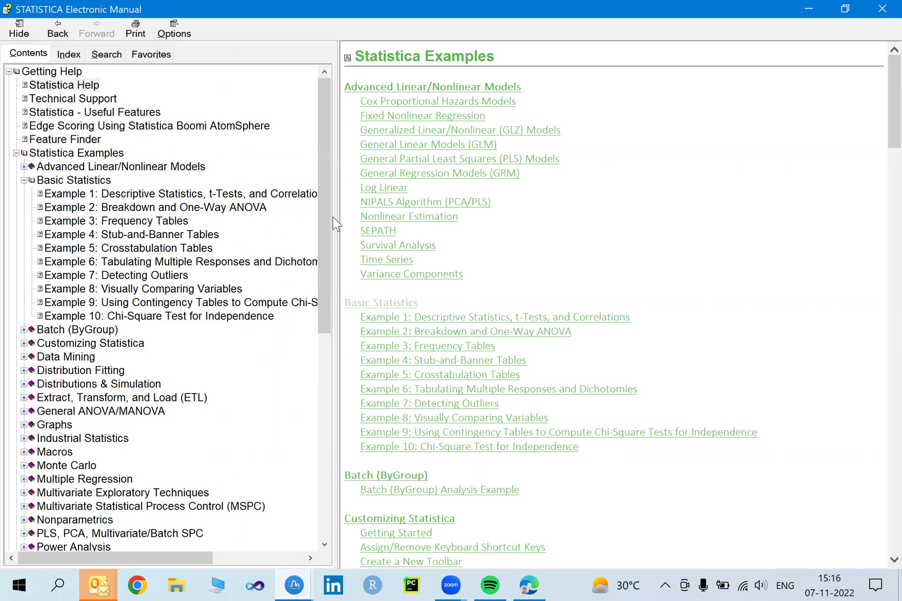
left_click(234, 206)
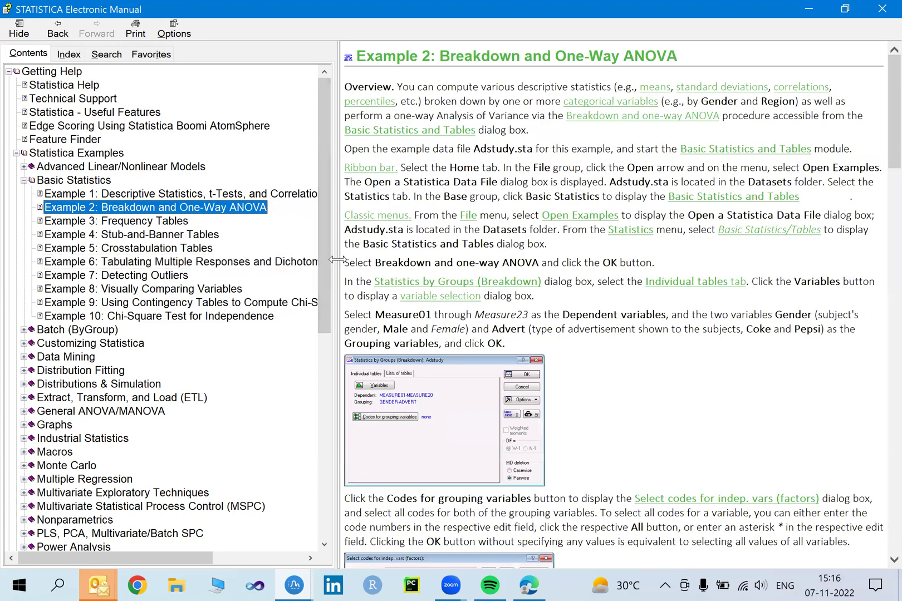
Step: Read through the Breakdown and One-Way ANOVA example, from data file and variable selection to within-group correlations, and close the manual
left_click_drag(337, 259, 222, 268)
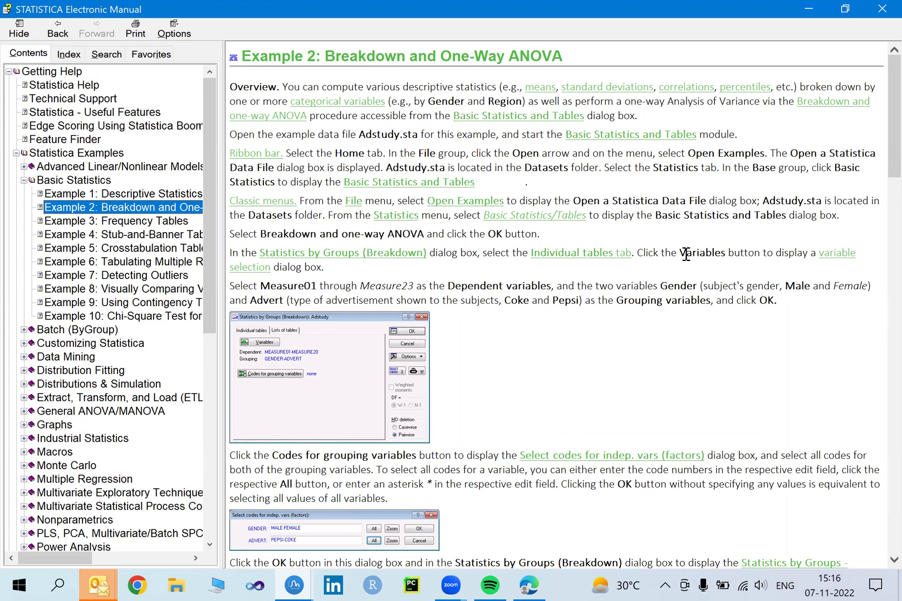
left_click(876, 154)
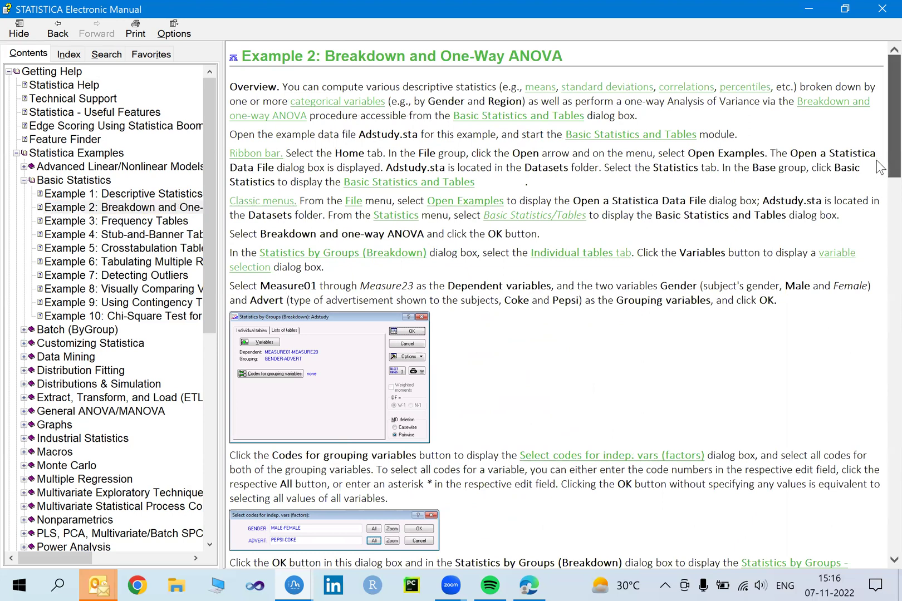
scroll(876, 156, "down", 5)
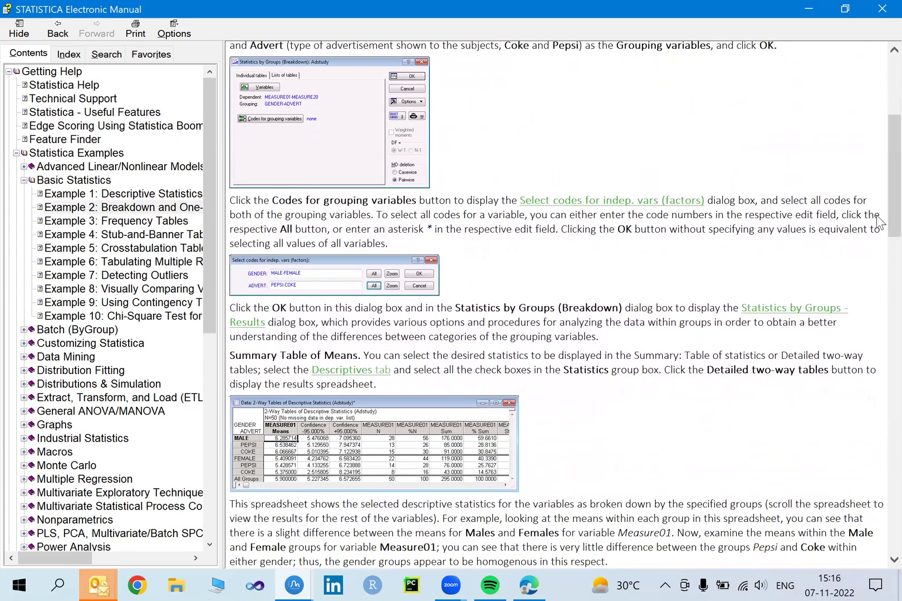
scroll(876, 215, "down", 4)
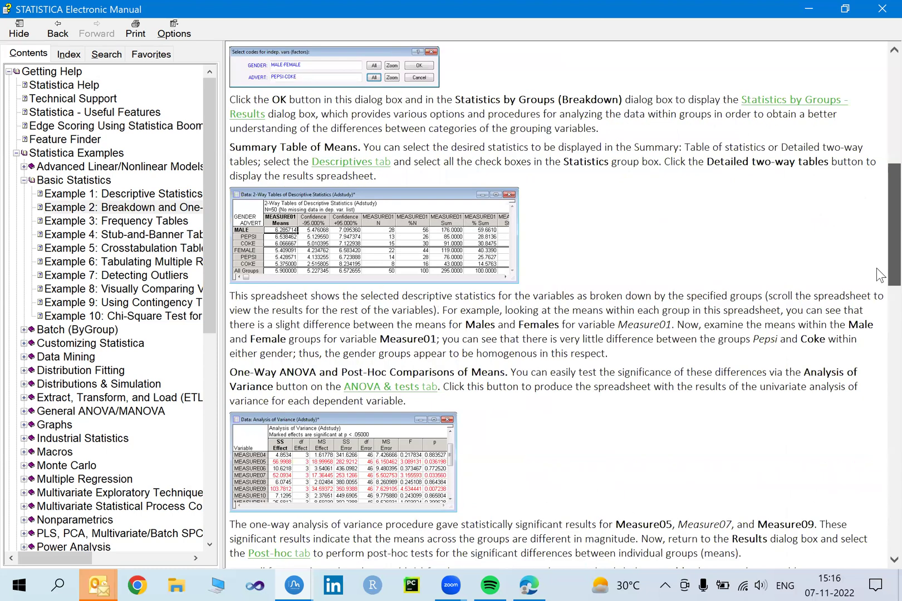
scroll(877, 275, "down", 1)
scroll(876, 244, "up", 8)
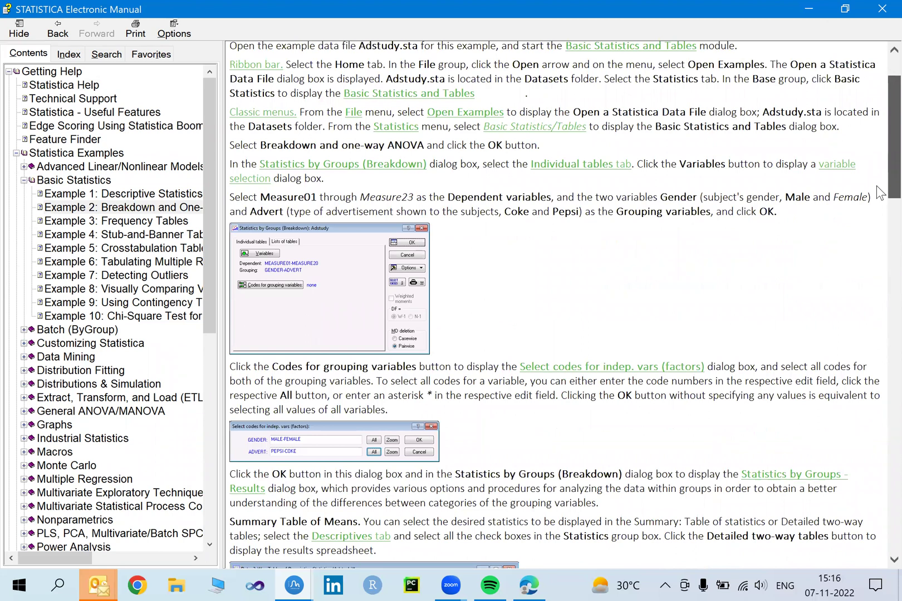
scroll(878, 381, "down", 6)
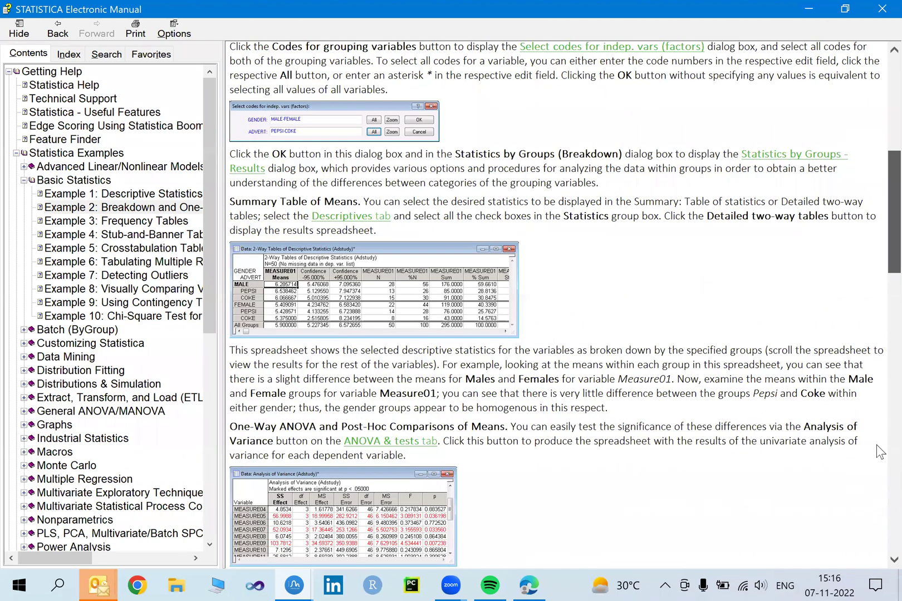
scroll(876, 443, "down", 15)
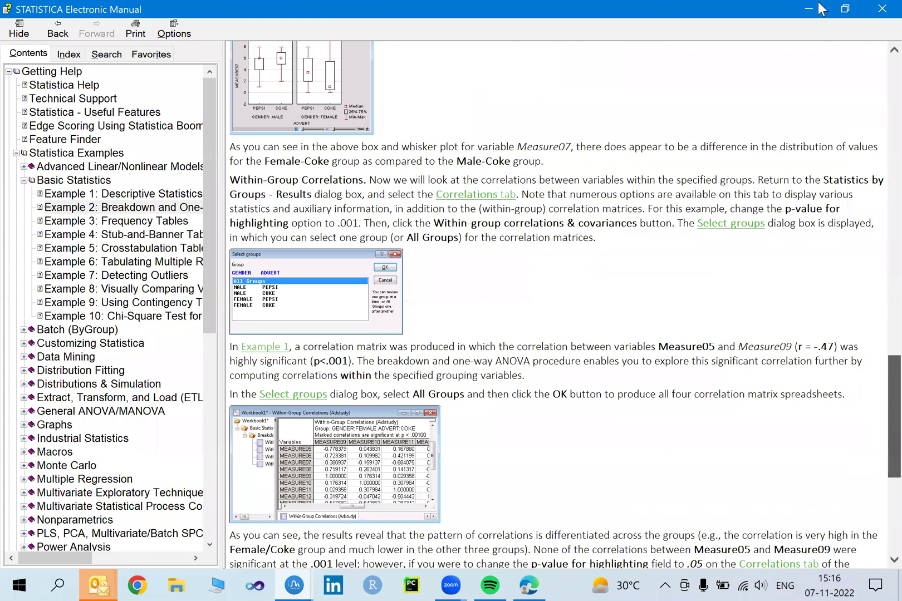
key("Home")
key("alt+F4")
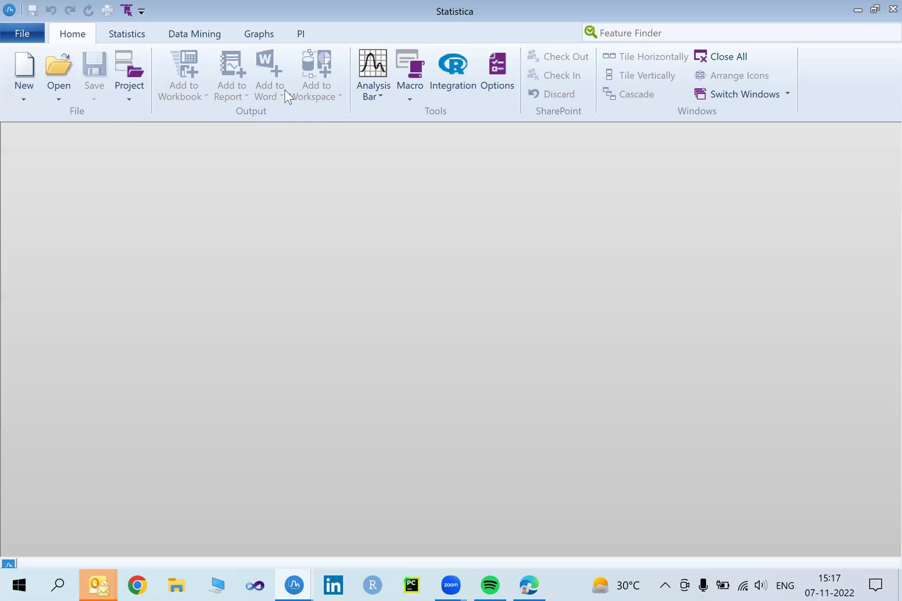
Step: Open the example data file Adstudy.sta from the Datasets folder and maximize its spreadsheet
left_click(27, 36)
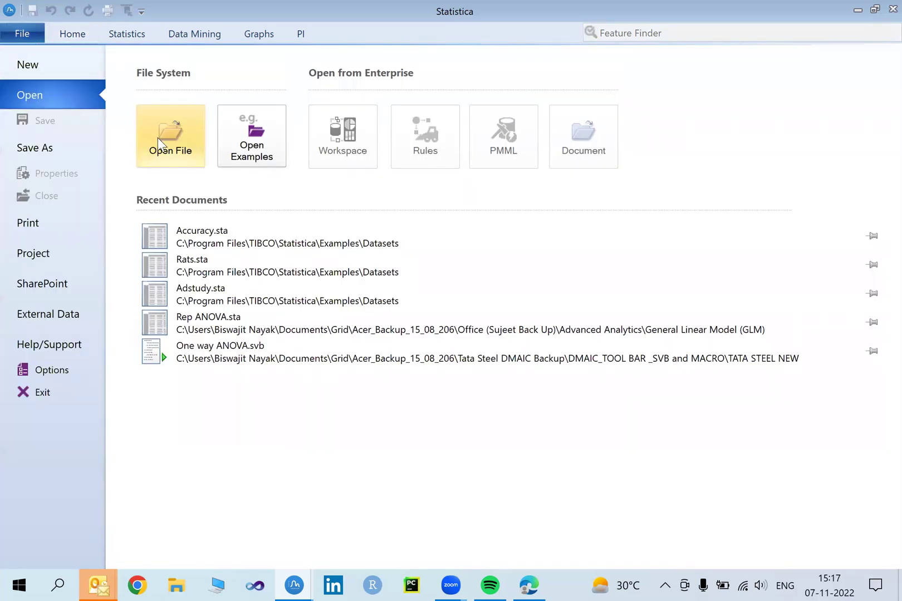
left_click(73, 36)
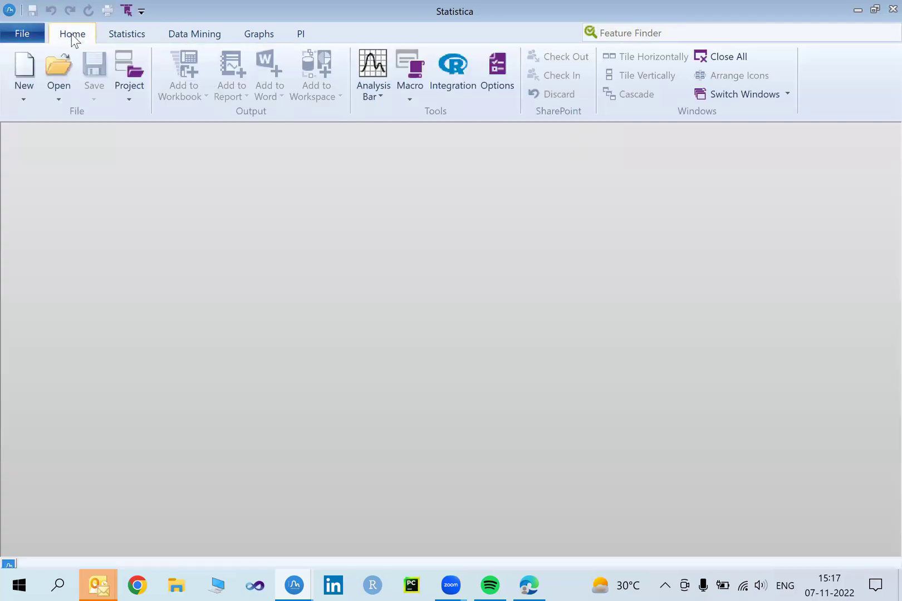
left_click(61, 98)
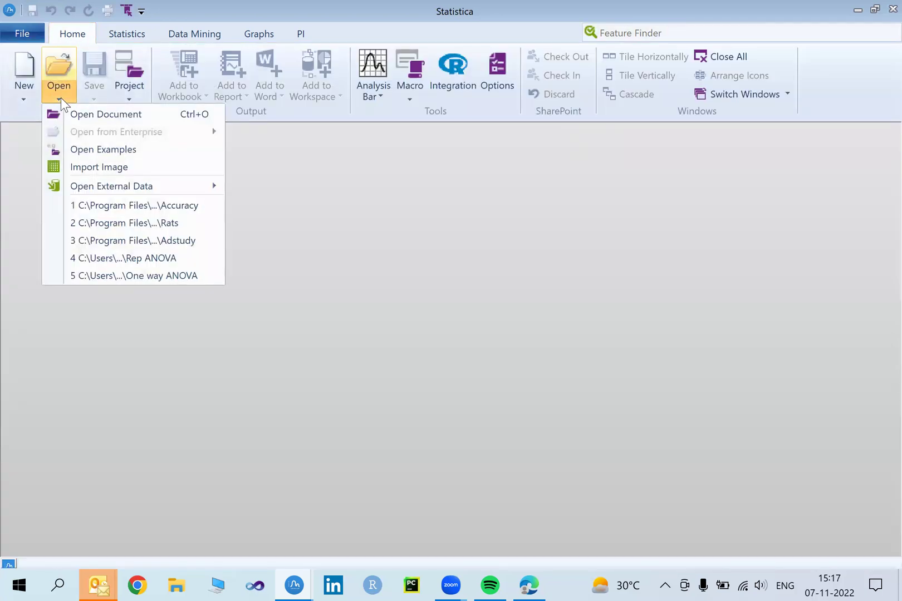
left_click(88, 145)
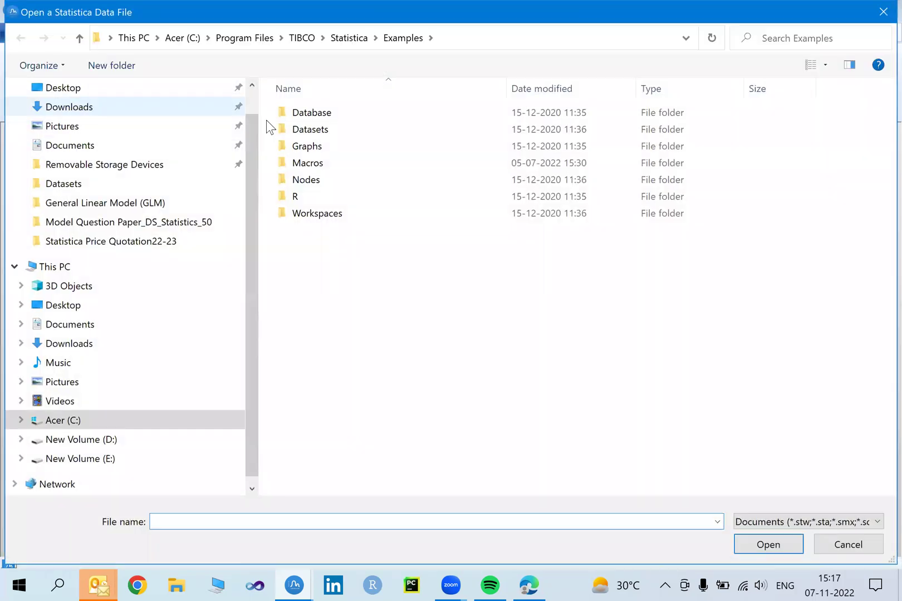
double_click(295, 129)
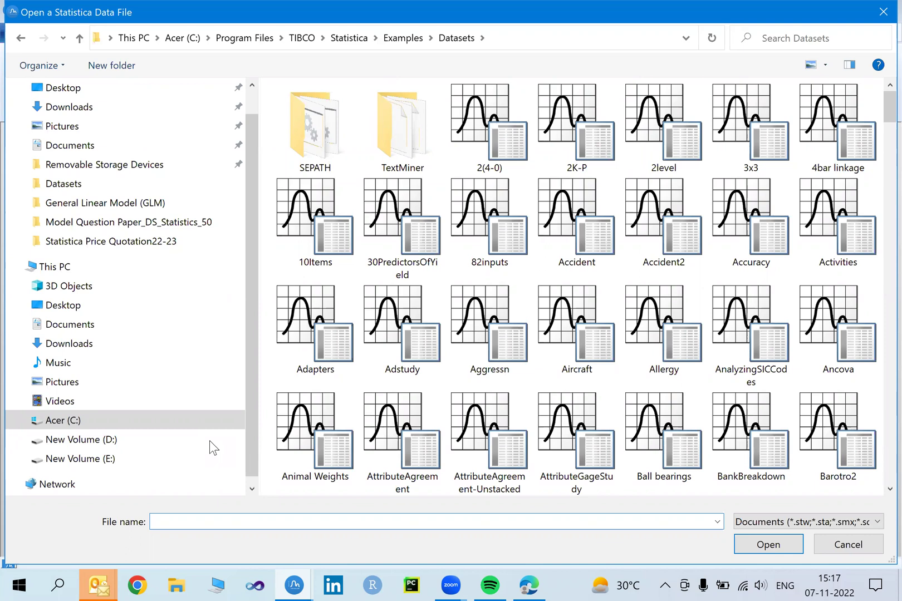
type("ad")
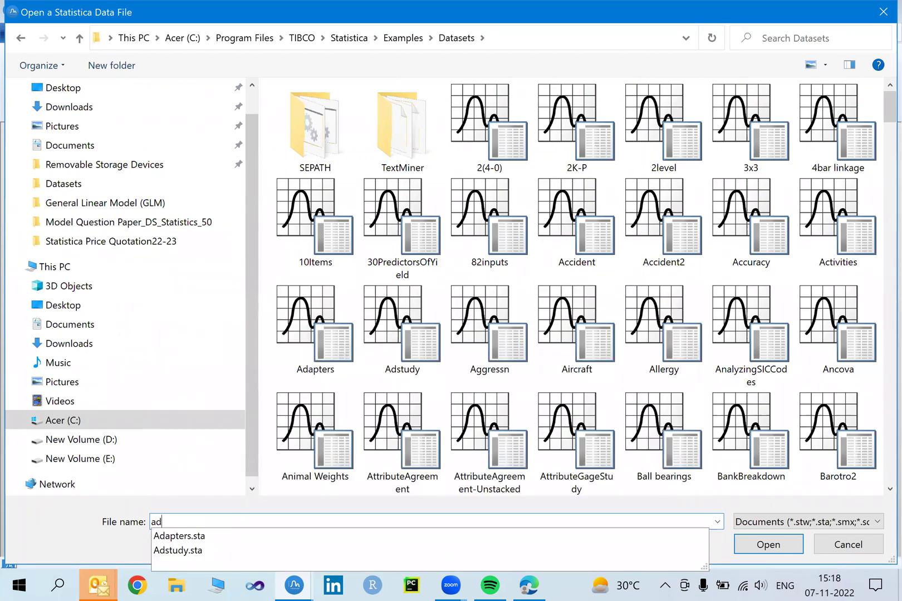
left_click(182, 550)
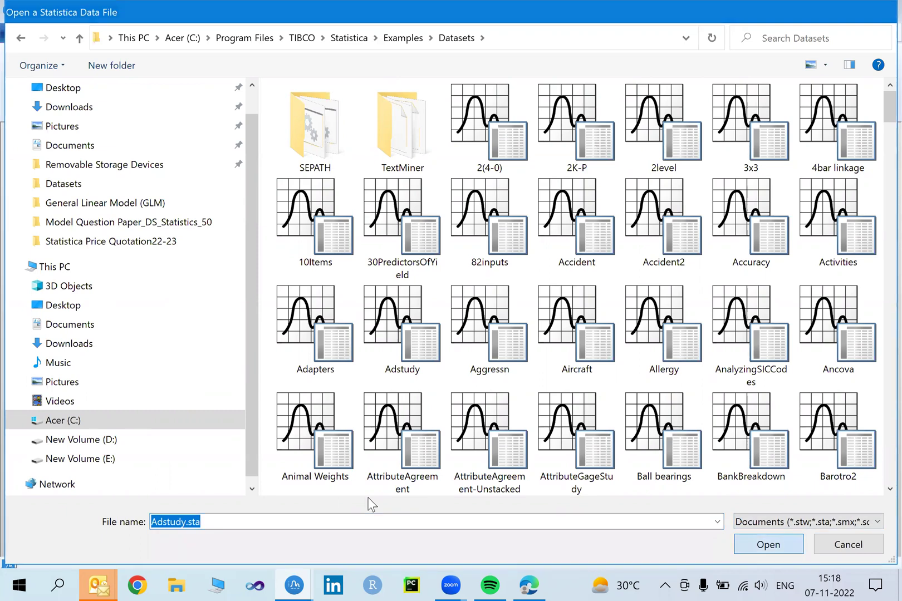
key("Return")
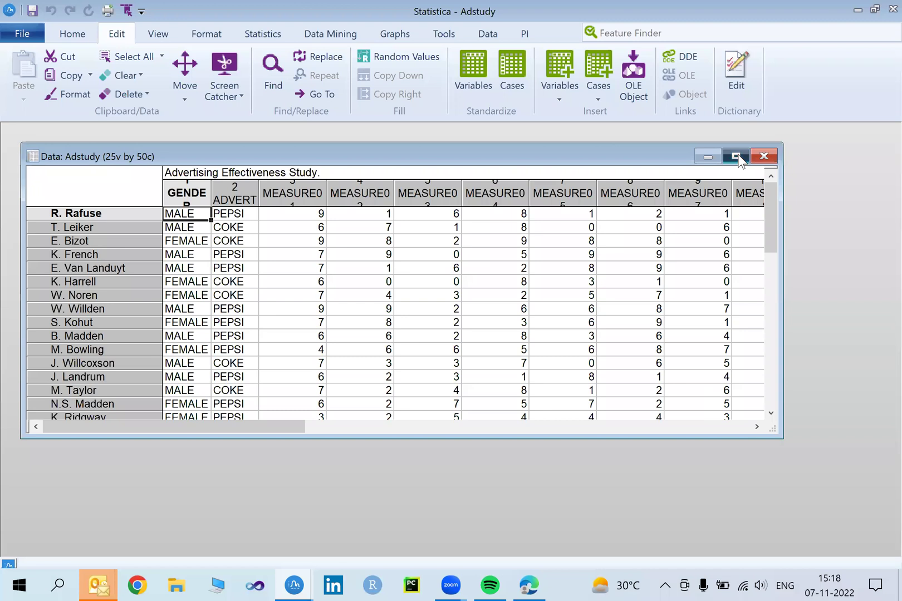
left_click(735, 157)
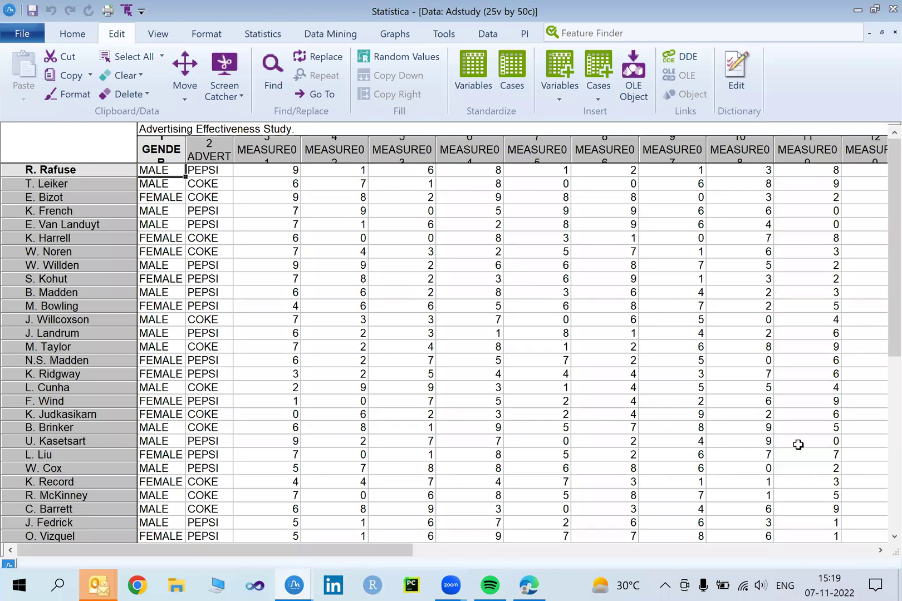
Step: Examine the Adstudy spreadsheet across all measure variables up to MEASURE23 and down through its cases
left_click(880, 550)
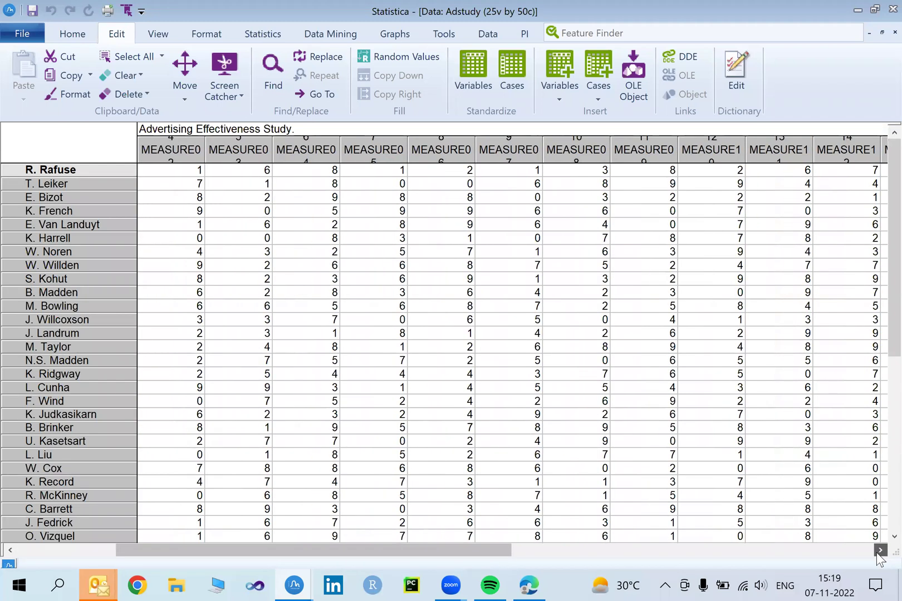
left_click(879, 550)
left_click(880, 550)
left_click(880, 550)
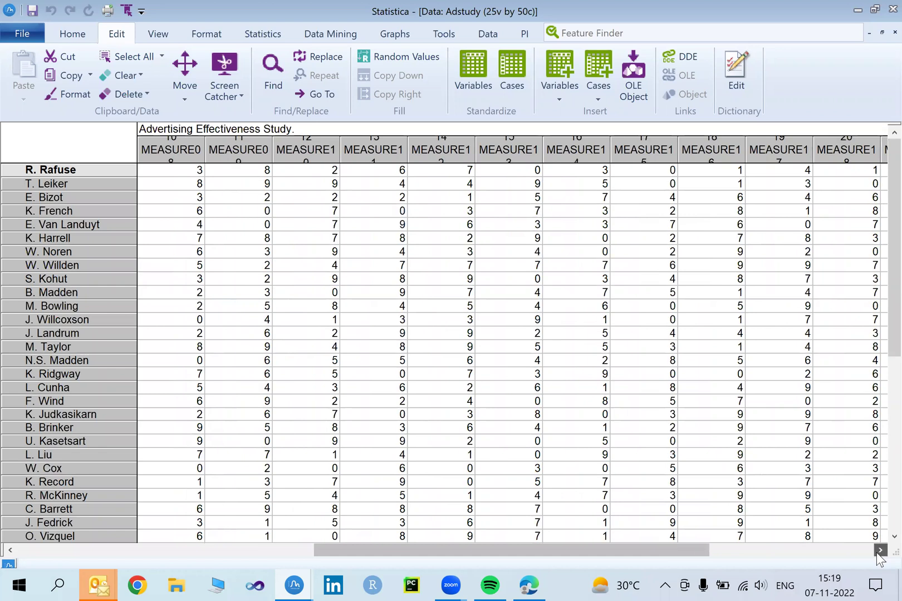
left_click(880, 550)
left_click(880, 550)
left_click(880, 550)
left_click(880, 549)
left_click(880, 550)
left_click(880, 550)
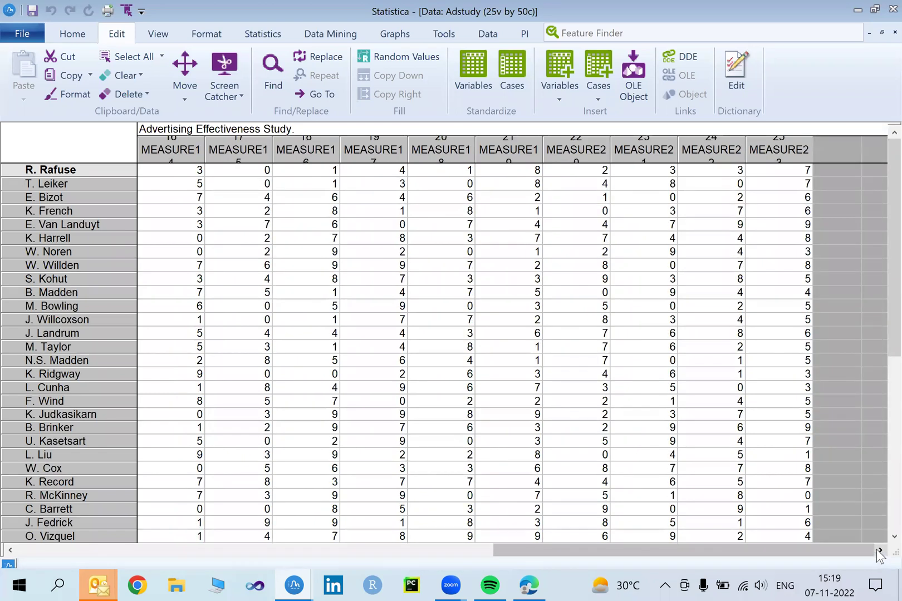
scroll(840, 550, "left", 2)
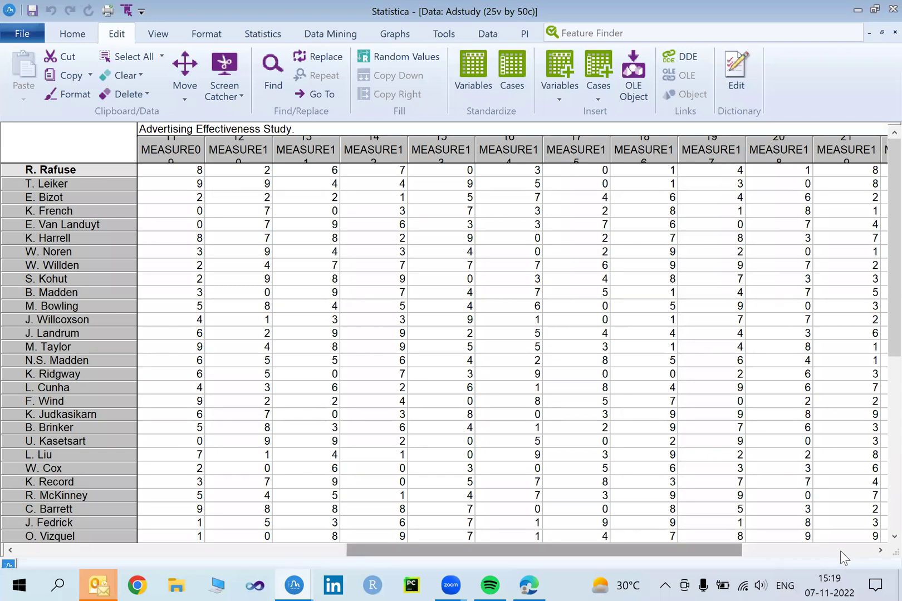
scroll(840, 550, "right", 2)
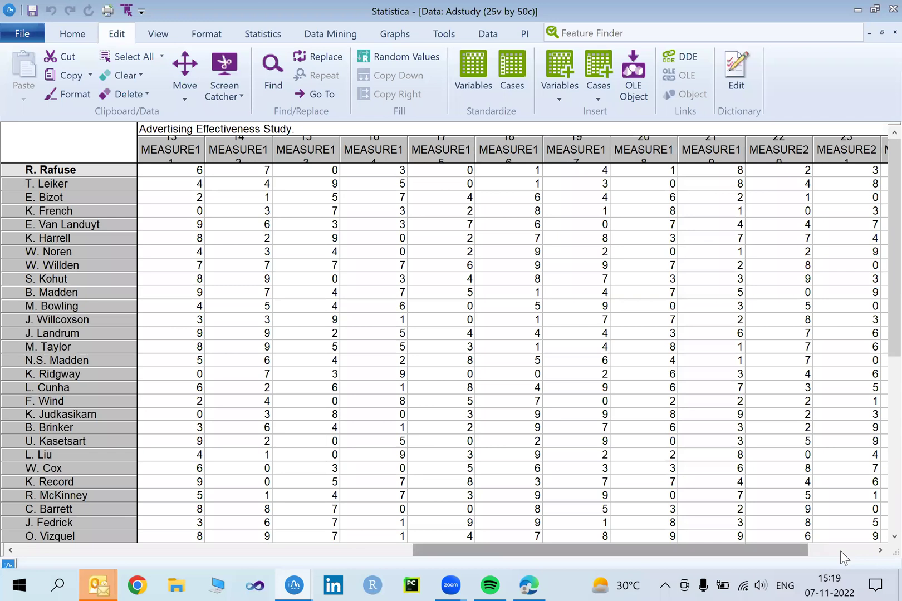
scroll(840, 550, "right", 1)
left_click_drag(779, 536, 840, 536)
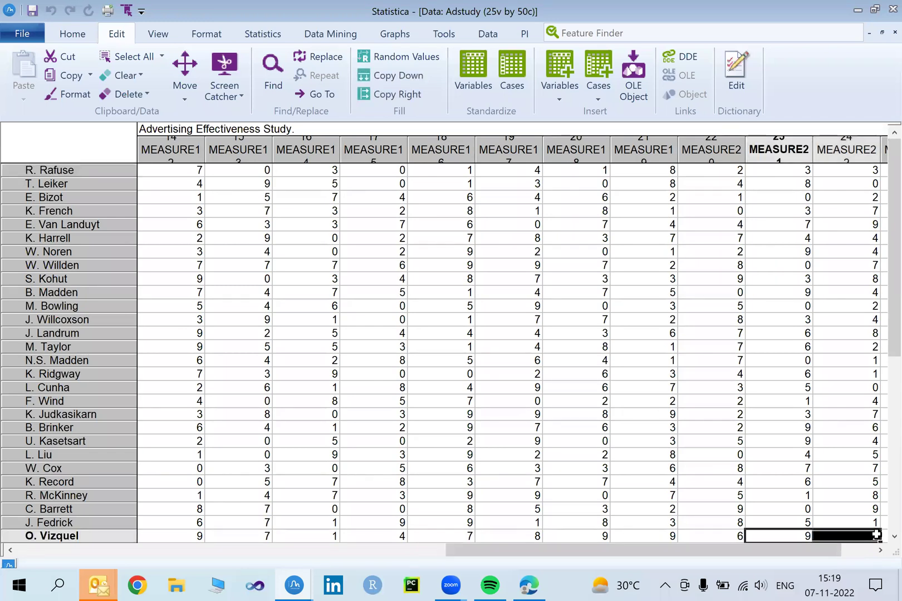
scroll(877, 539, "down", 1)
scroll(878, 543, "down", 2)
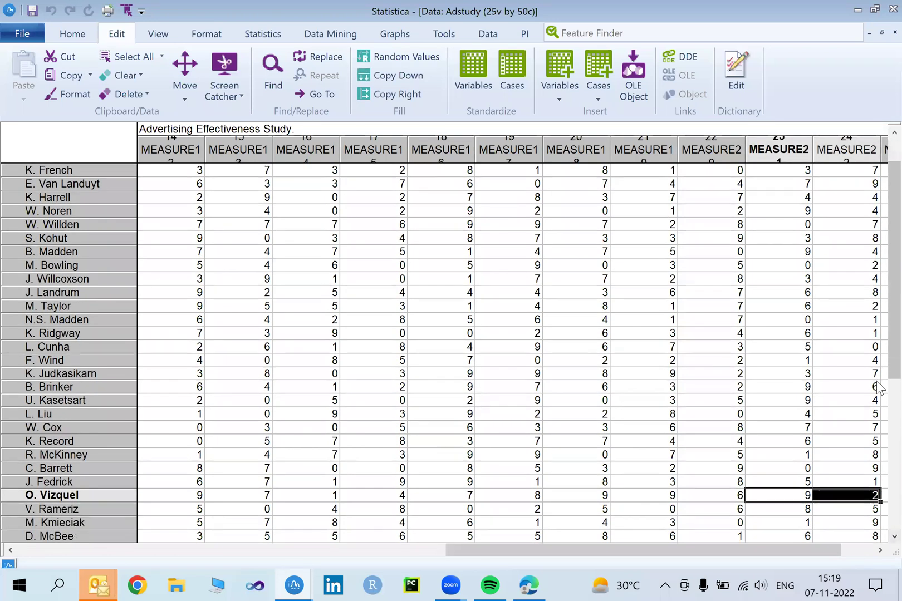
scroll(879, 260, "up", 3)
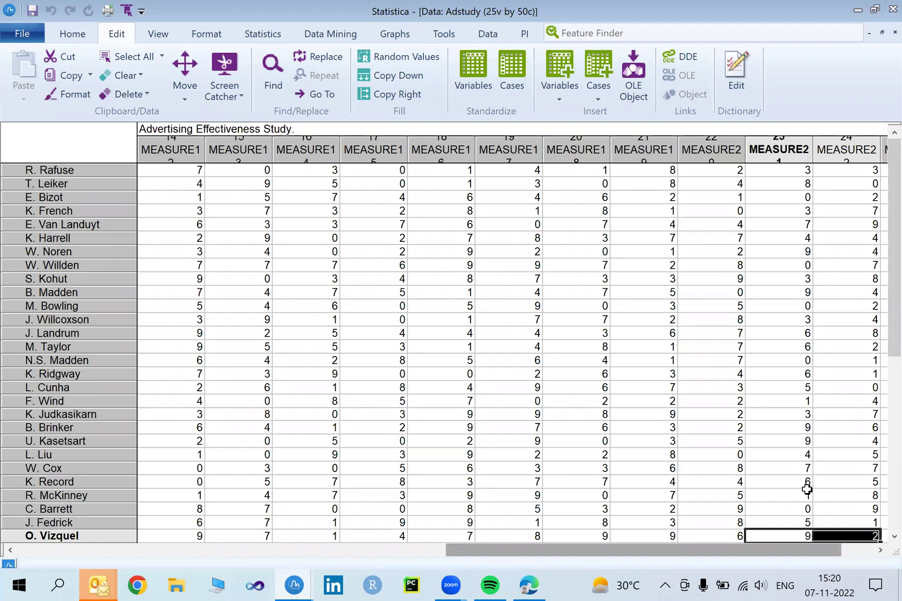
Step: Examine the GENDER and ADVERT columns of the Adstudy spreadsheet and the measure variables beside them
scroll(807, 490, "left", 5)
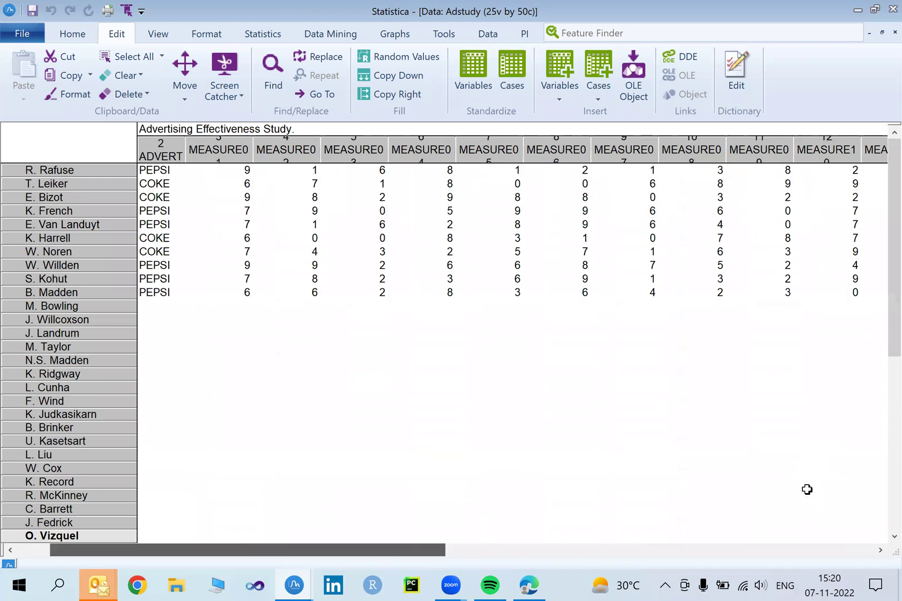
scroll(807, 489, "left", 1)
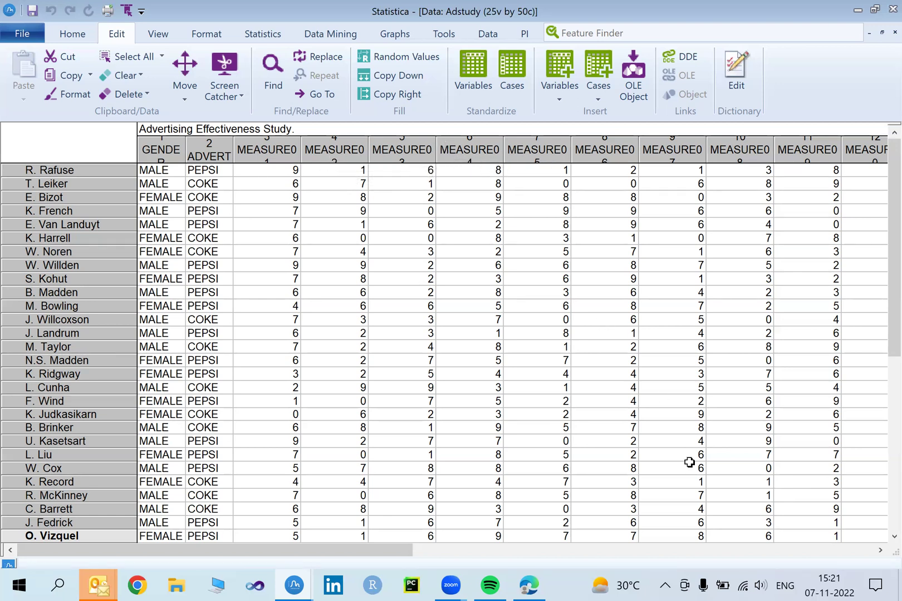
left_click(879, 550)
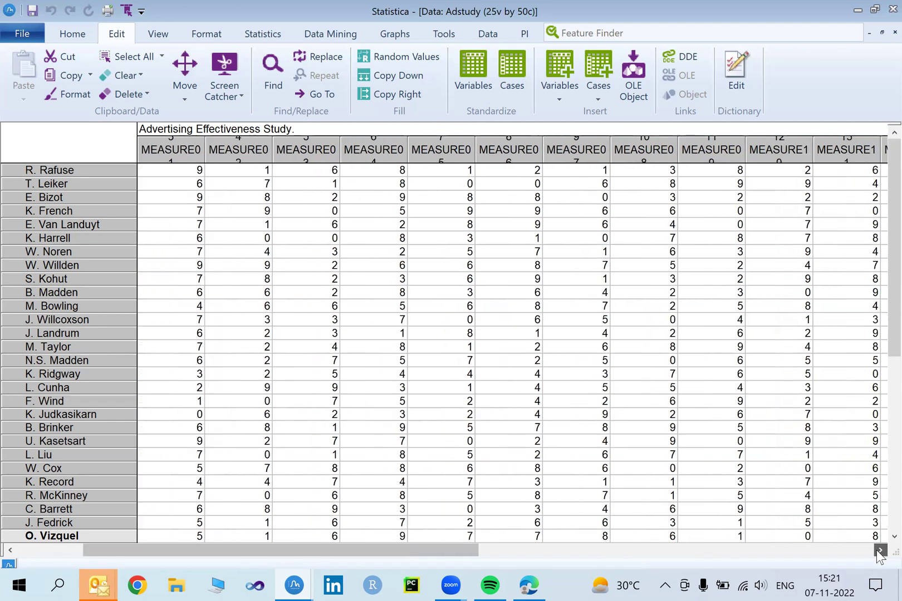
left_click(878, 550)
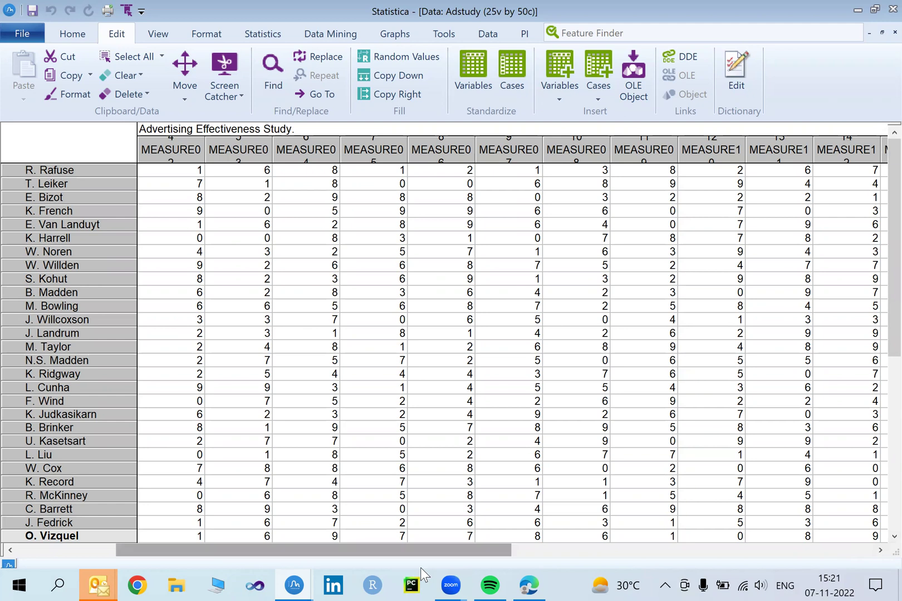
key("Left")
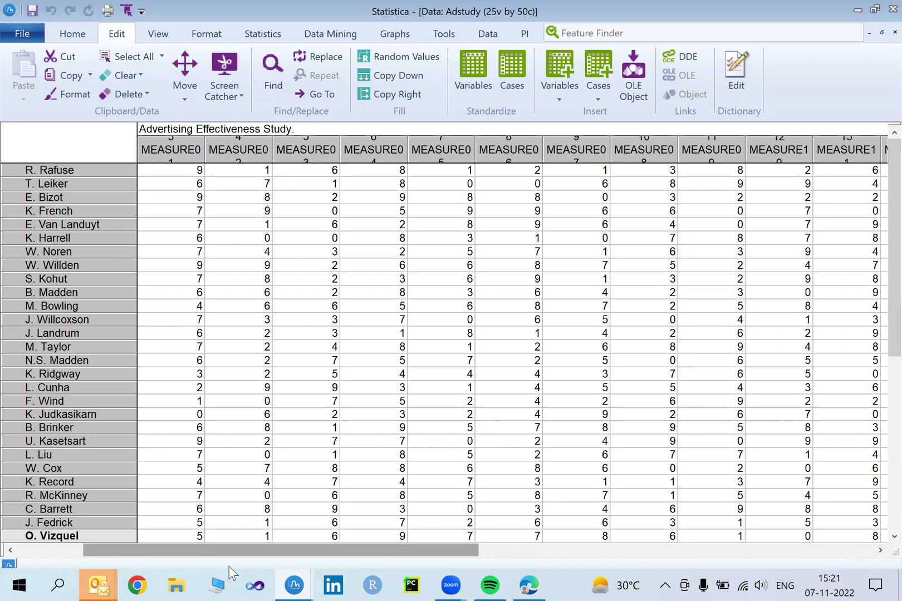
scroll(229, 566, "left", 1)
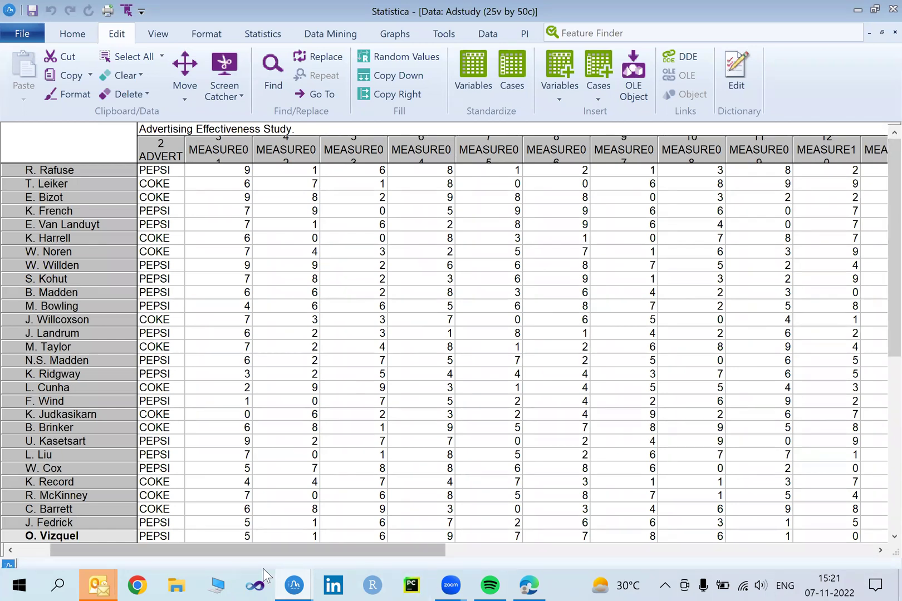
scroll(493, 127, "left", 1)
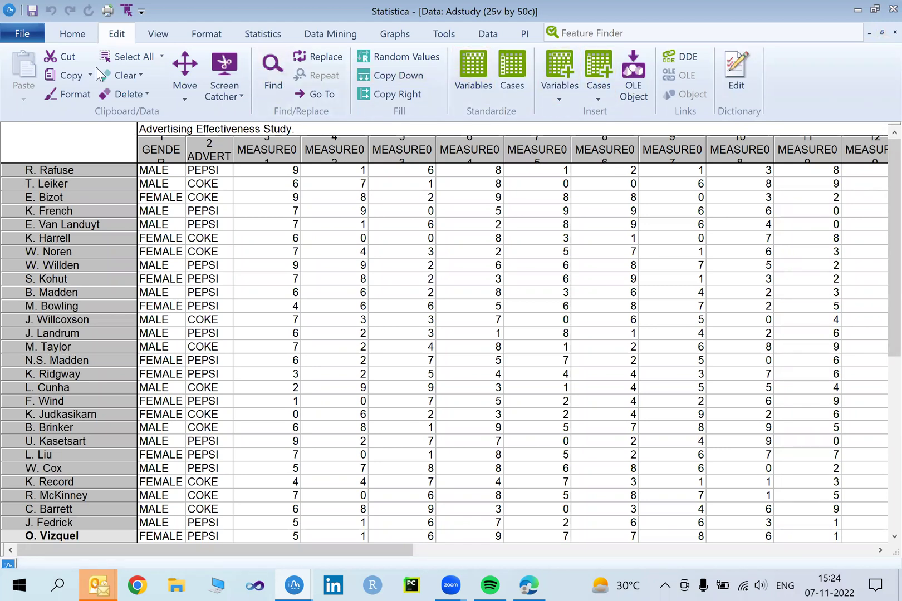
Step: Start a Breakdown & one-way ANOVA analysis from Basic Statistics for the Adstudy data
left_click(270, 32)
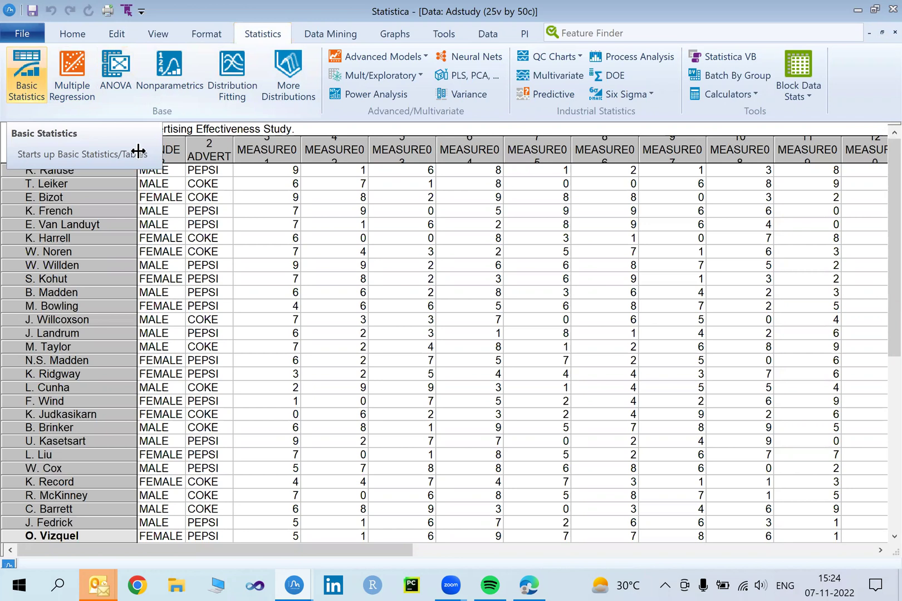
left_click(24, 63)
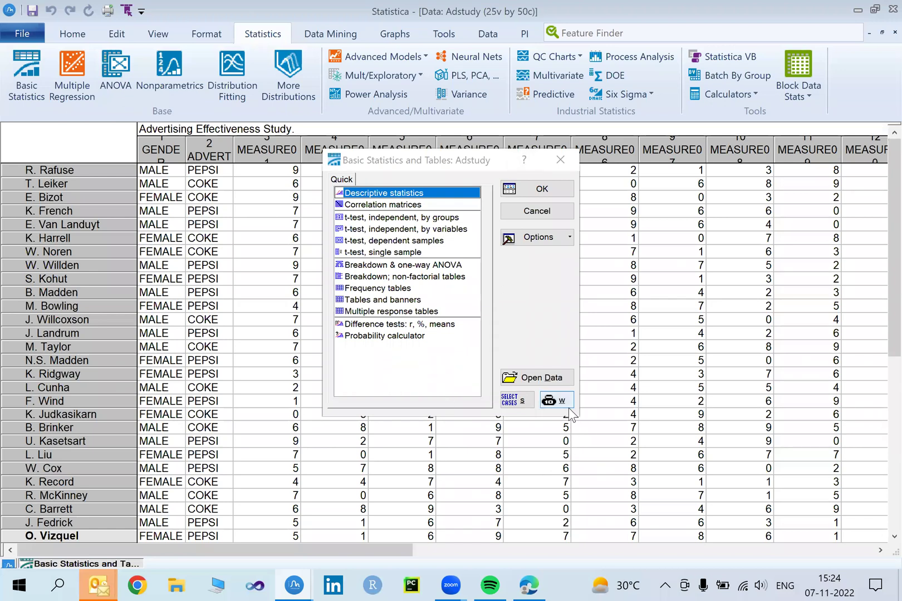
left_click(559, 207)
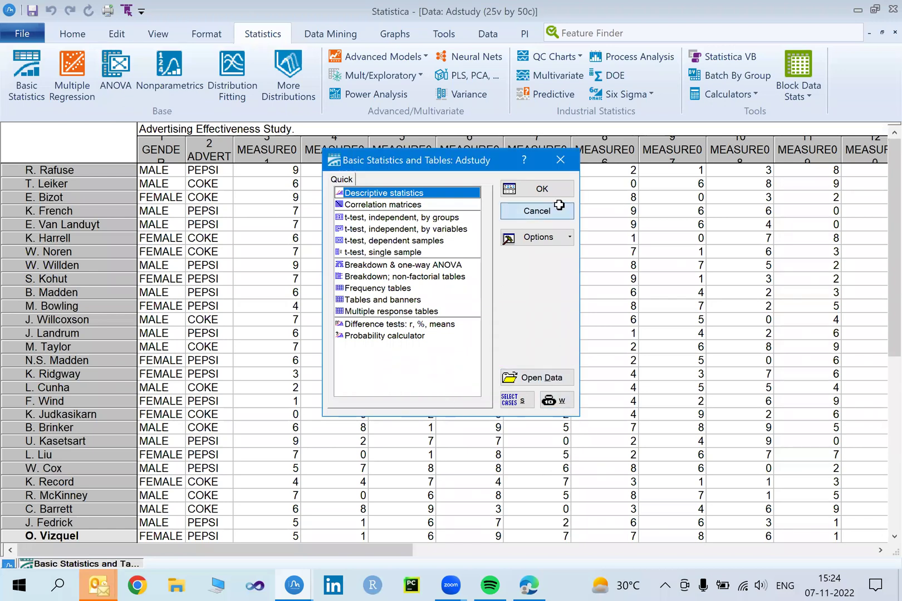
left_click(36, 58)
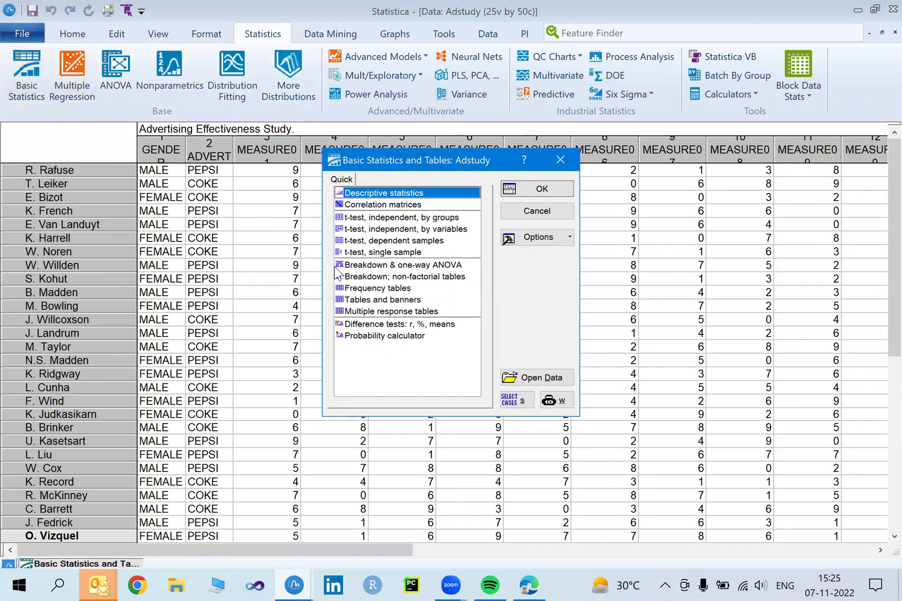
left_click(375, 264)
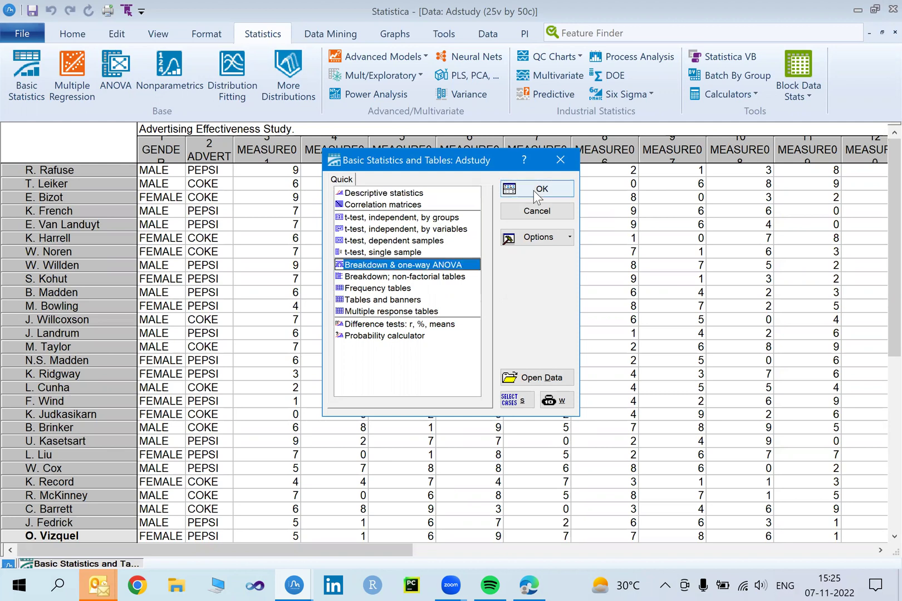
left_click(557, 190)
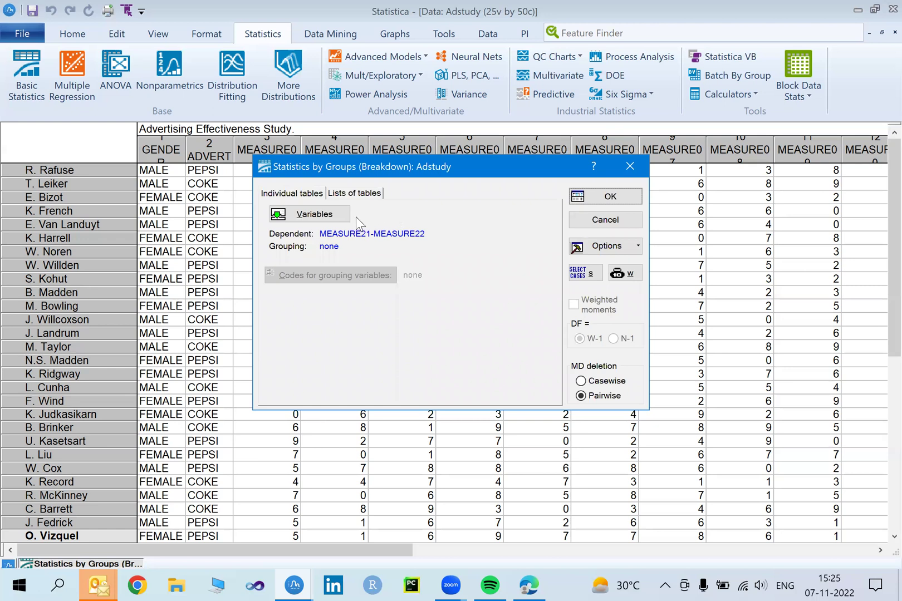
Step: Select MEASURE01 to MEASURE09 as dependent variables and GENDER and ADVERT as grouping variables for the breakdown
left_click(326, 216)
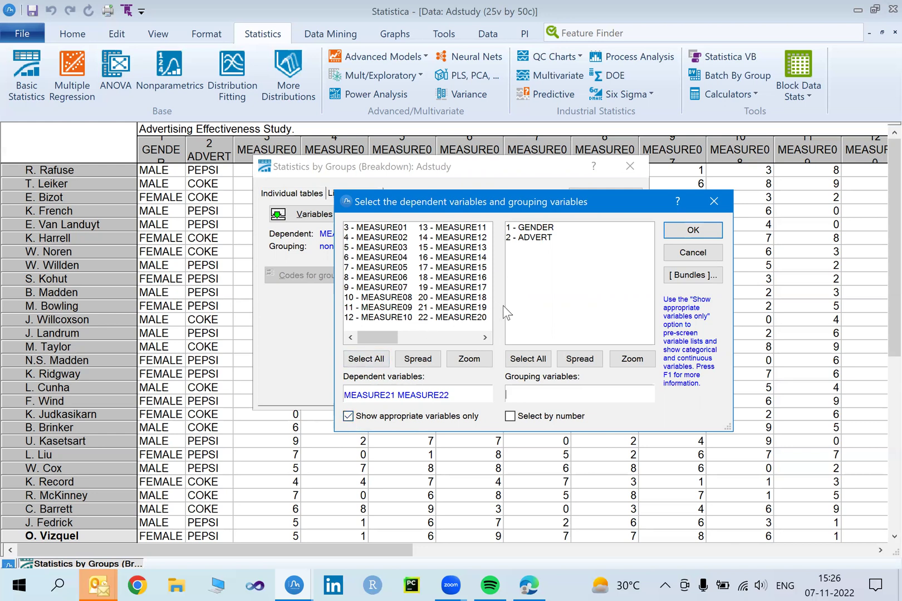
left_click(348, 417)
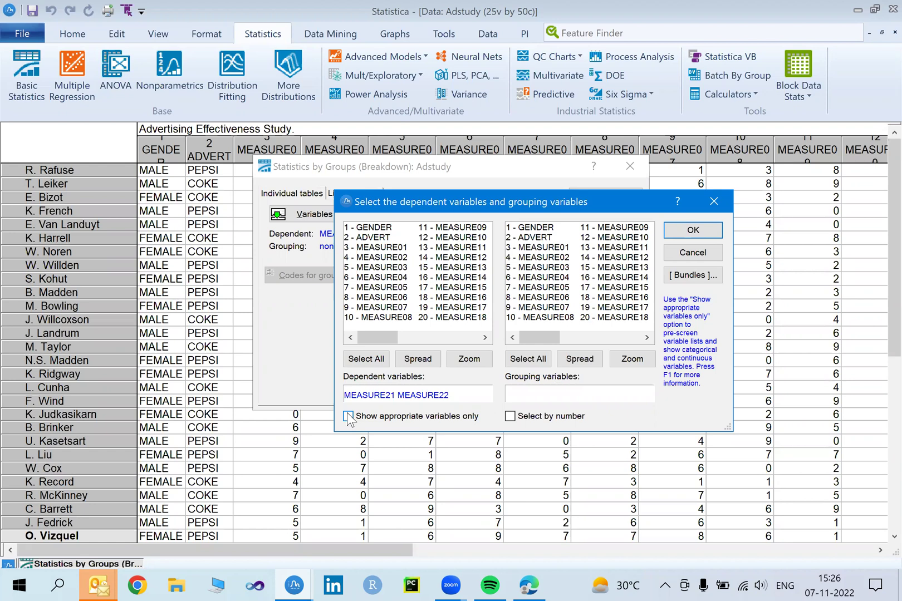
left_click(349, 416)
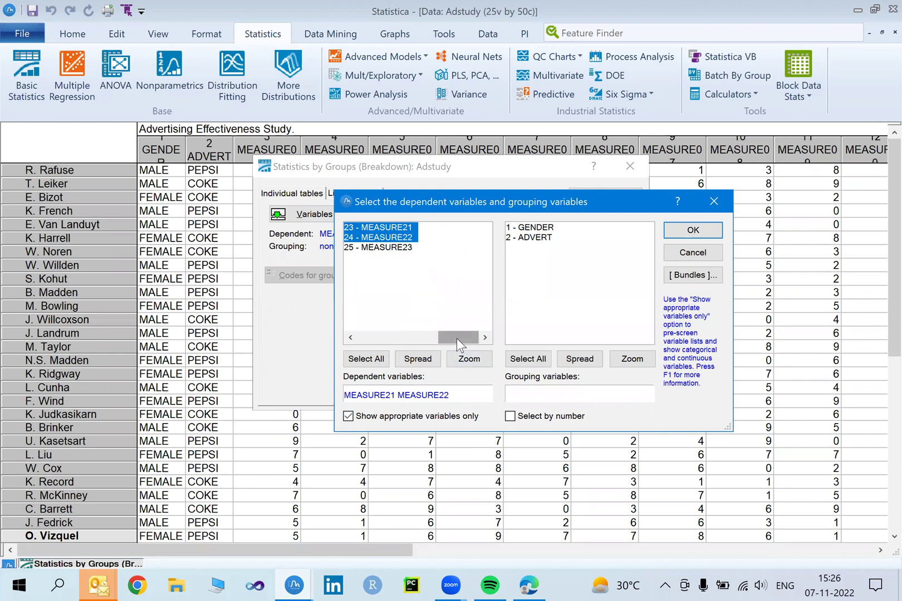
left_click_drag(456, 338, 345, 343)
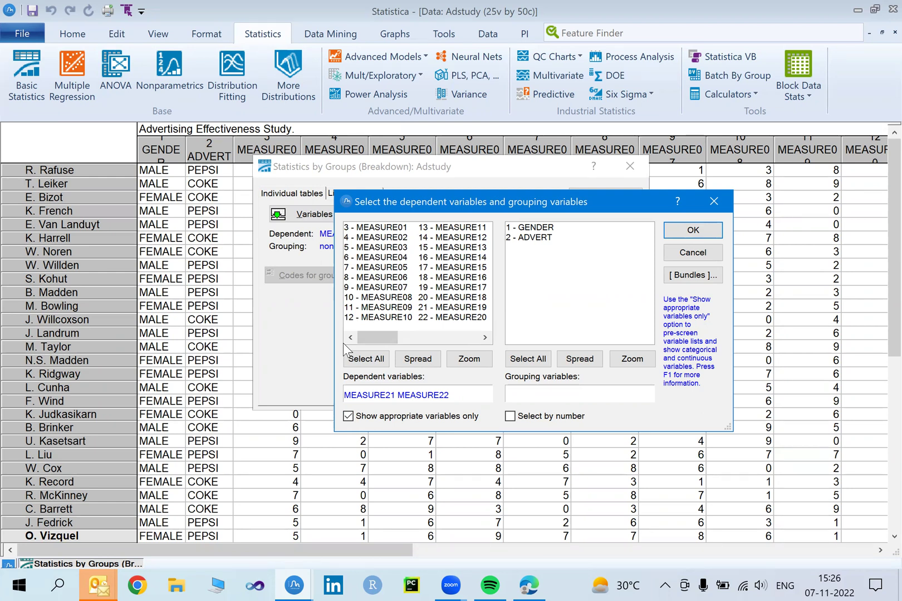
left_click(404, 228)
left_click_drag(405, 229, 405, 315)
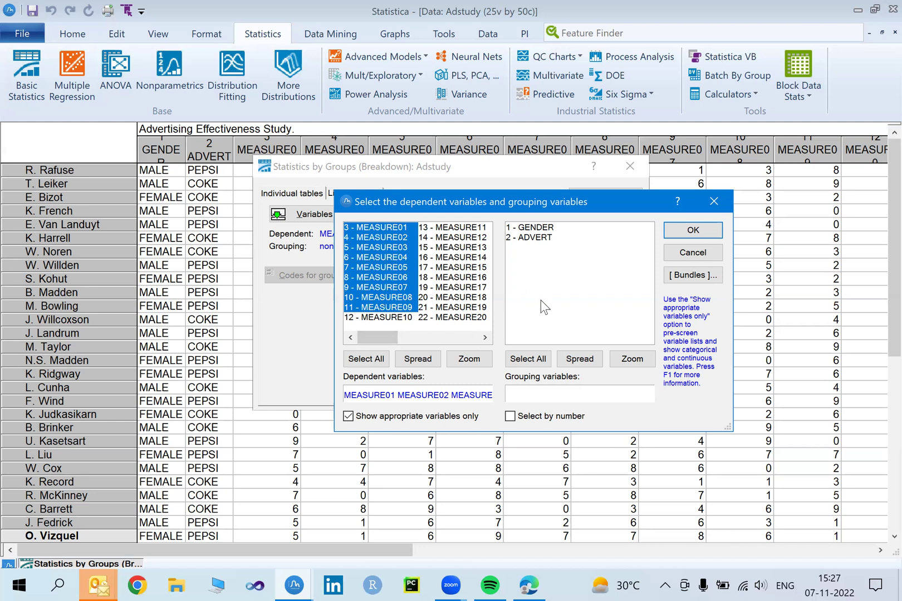
left_click_drag(543, 230, 545, 246)
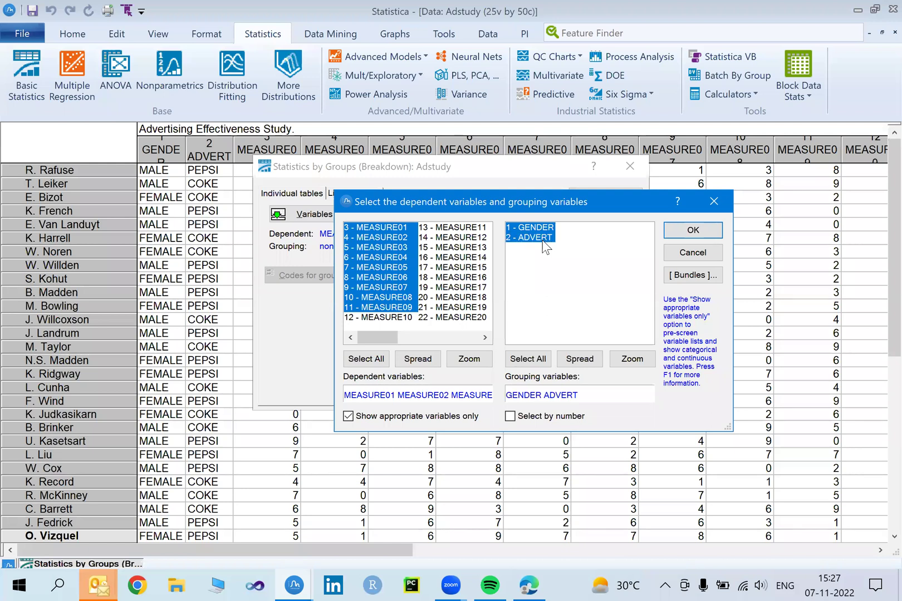
left_click(693, 230)
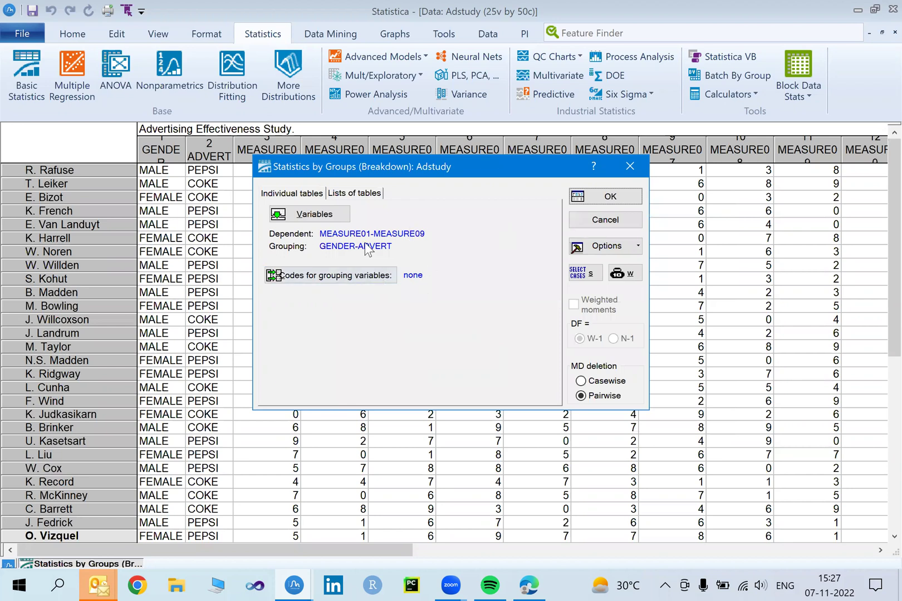
Step: For the lists of tables, enable two-way tables, within-group correlations, analysis of variance, Levene and Brown & Forsythe outputs, and generate the summary
left_click(362, 193)
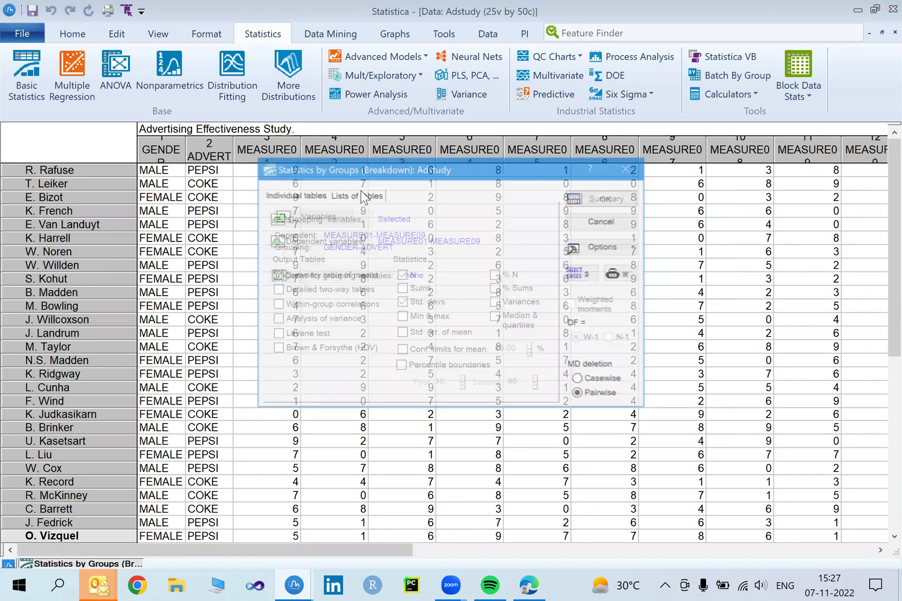
left_click(274, 289)
left_click(274, 304)
left_click(275, 320)
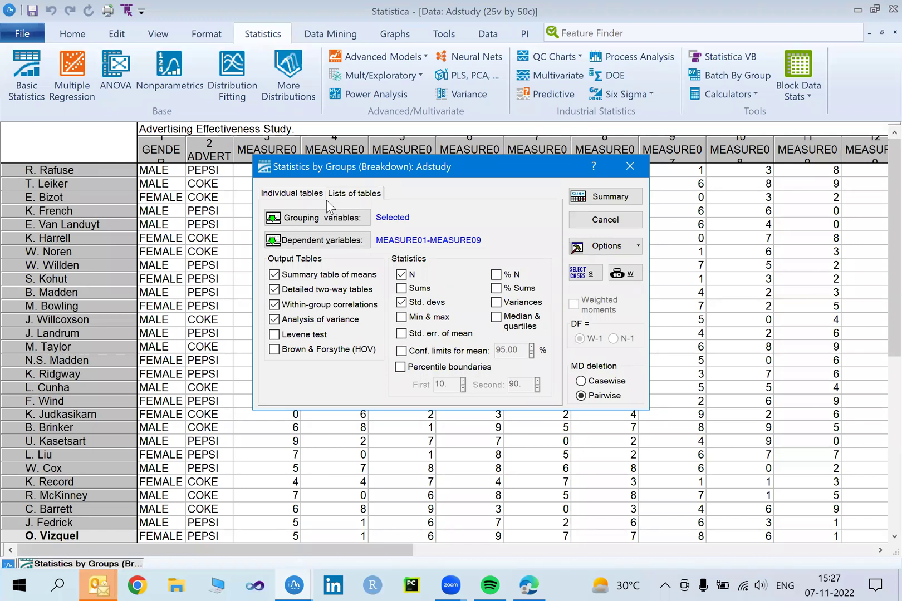
left_click(307, 198)
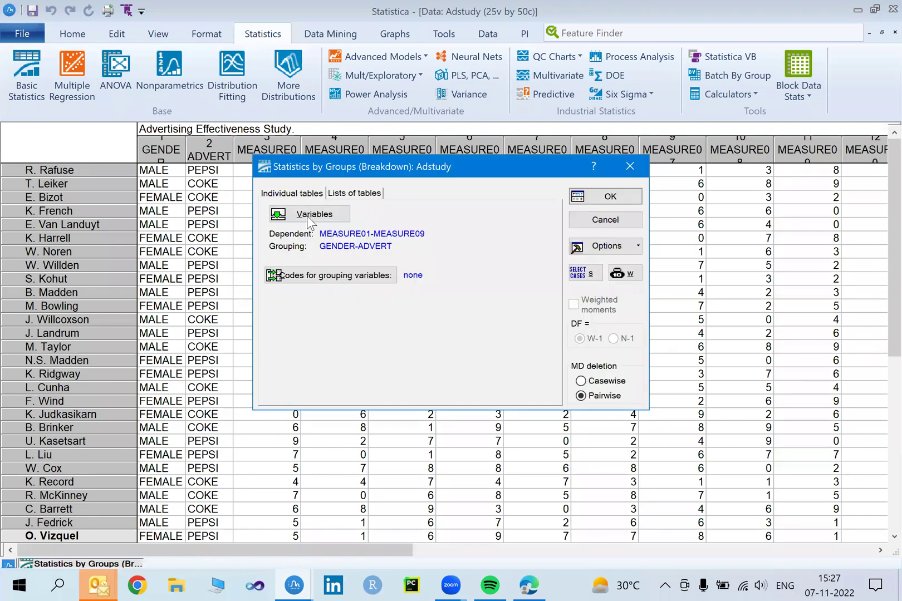
left_click(350, 193)
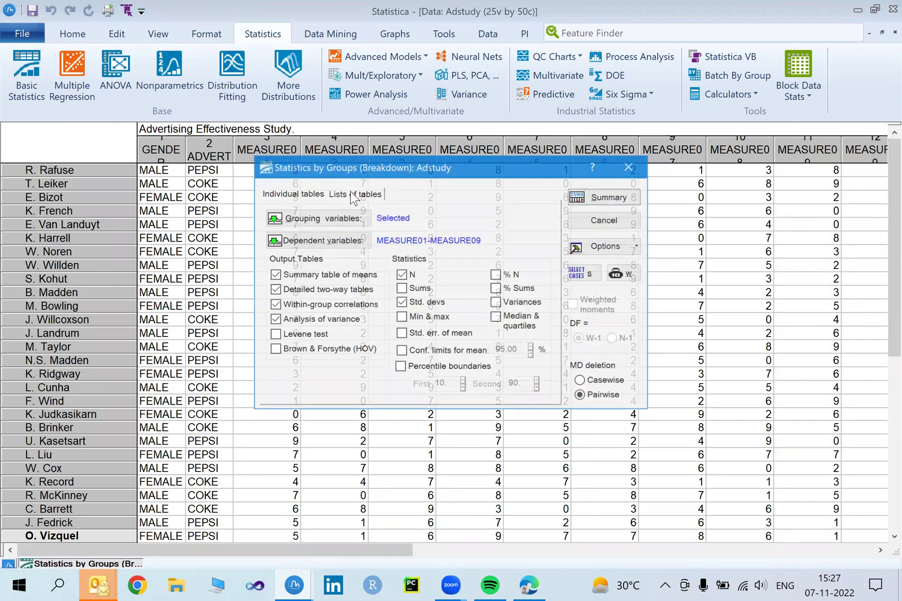
left_click(274, 335)
left_click(275, 350)
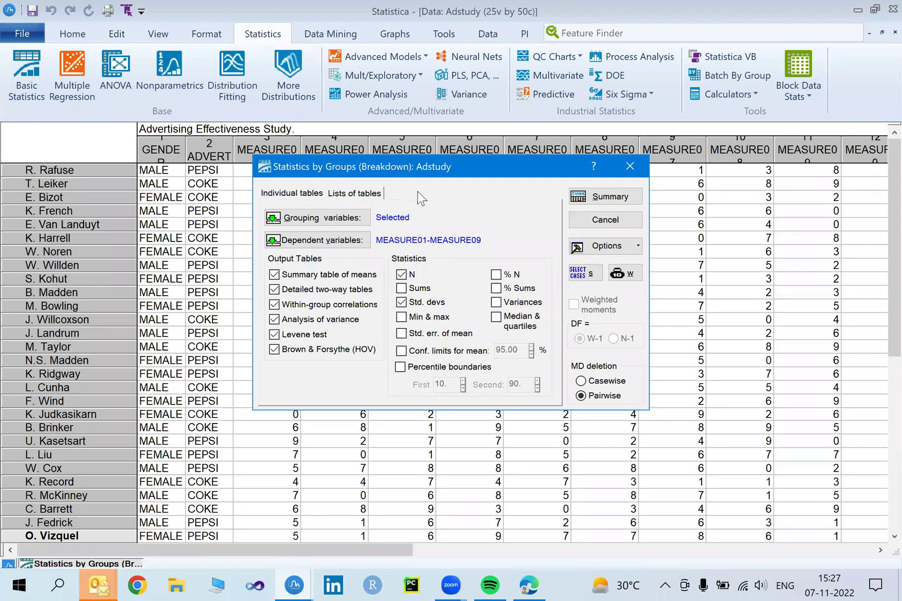
left_click(591, 200)
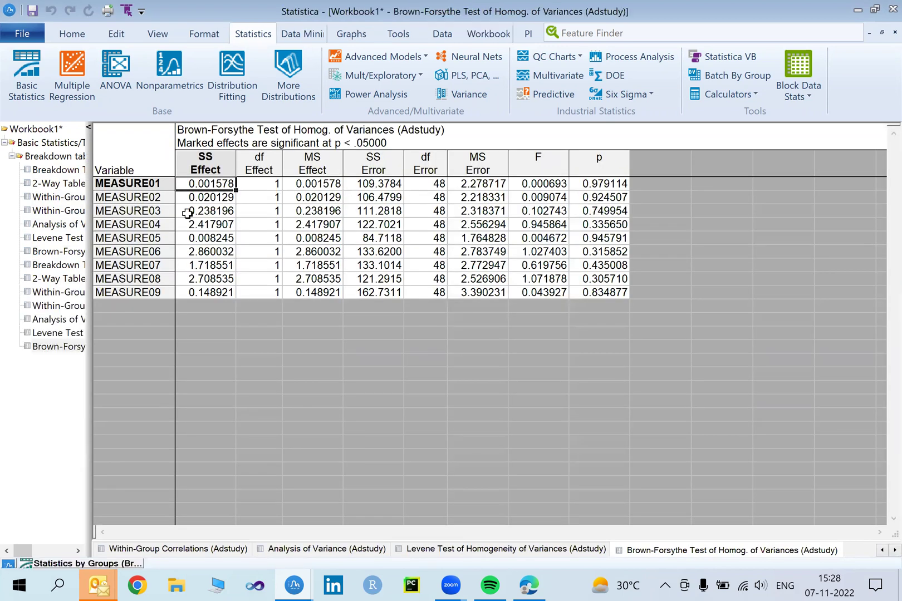
Step: Widen the workbook tree and review the GENDER breakdown table, two-way table, analysis of variance, and male and female within-group correlations
left_click(65, 168)
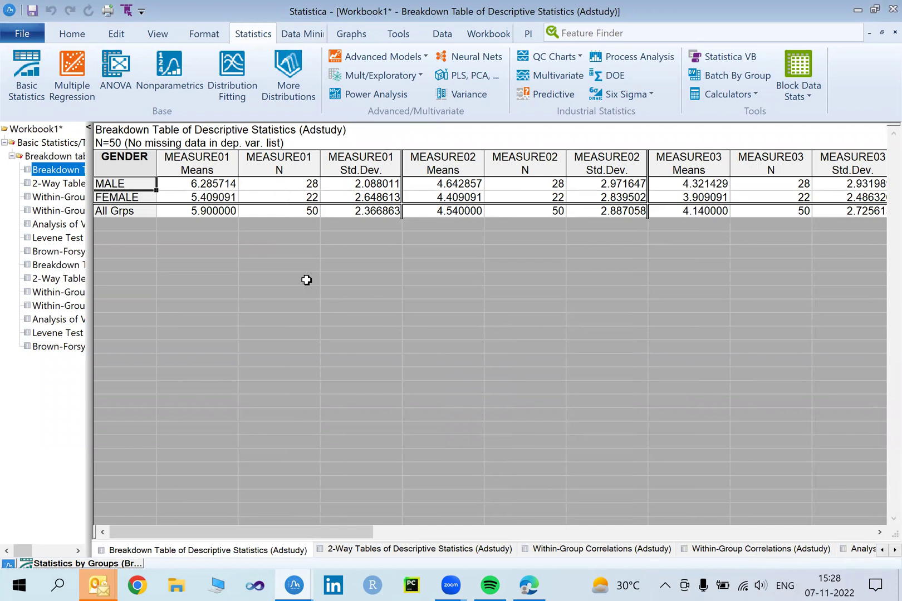
left_click_drag(89, 212, 207, 222)
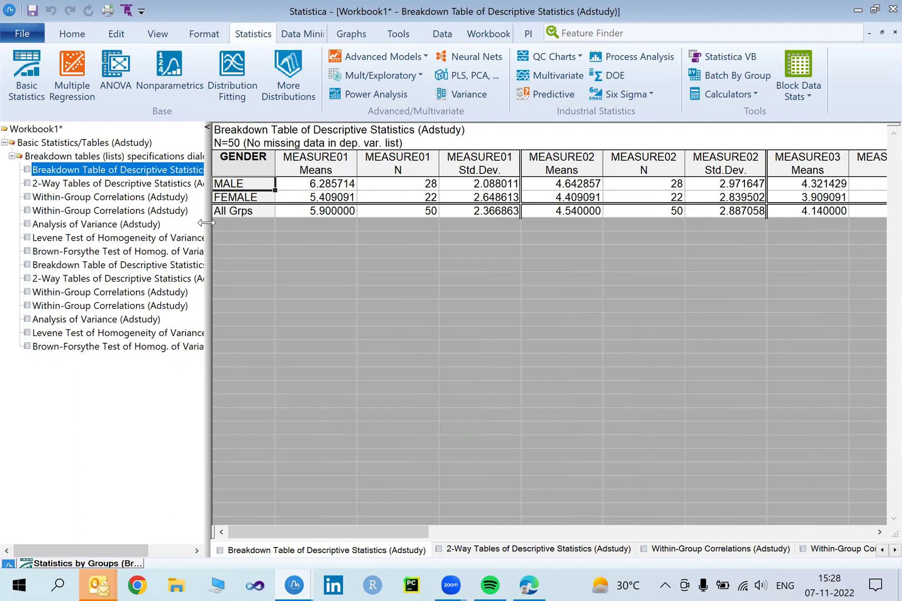
left_click(153, 224)
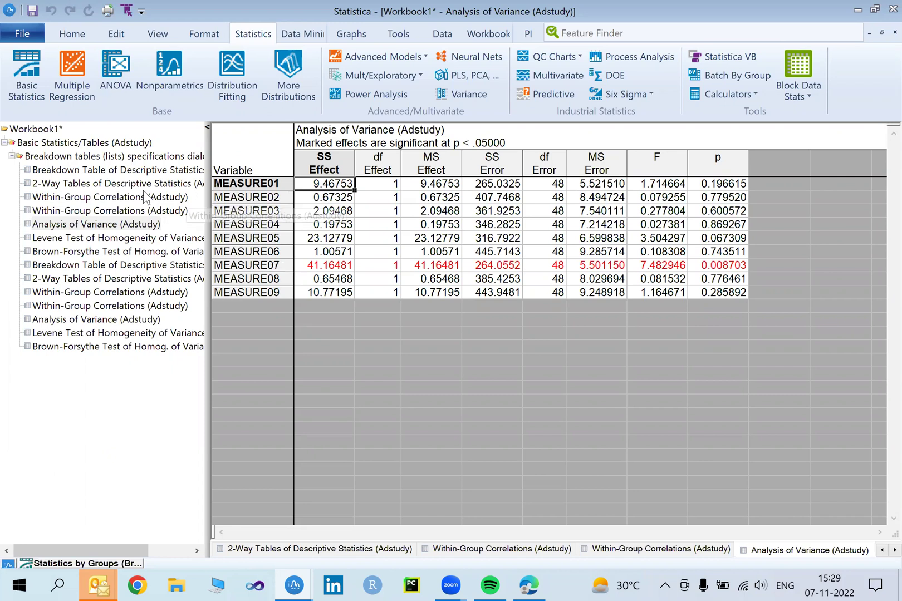
left_click(122, 170)
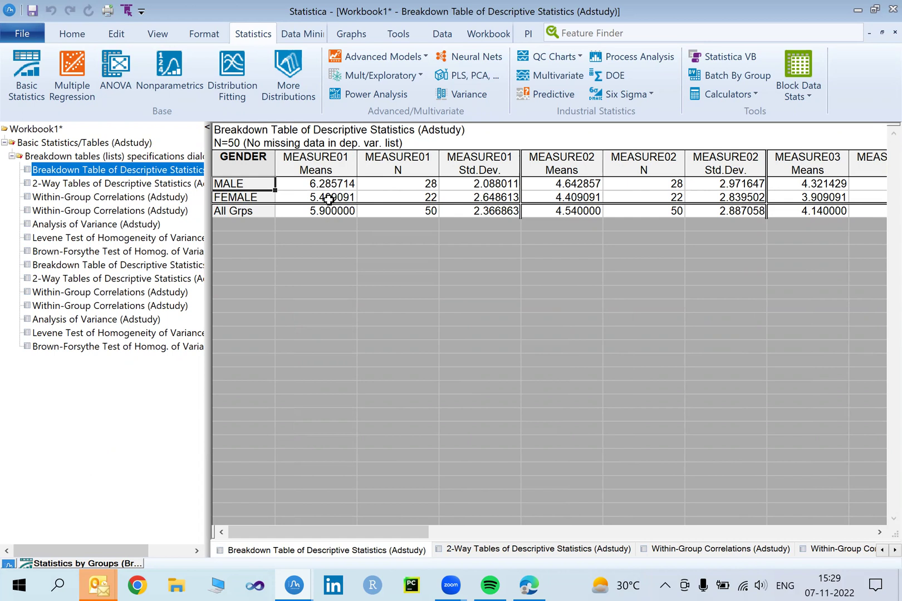
left_click(179, 186)
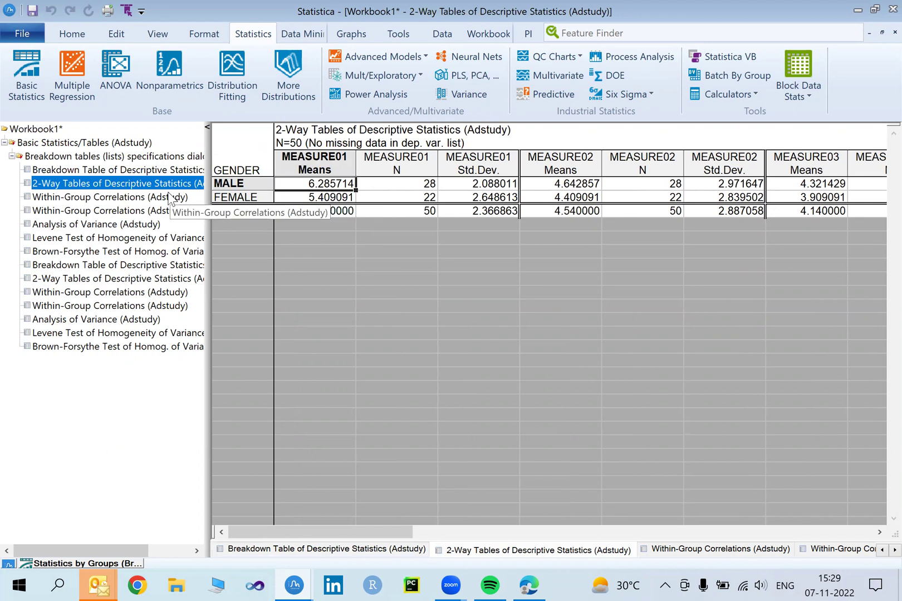
left_click(170, 199)
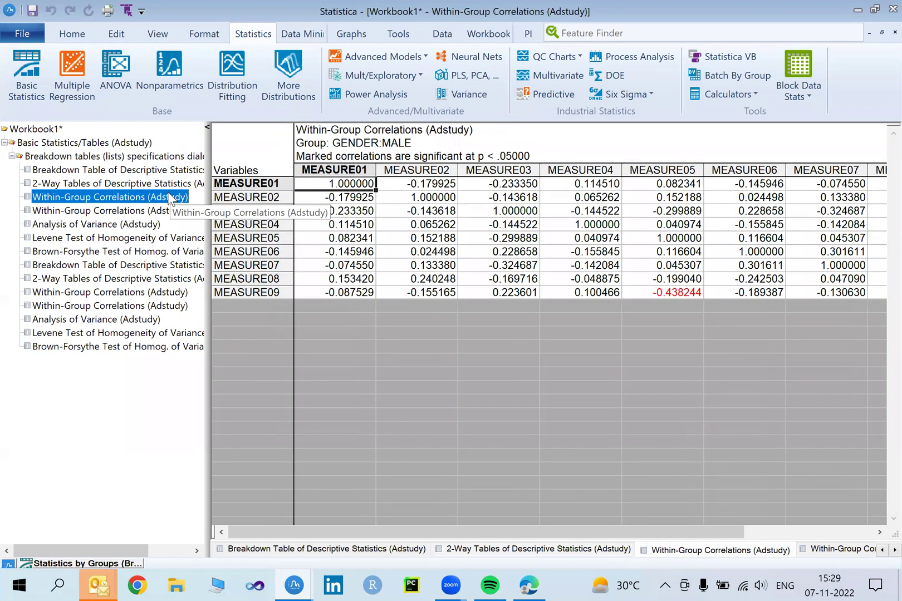
left_click(167, 213)
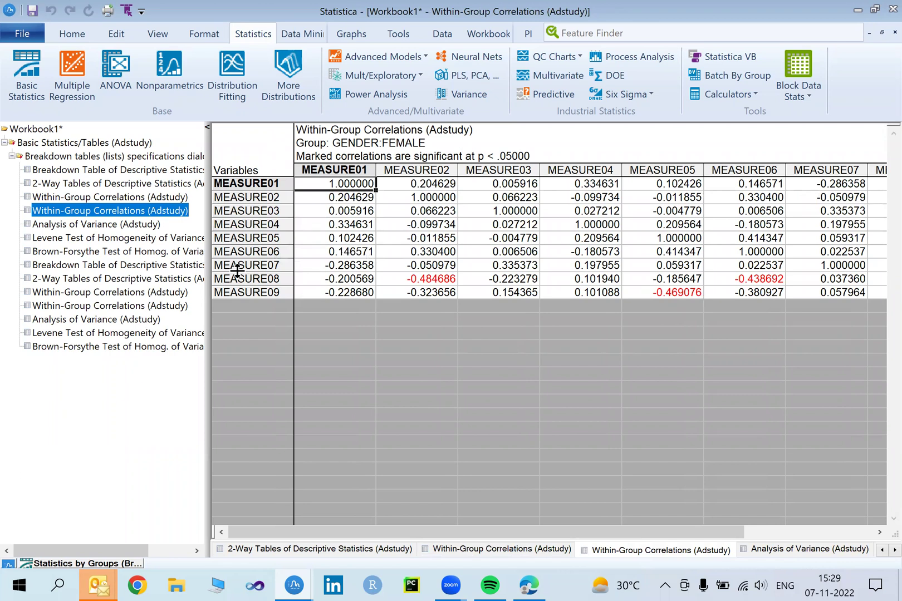
Step: Close the results workbook without saving its changes
left_click(877, 33)
left_click(461, 326)
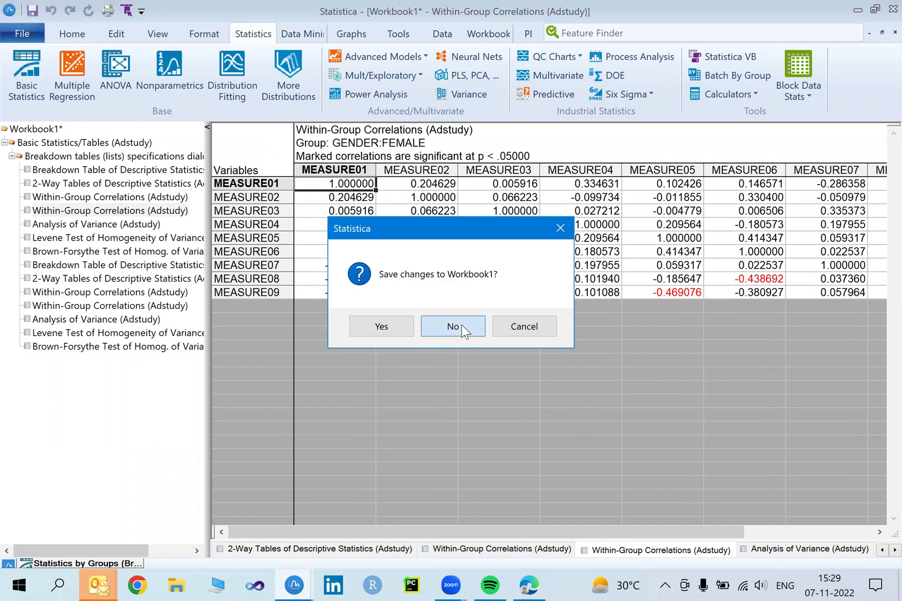
left_click(877, 31)
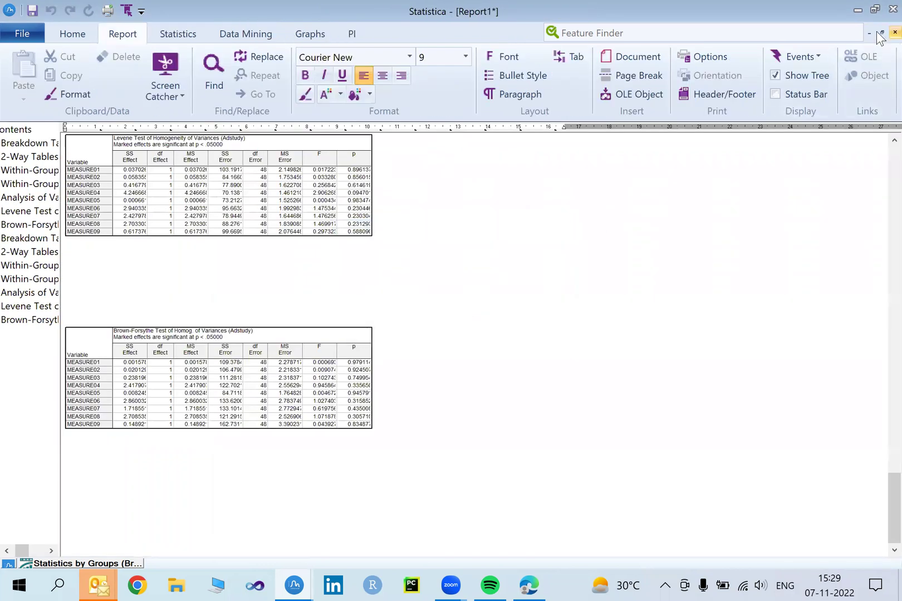
Step: Close the results report without saving, and close the Adstudy spreadsheet together with its connected analysis
left_click(468, 322)
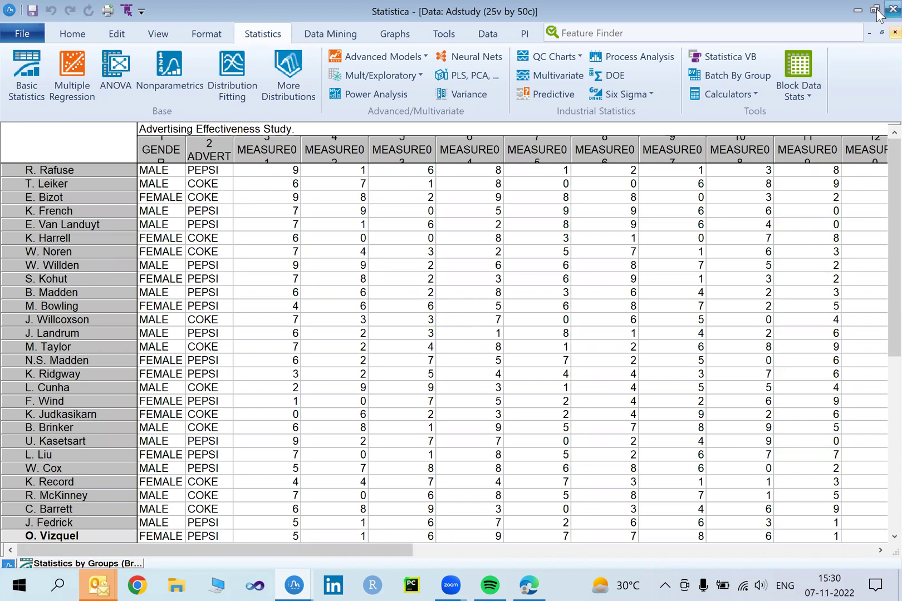
left_click(894, 32)
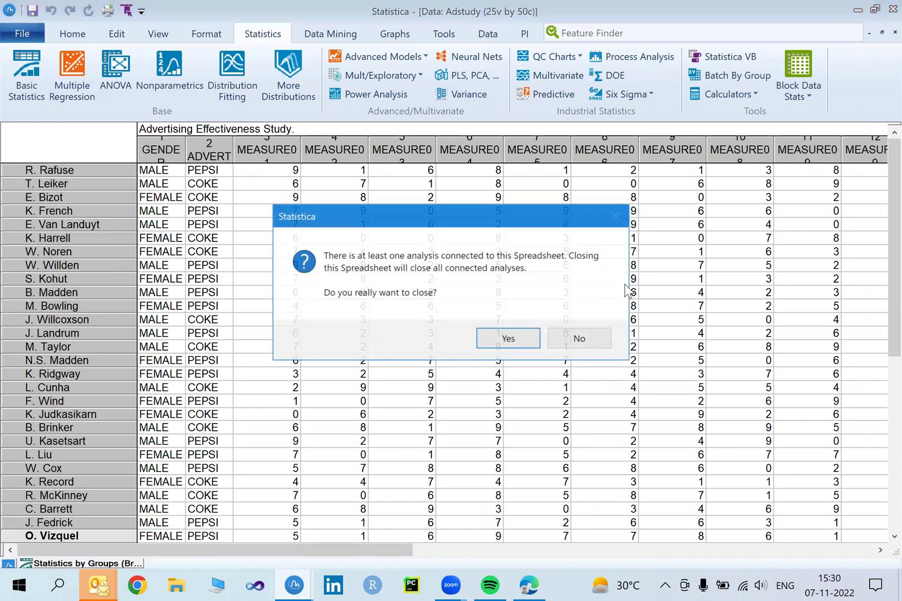
left_click(510, 338)
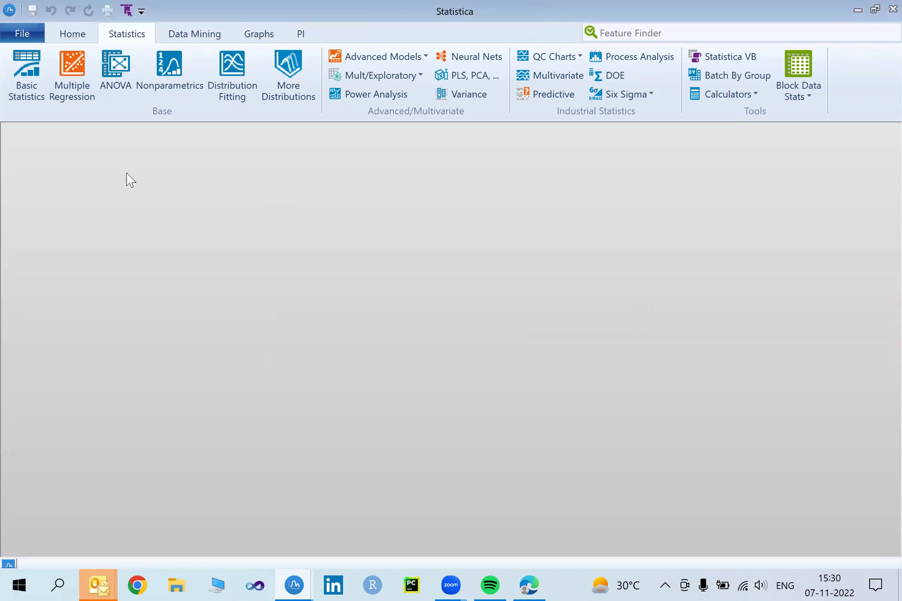
Step: Open the recent Rats.sta dataset, maximize its window and widen the columns so the variable names fit
left_click(27, 29)
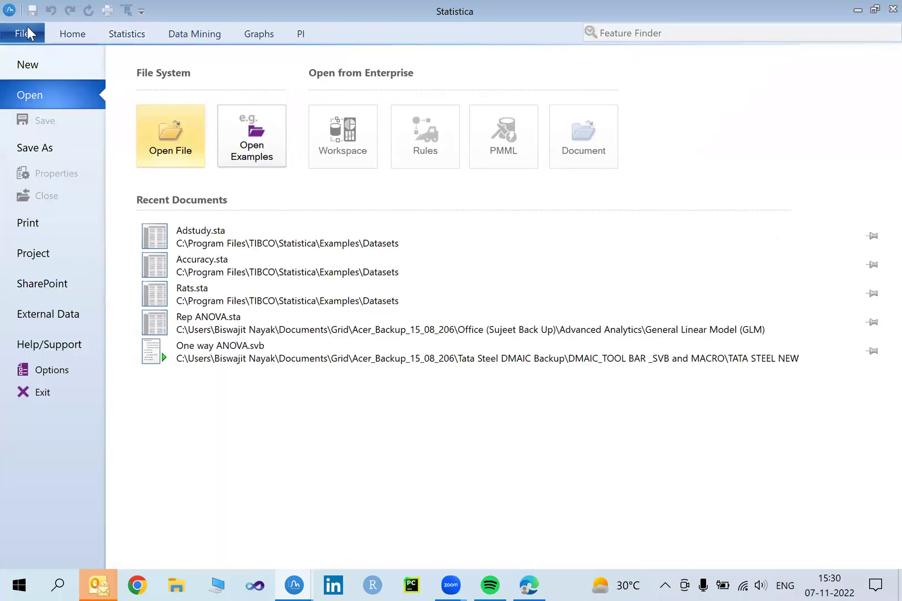
left_click(195, 287)
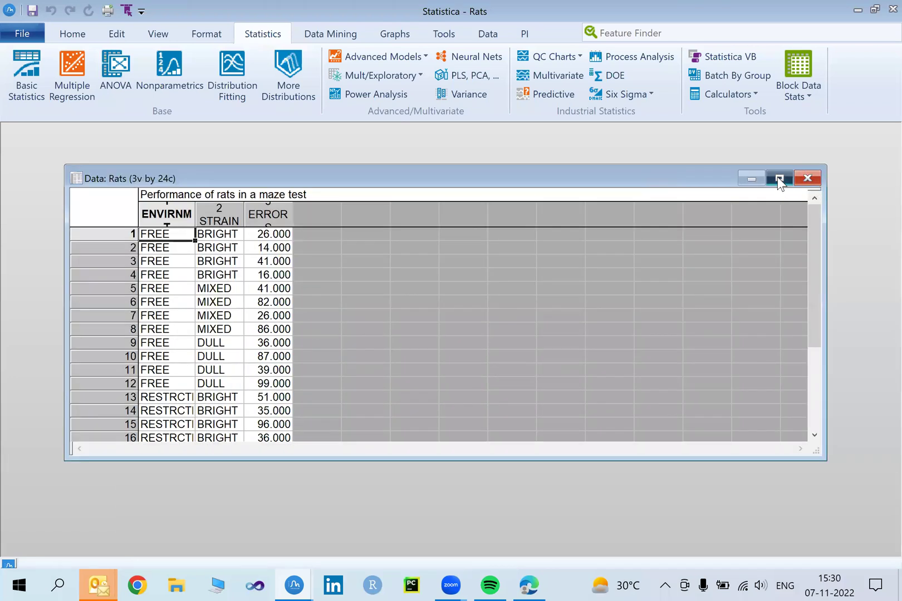
left_click(778, 178)
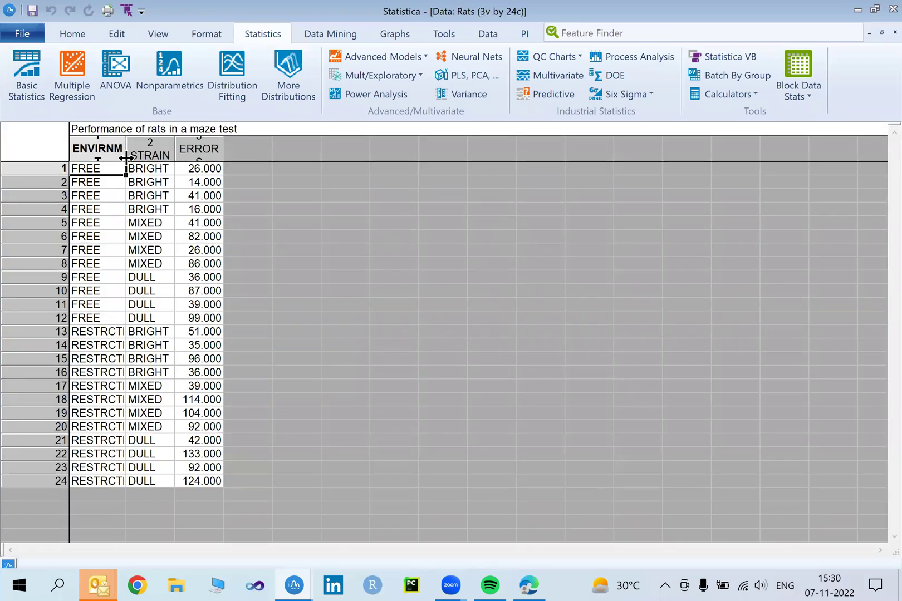
left_click_drag(126, 149, 349, 142)
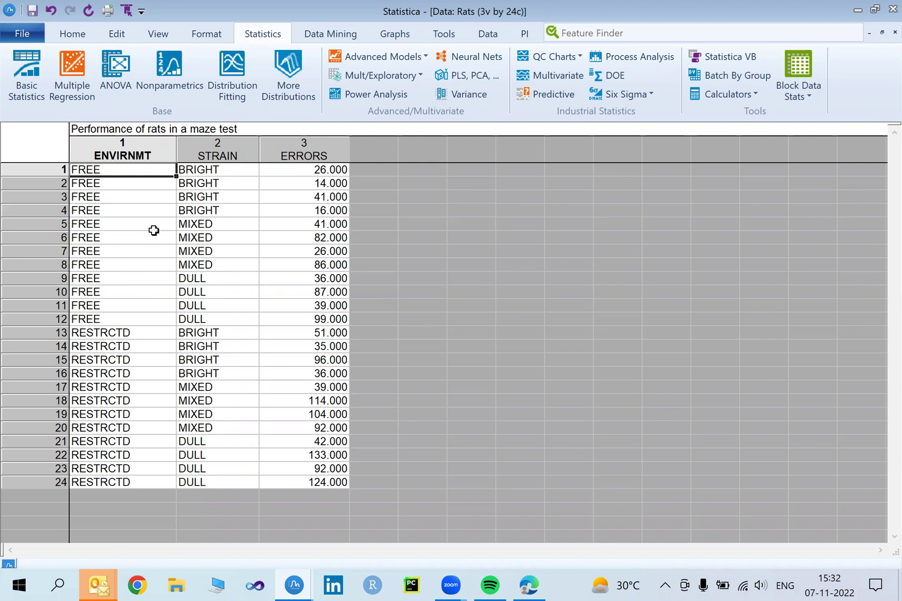
Step: Examine the ENVIRNMT variable's specifications and its text labels with numeric codes and descriptions, leaving the labels editor without changes
double_click(132, 146)
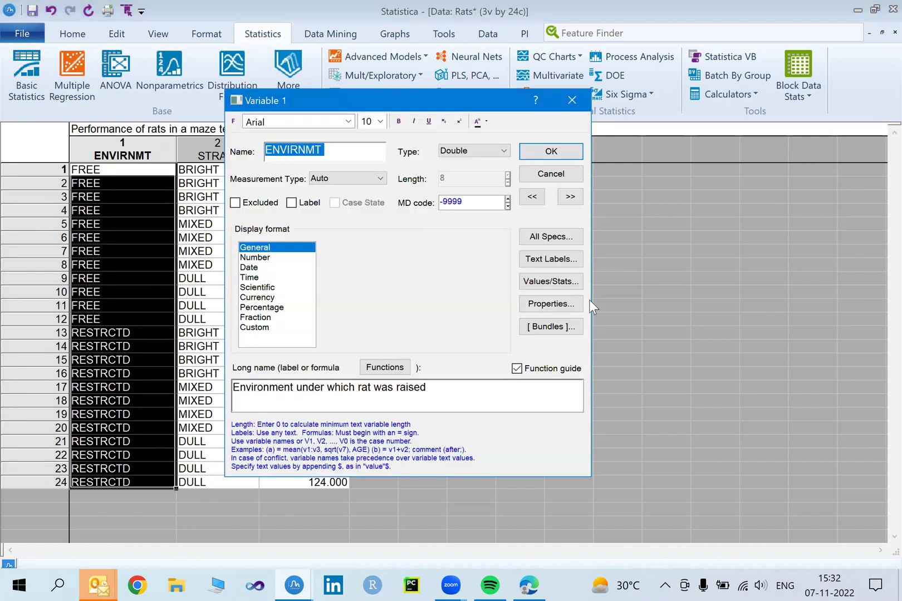
left_click(567, 258)
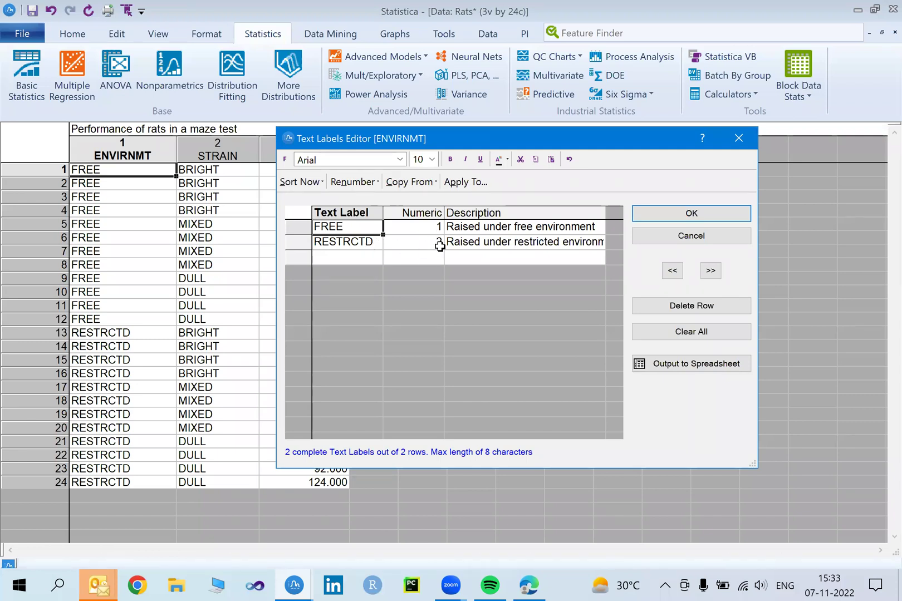
left_click(703, 237)
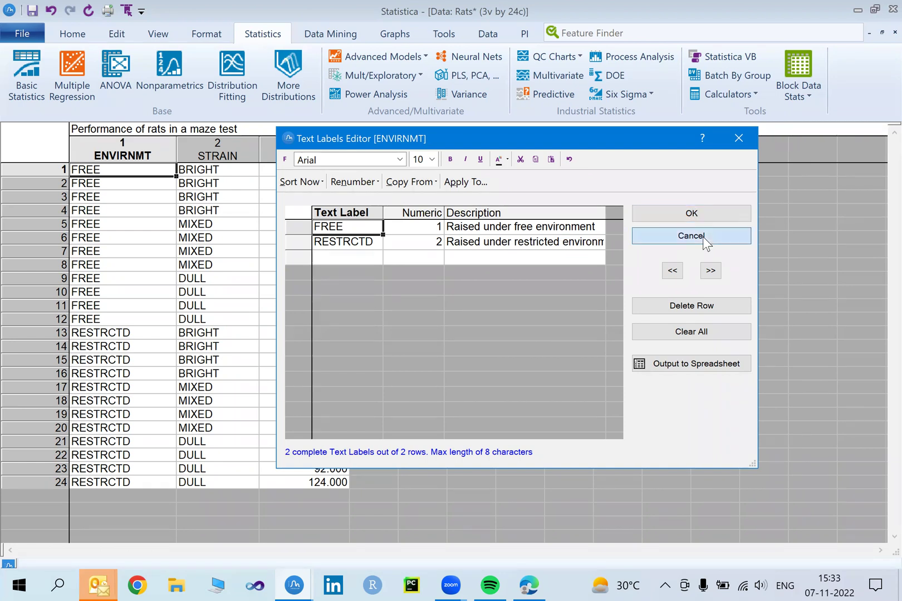
left_click(106, 153)
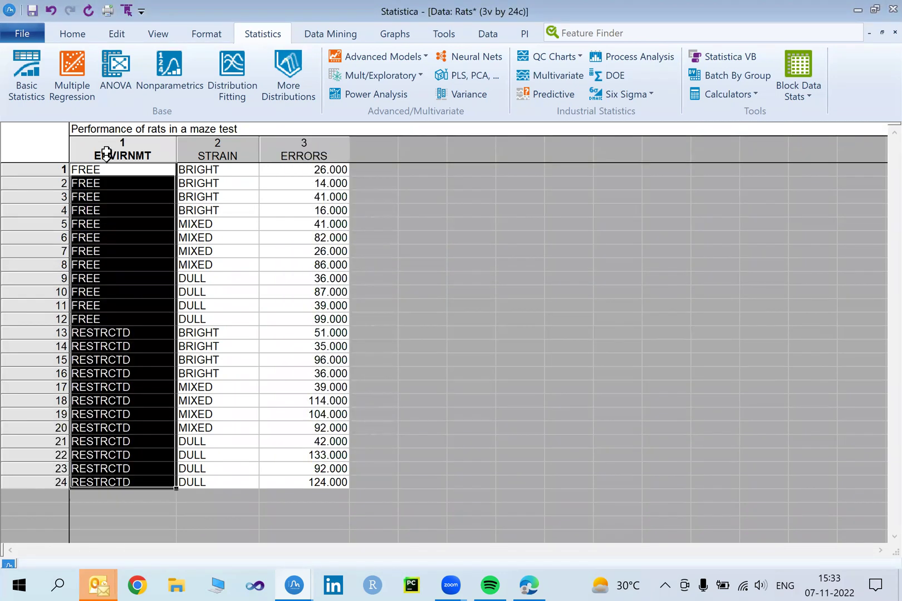
double_click(108, 159)
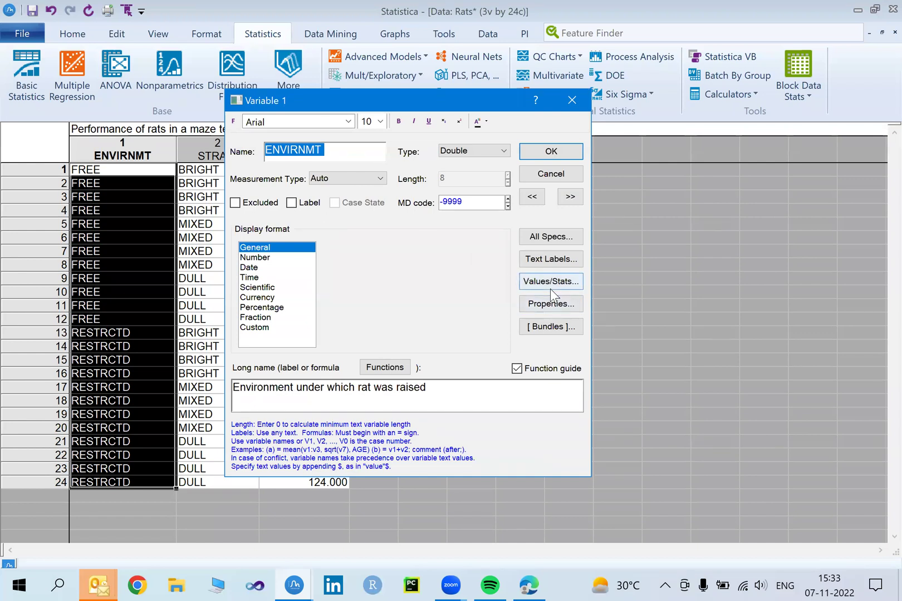
left_click(550, 260)
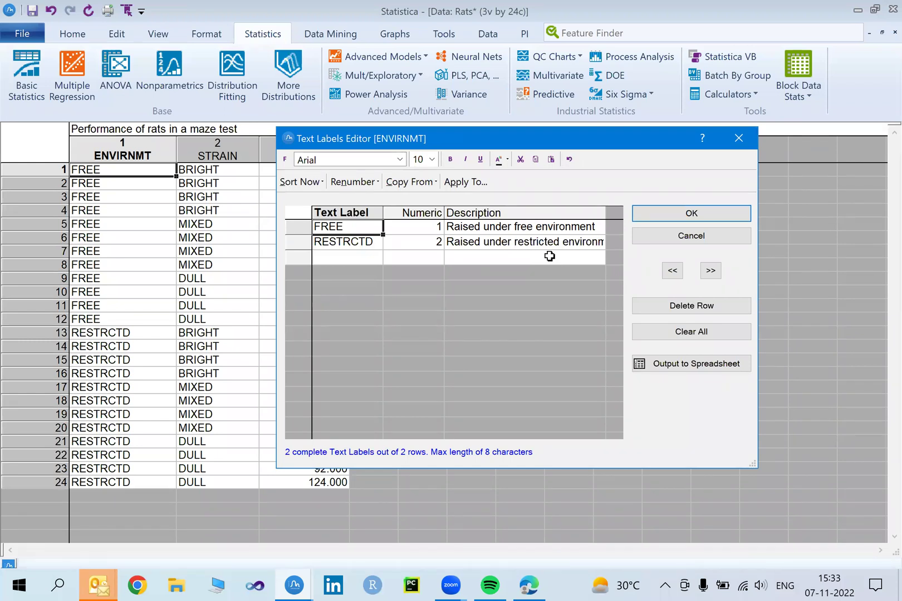
left_click(434, 225)
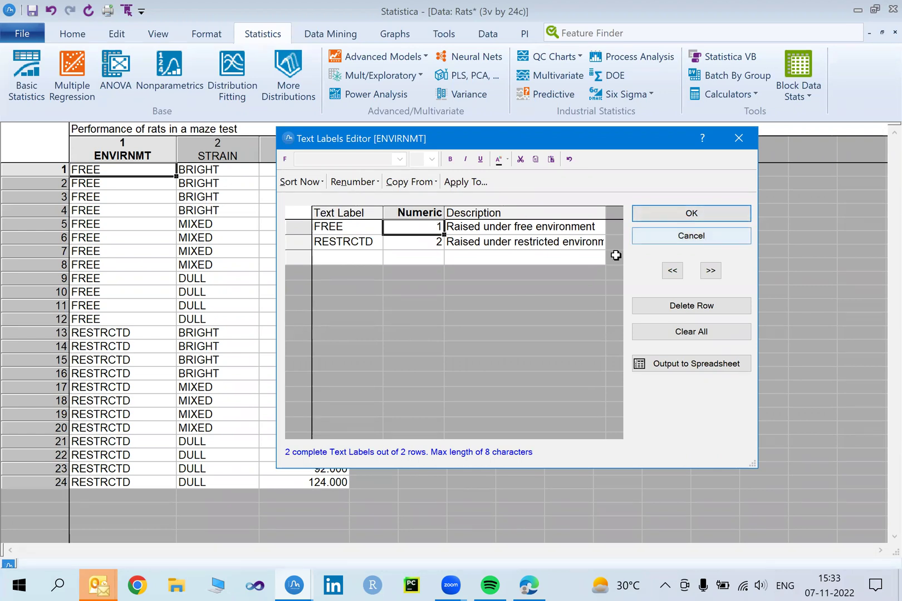
left_click(705, 231)
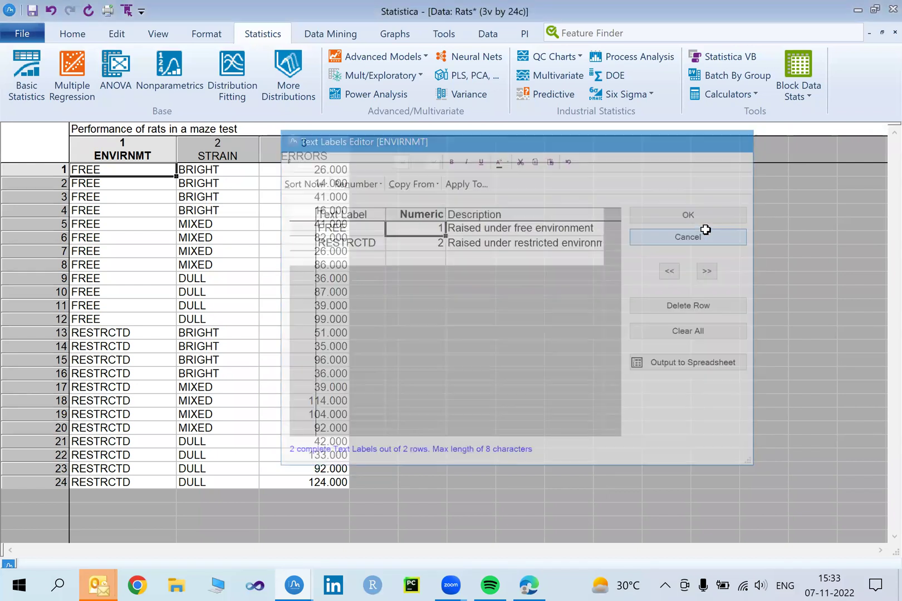
Step: Examine the STRAIN variable's specifications and text labels without changing them, and highlight the ENVIRNMT and STRAIN columns in turn
double_click(212, 148)
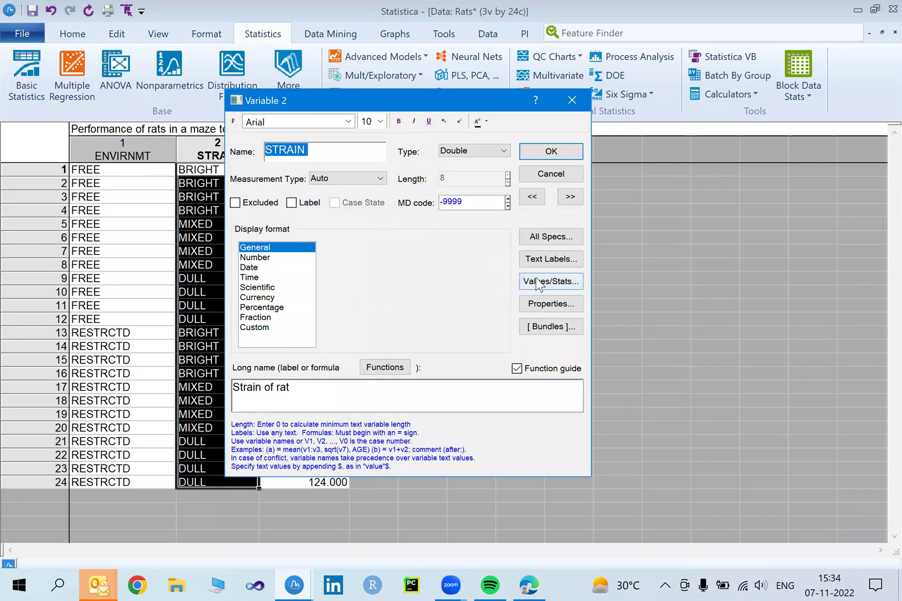
left_click(546, 258)
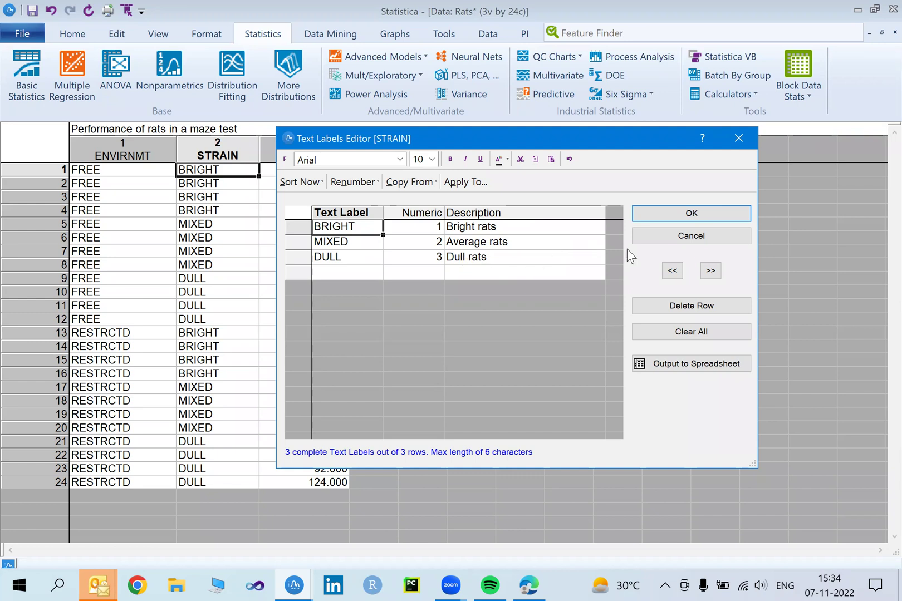
left_click(662, 237)
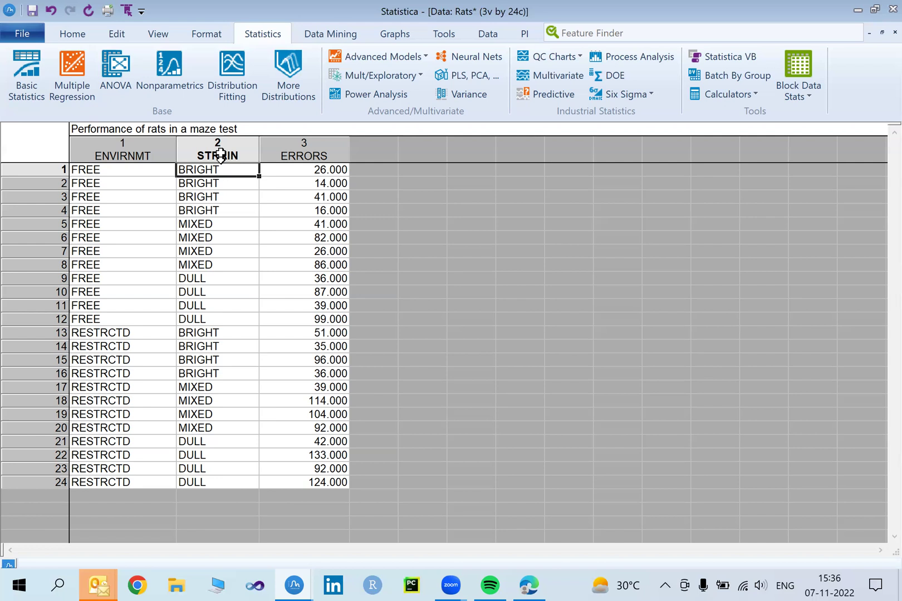
left_click(145, 151)
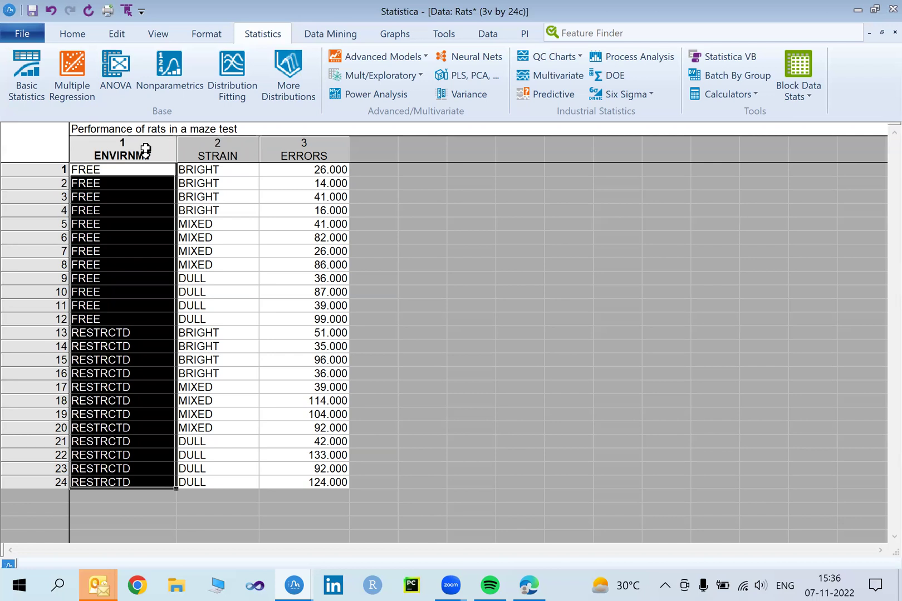
left_click(216, 150)
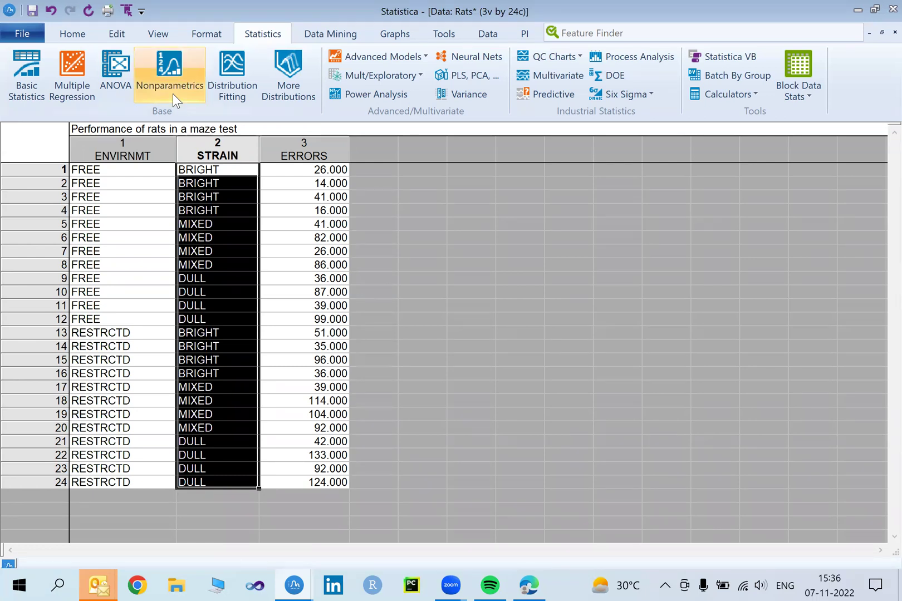
Step: Start a One-way ANOVA on the Rats data using the Quick specs dialog method
left_click(120, 72)
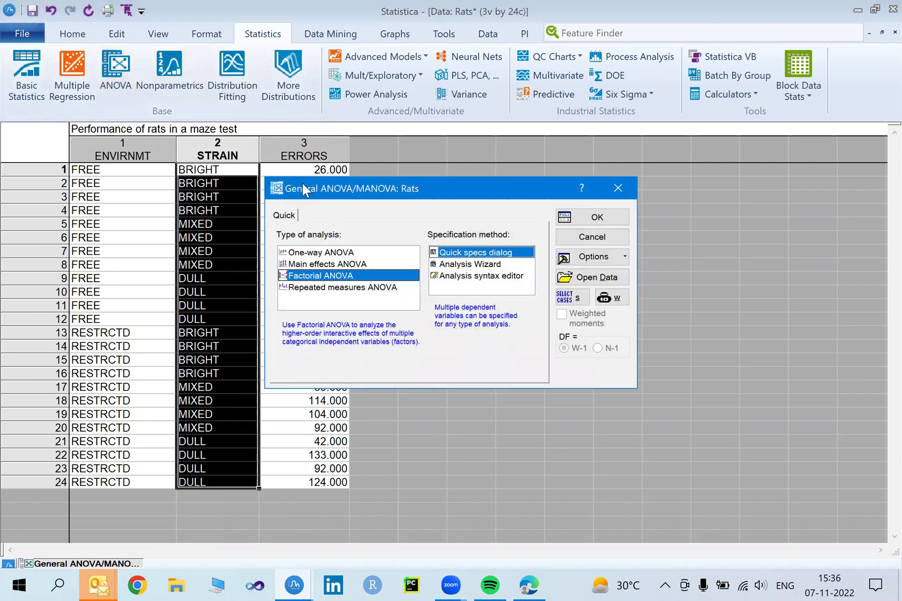
left_click(348, 254)
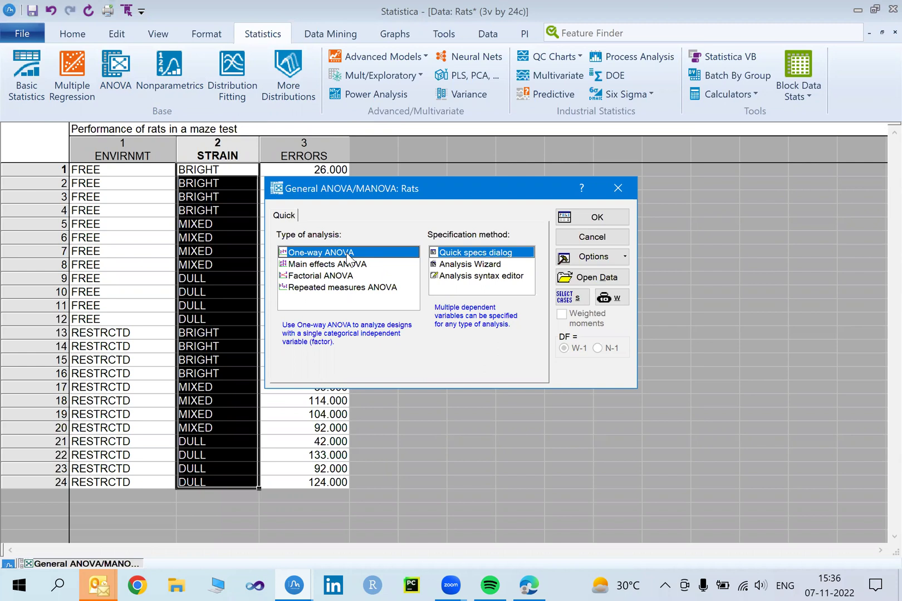
left_click(592, 219)
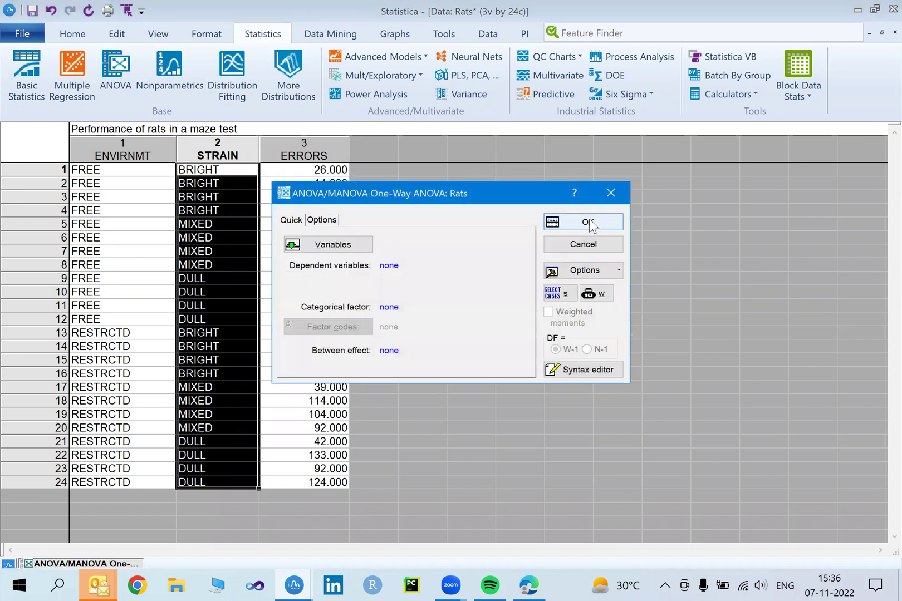
Step: Choose ERRORS as the dependent variable and STRAIN as the categorical factor, trying the select-by-number display before confirming
left_click(315, 247)
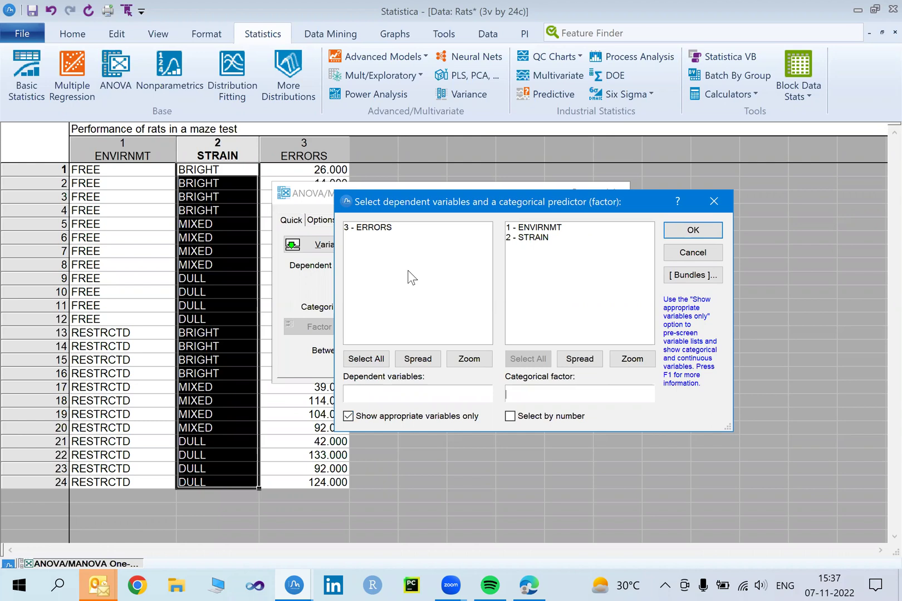
left_click(370, 227)
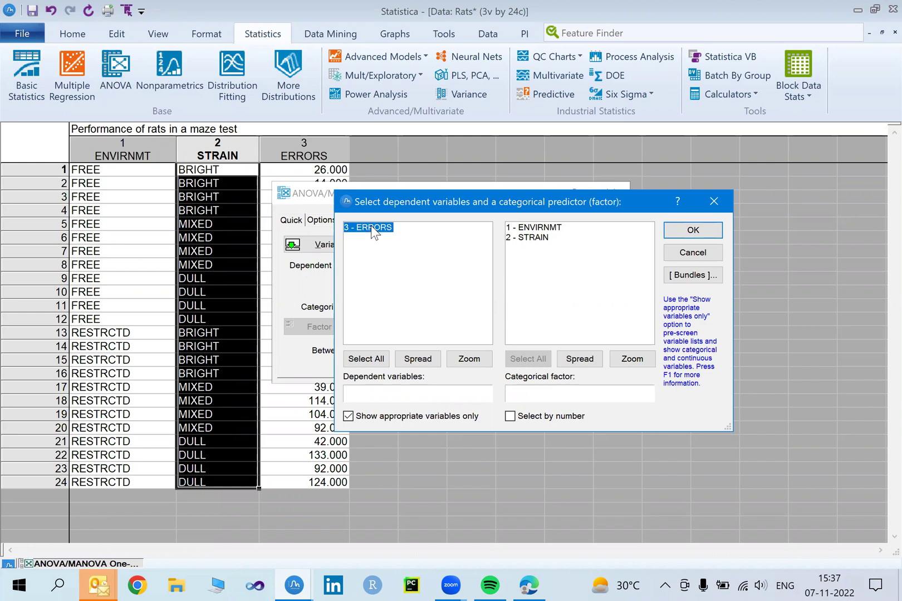
left_click(529, 238)
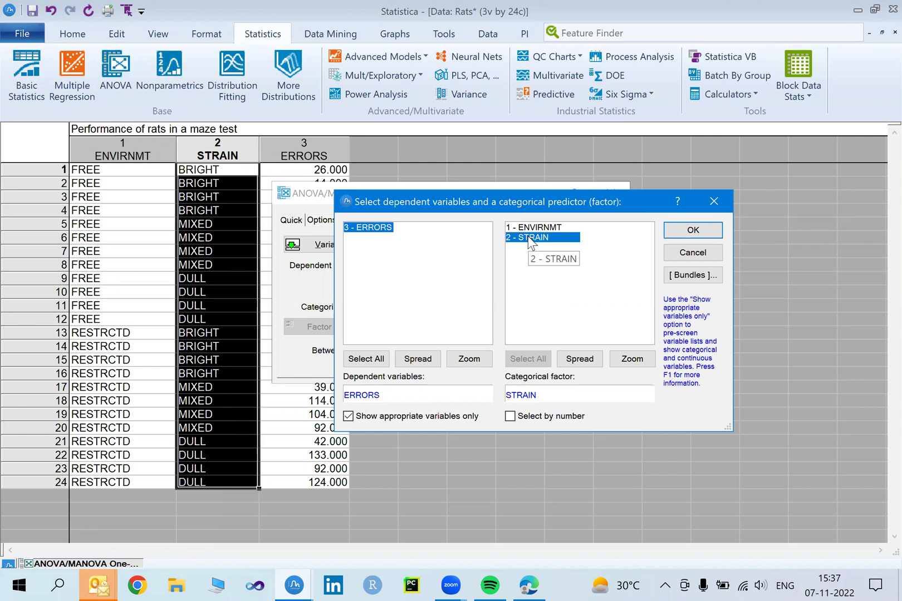
left_click(510, 418)
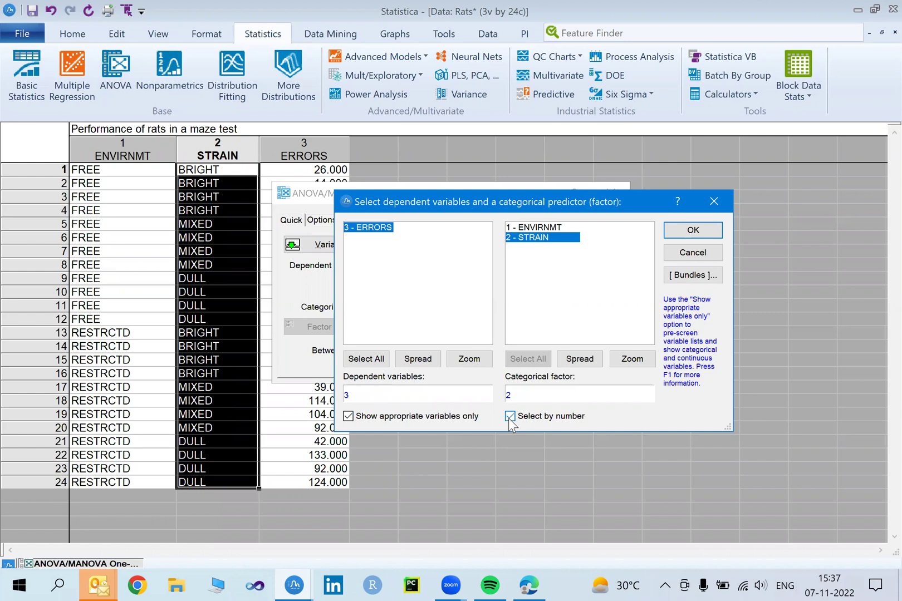
left_click(510, 417)
left_click(510, 417)
left_click(691, 231)
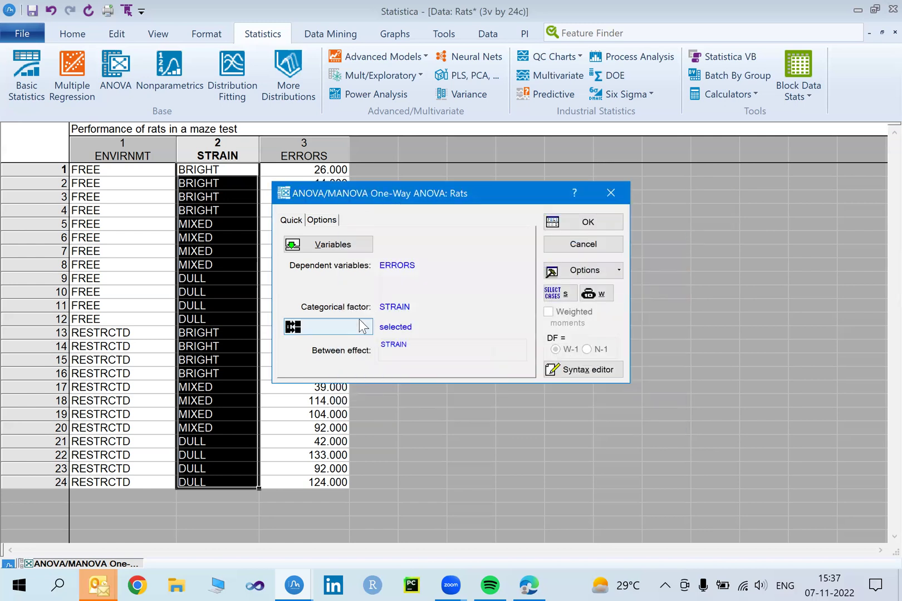
Step: Specify the STRAIN factor codes as BRIGHT-DULL and review the parameterization and sums of squares options
left_click(343, 330)
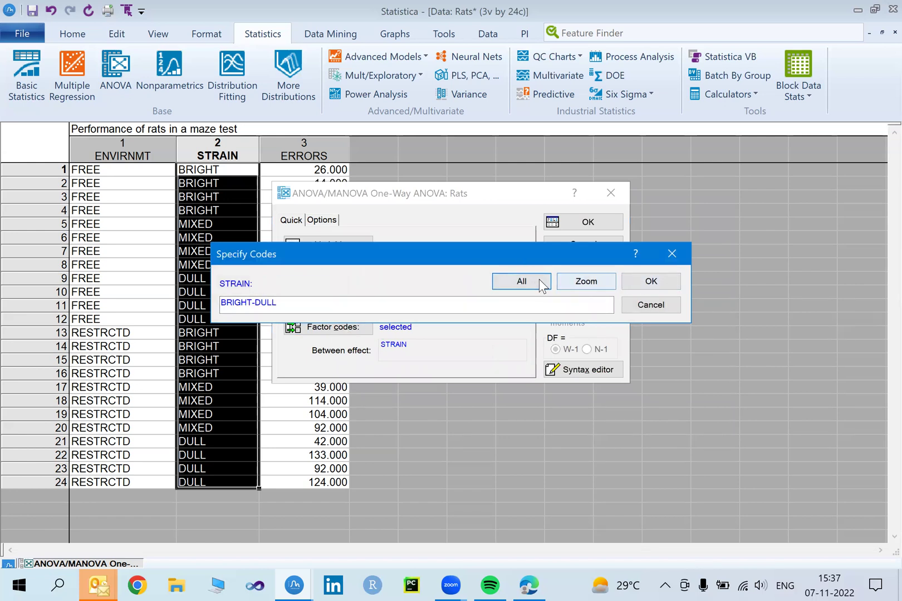
left_click(673, 278)
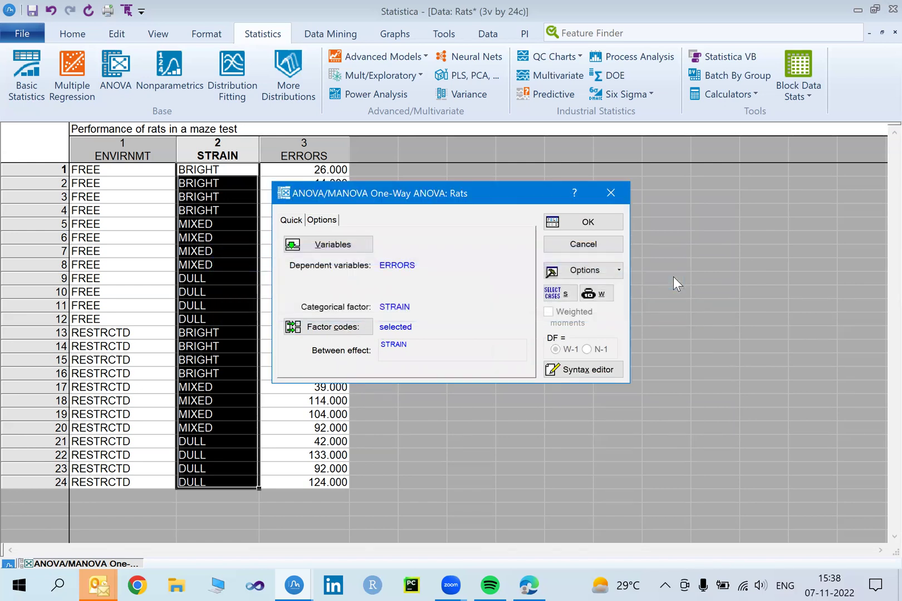
left_click(331, 220)
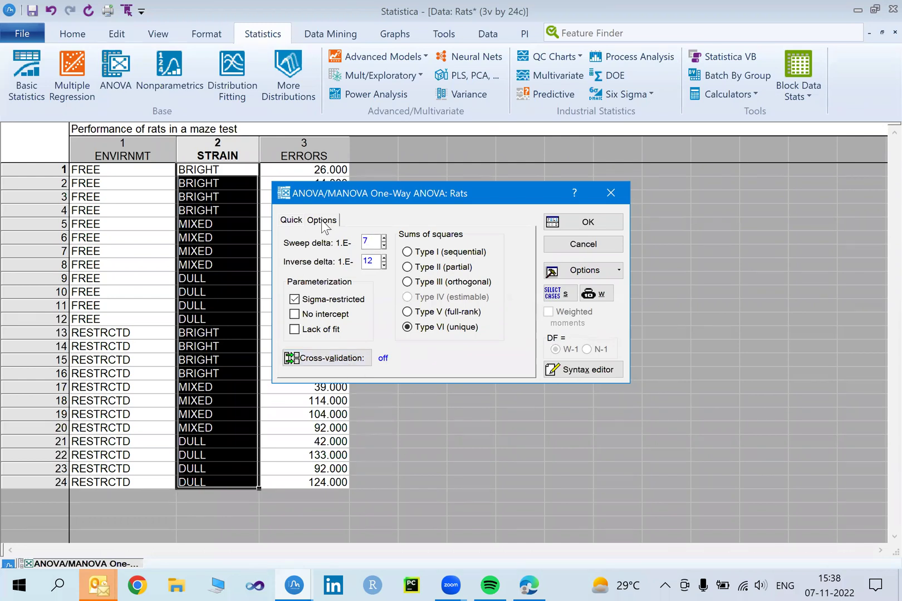
left_click(290, 221)
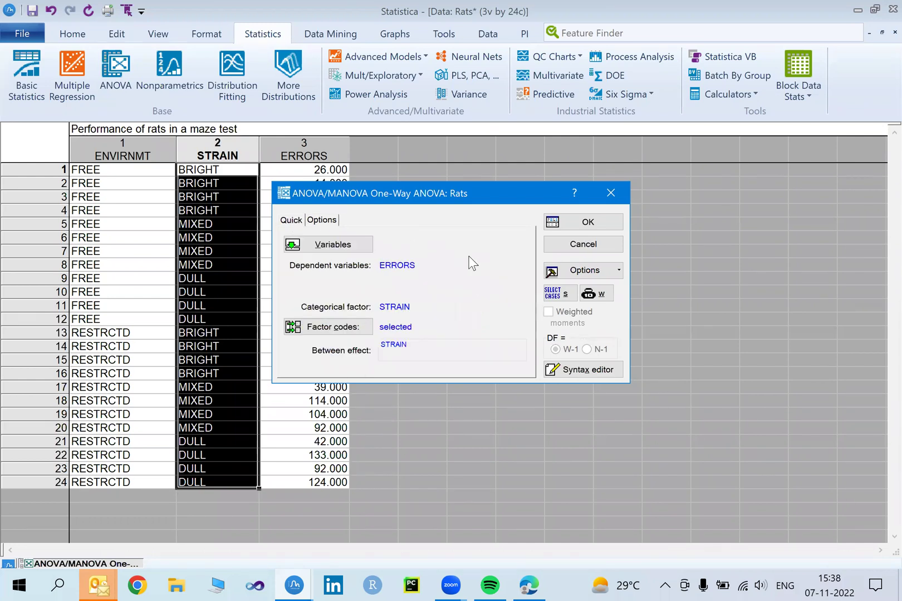
Step: Run the one-way ANOVA, reposition its results dialog and open the table of all effects with graphs
left_click(588, 222)
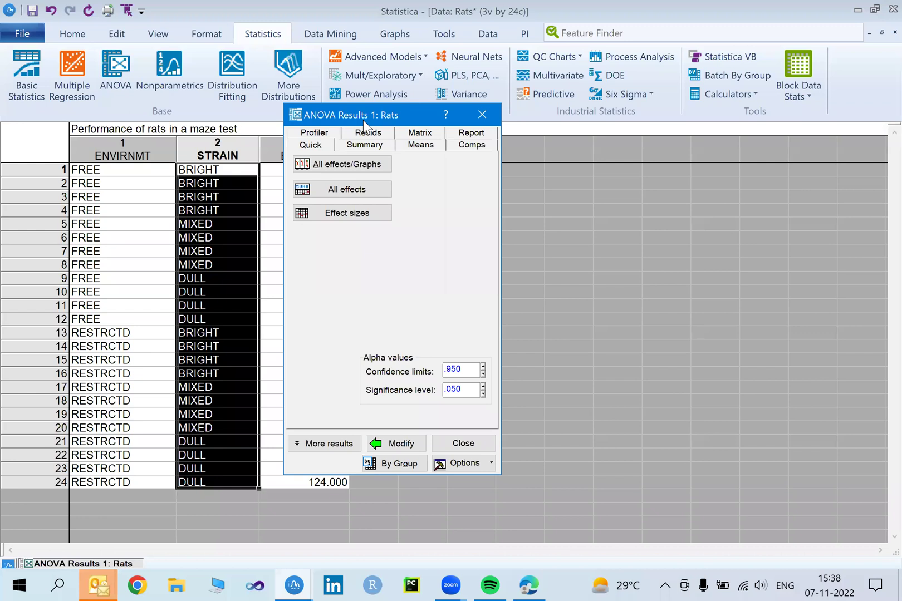
left_click_drag(364, 122, 365, 125)
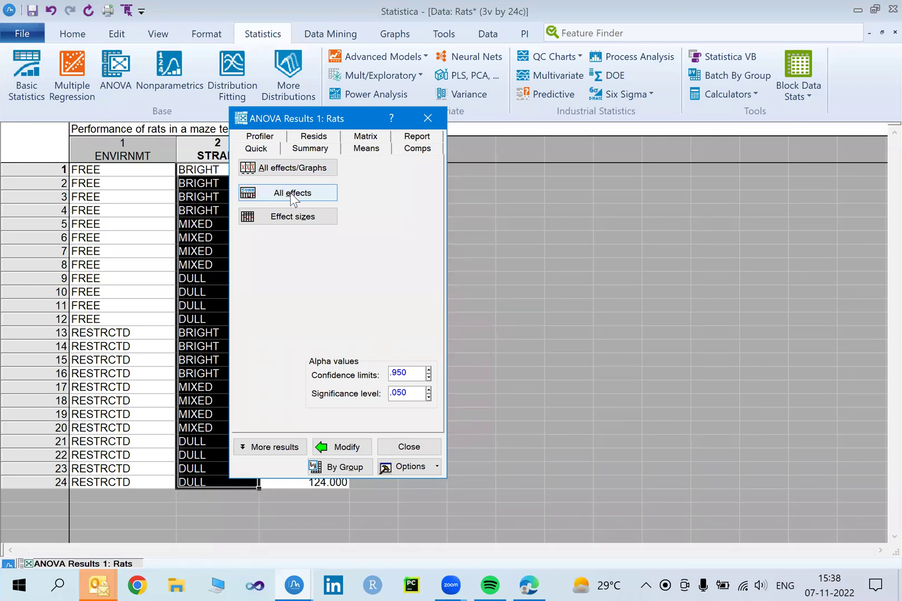
left_click(289, 168)
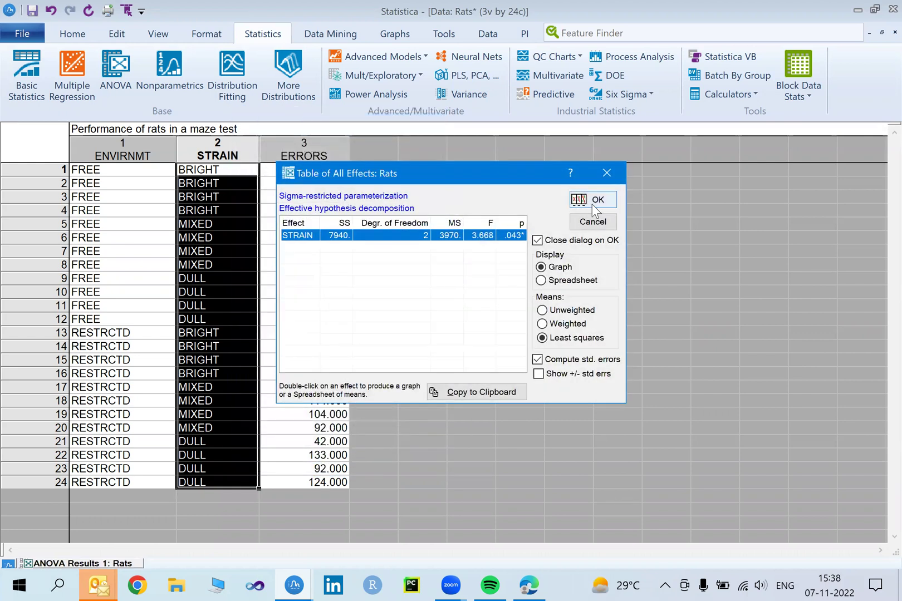
Step: Plot the least squares means of STRAIN and produce the all-effects table for ERRORS, inspecting its degrees of freedom and F values
left_click(594, 202)
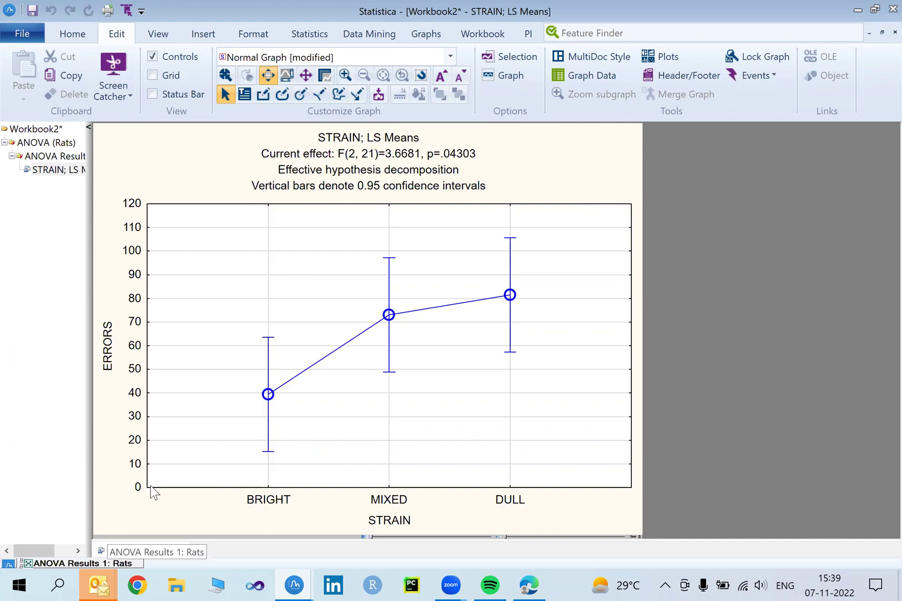
key("ctrl+r")
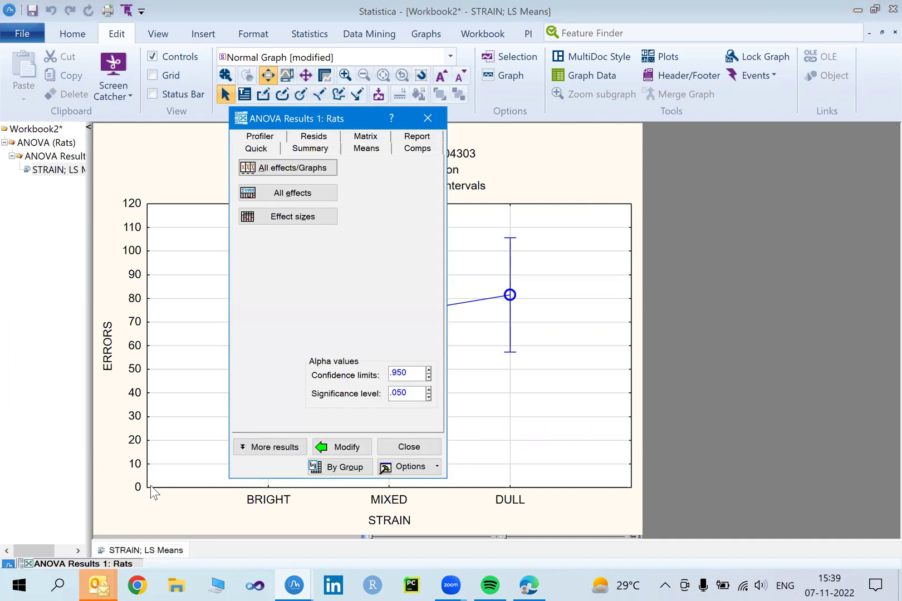
left_click(301, 196)
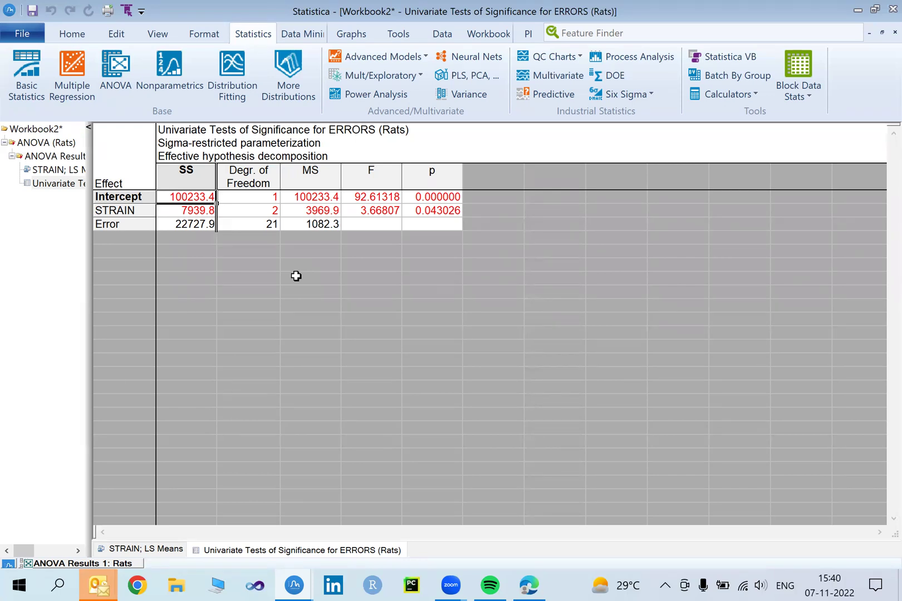
left_click(275, 211)
left_click(275, 195)
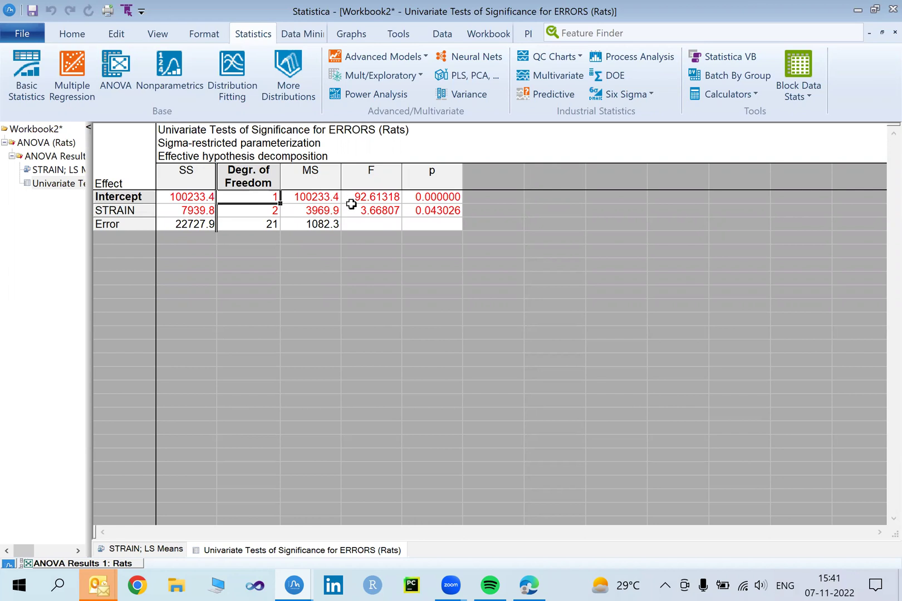
left_click(381, 199)
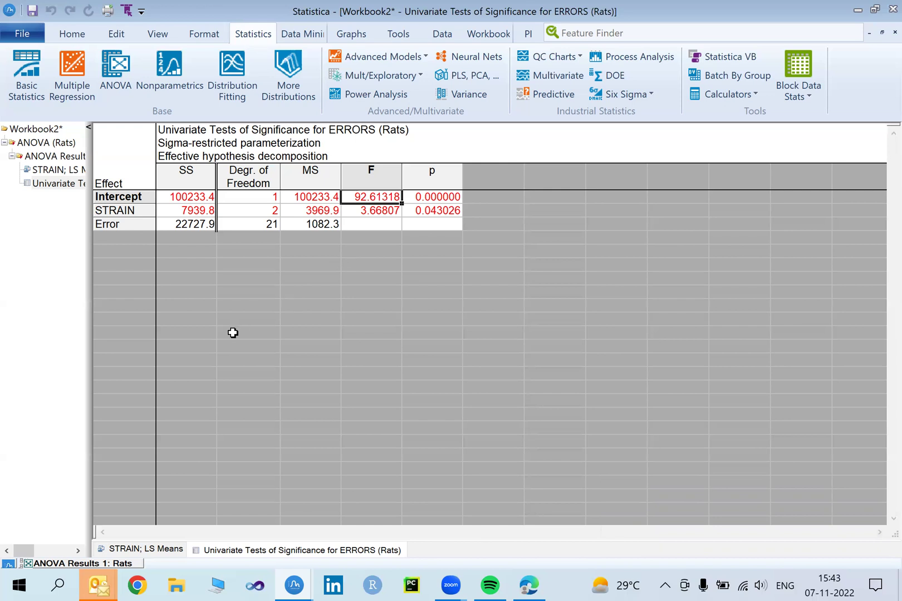
Step: Produce the effect sizes and powers table for ERRORS, and return to the univariate tests of significance table
left_click(103, 570)
left_click(321, 216)
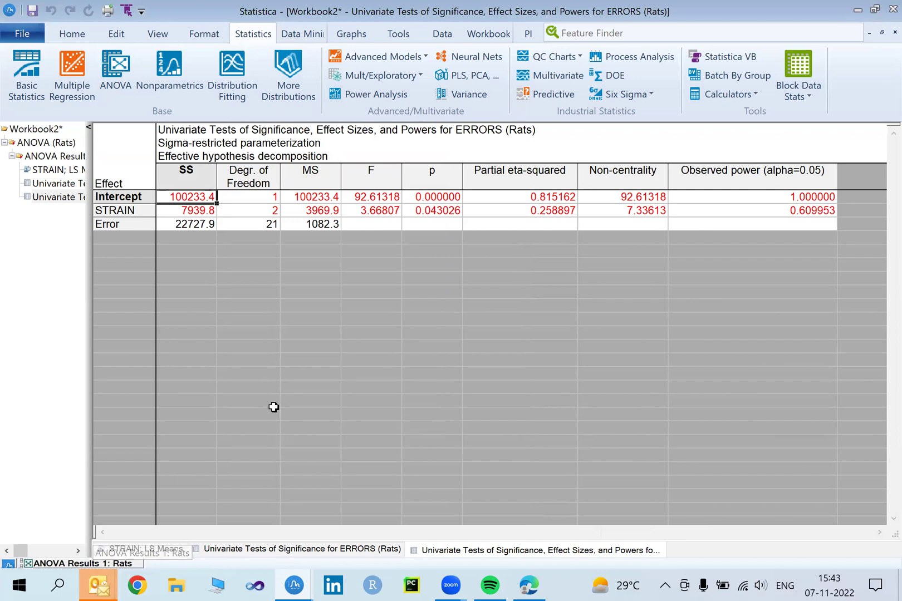
key("ctrl+r")
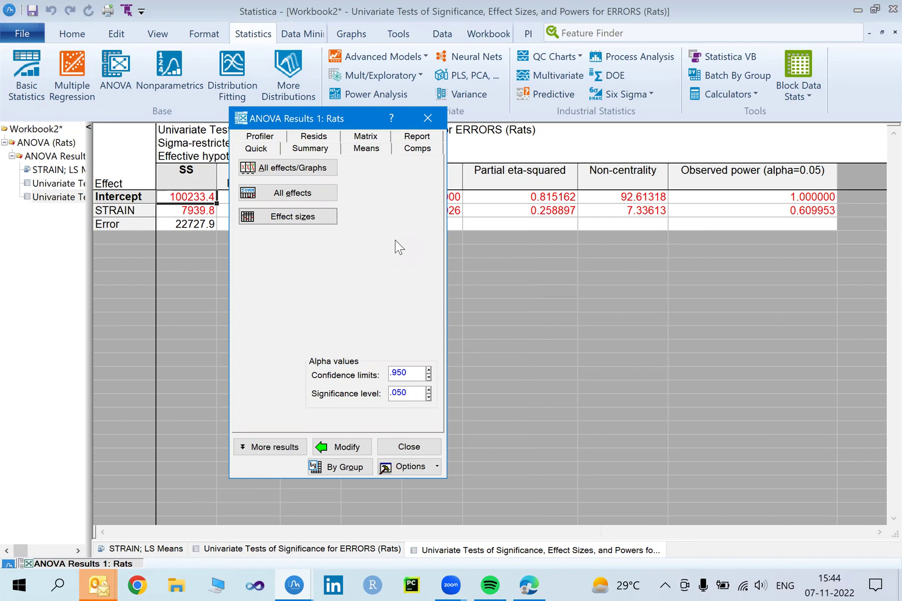
left_click(625, 259)
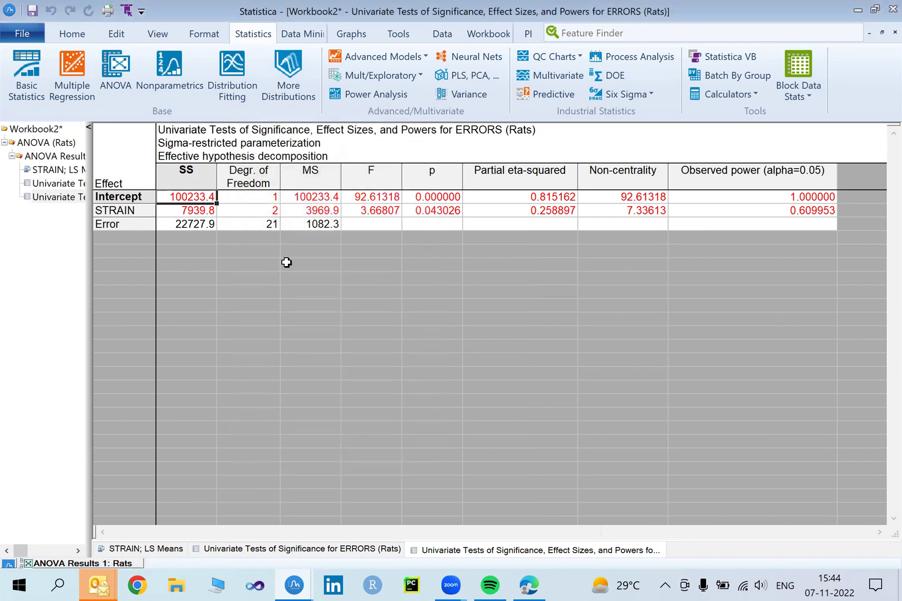
left_click(55, 182)
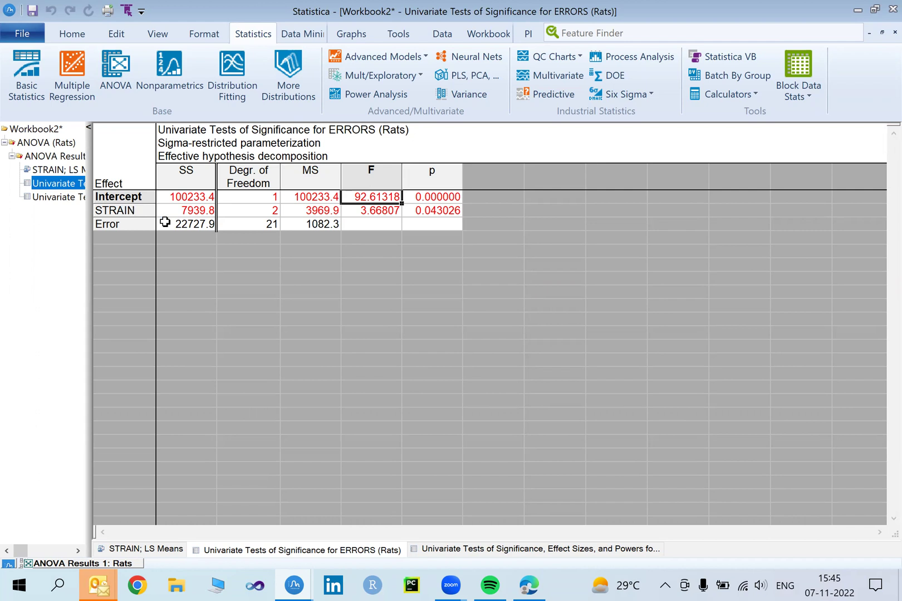
Step: Review the residual, profiler, matrix and report options of the ANOVA results, and generate the prediction equation for ERRORS
left_click(95, 565)
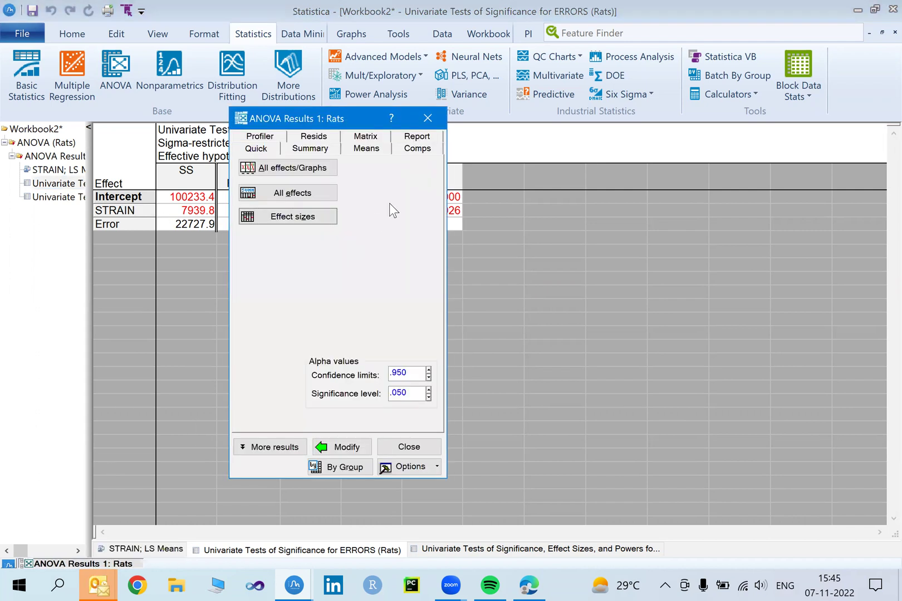
left_click(422, 138)
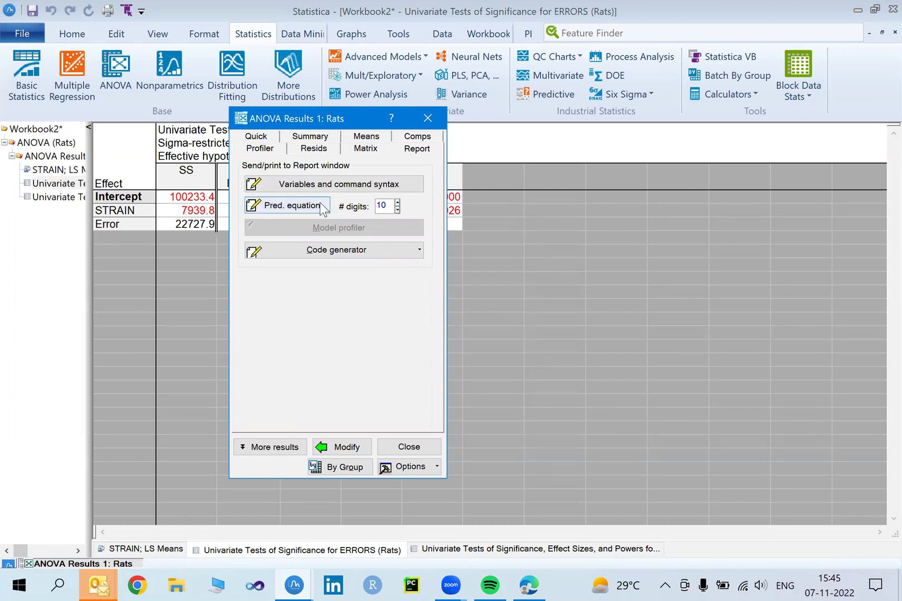
left_click(304, 149)
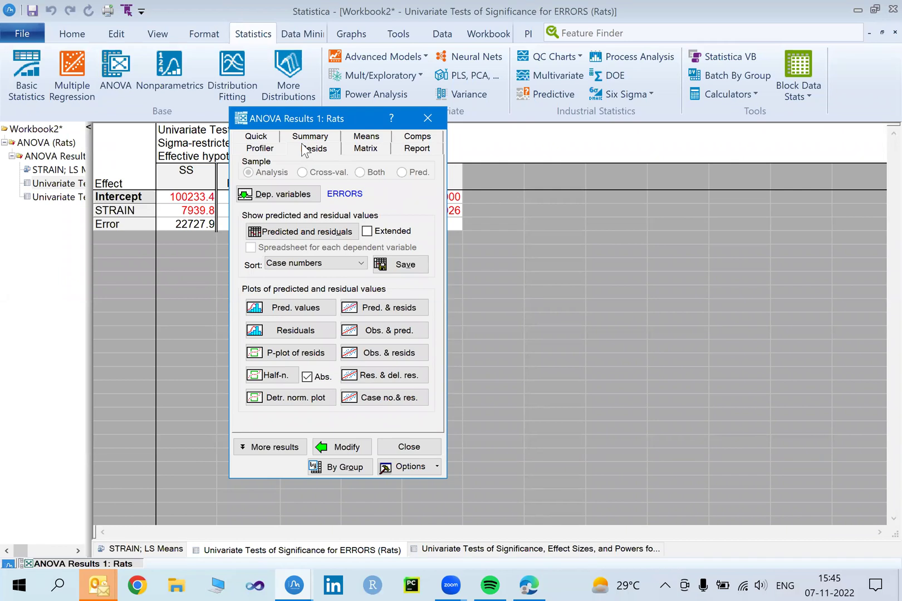
left_click(266, 149)
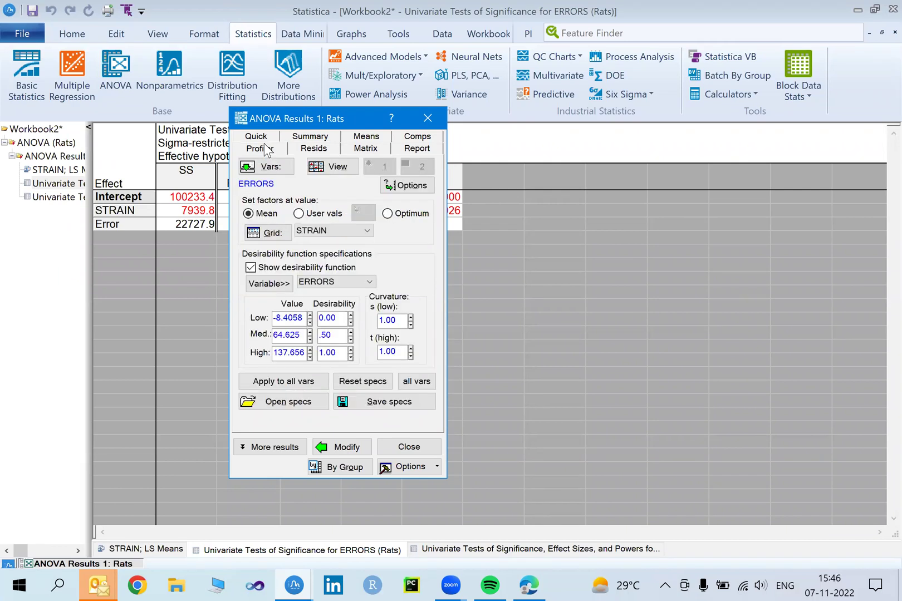
left_click(310, 151)
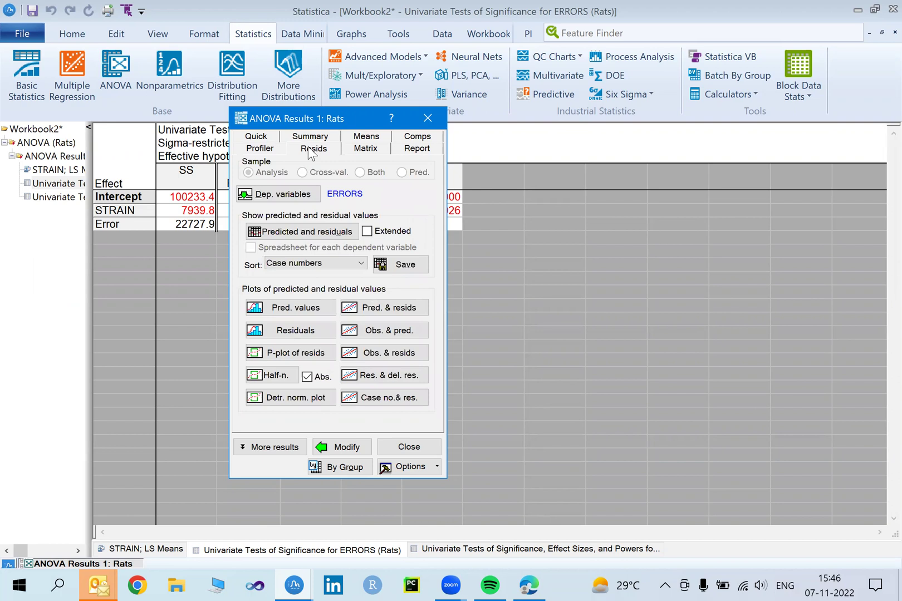
left_click(365, 151)
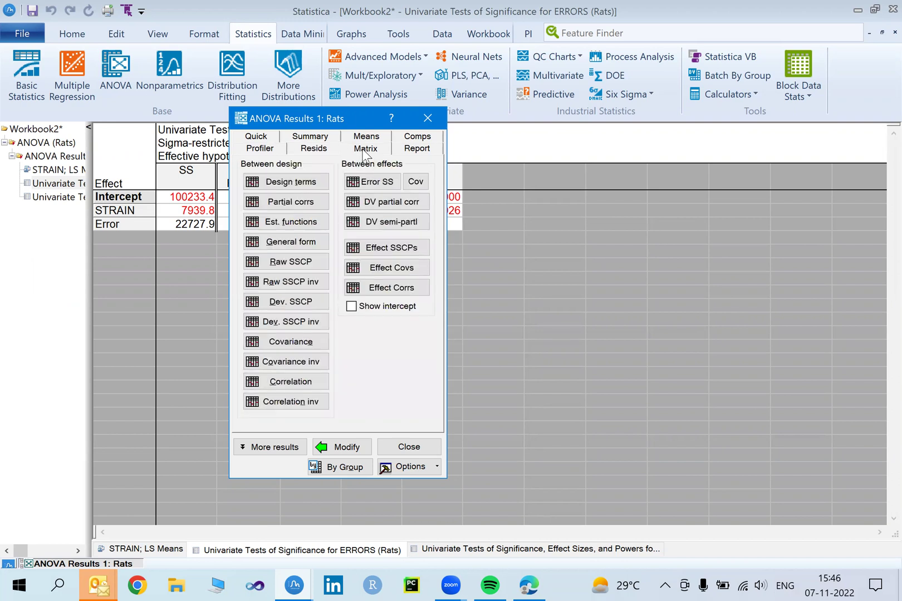
left_click(415, 152)
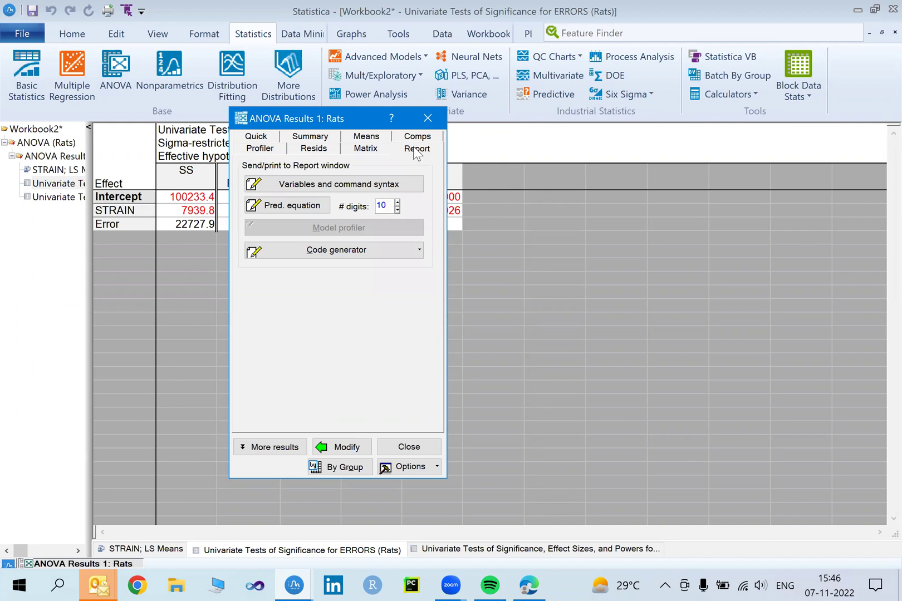
left_click(311, 206)
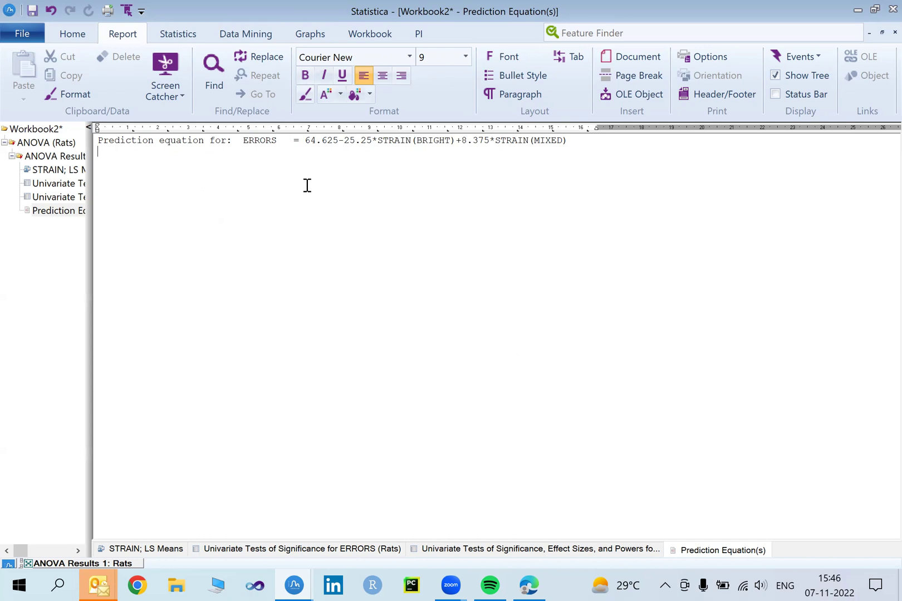
Step: Copy the right-hand side of the ERRORS prediction equation from the report
left_click(88, 564)
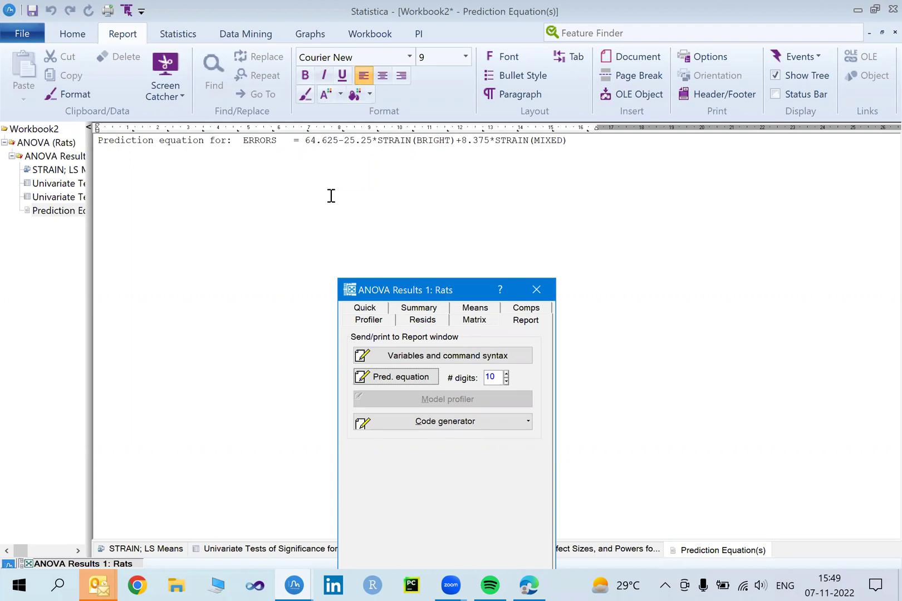
left_click(306, 140)
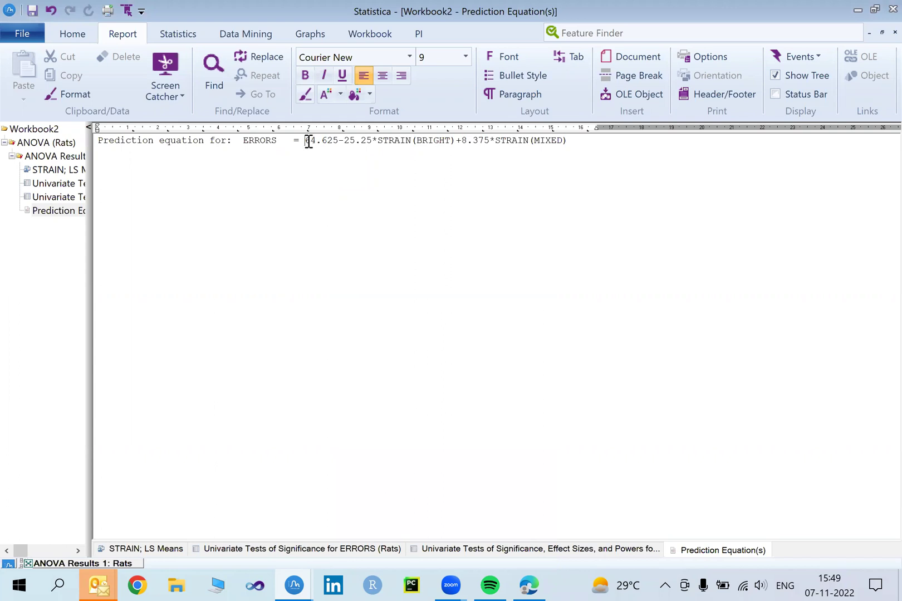
left_click_drag(309, 142, 342, 148)
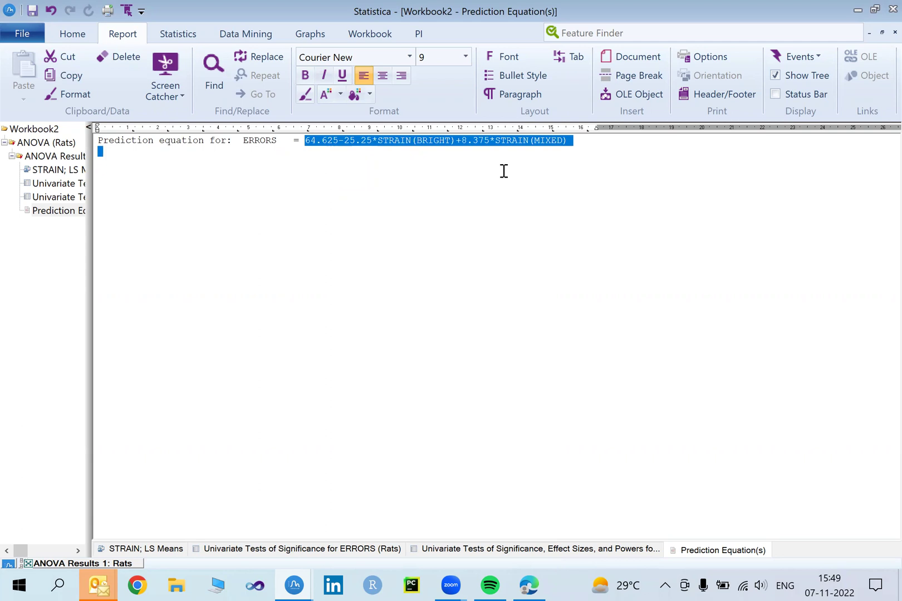
key("ctrl+c")
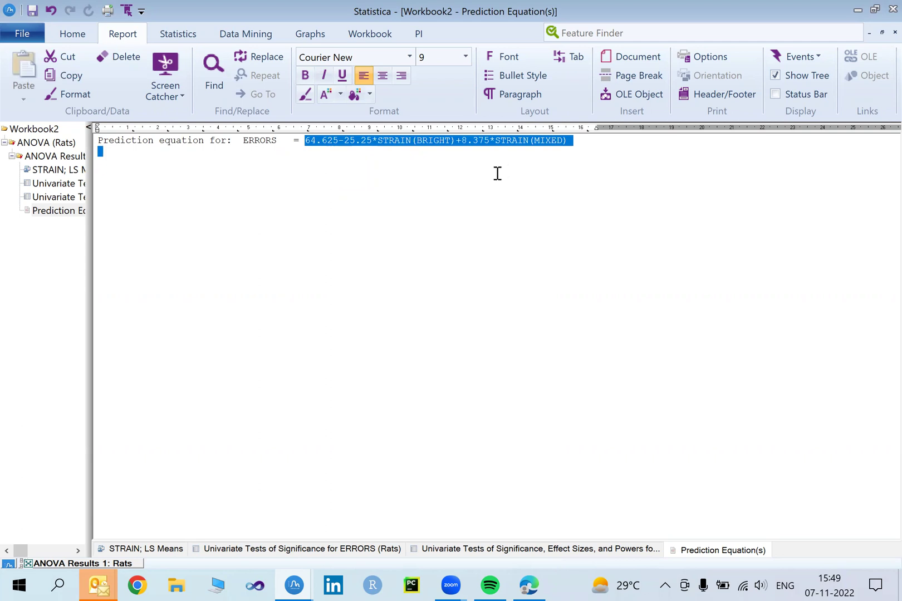
left_click(858, 10)
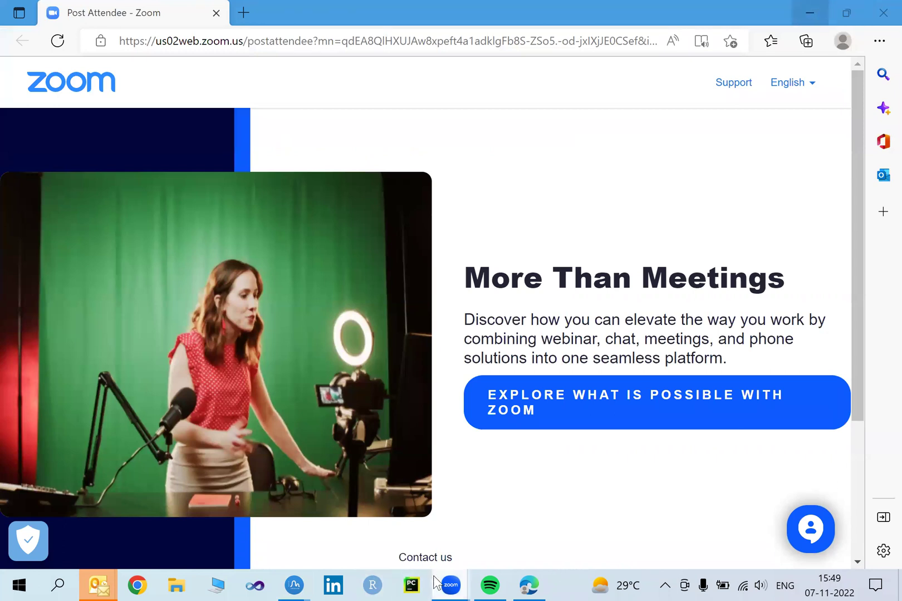
left_click(301, 583)
left_click(244, 515)
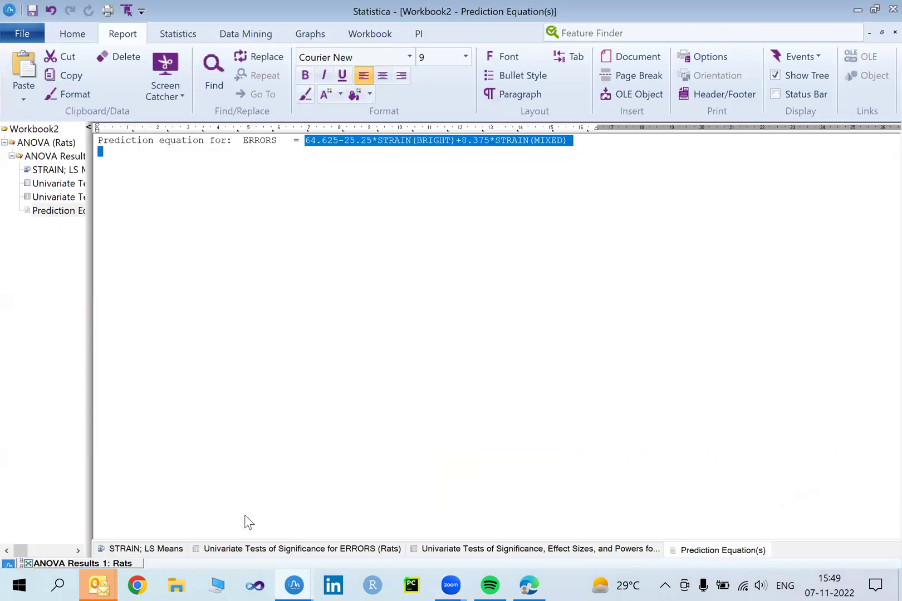
Step: Generate the PMML code of the ANOVA model from the Rats results and maximize the workbook showing the script
left_click(870, 32)
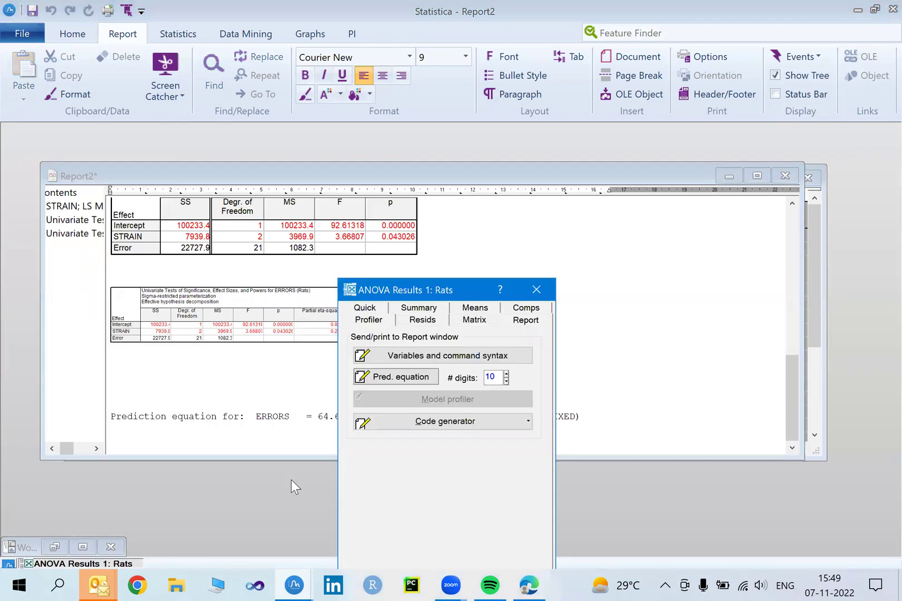
left_click_drag(435, 283, 434, 126)
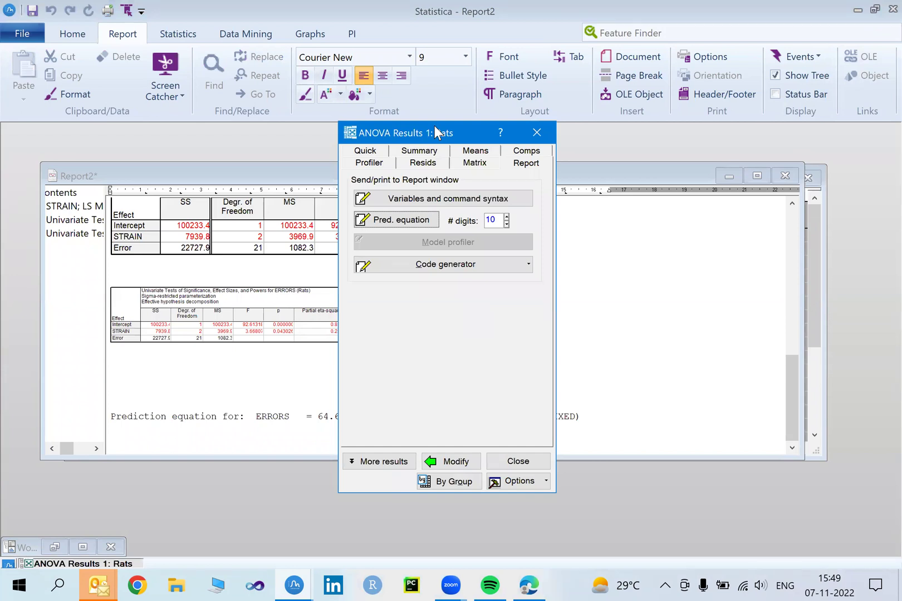
left_click(527, 265)
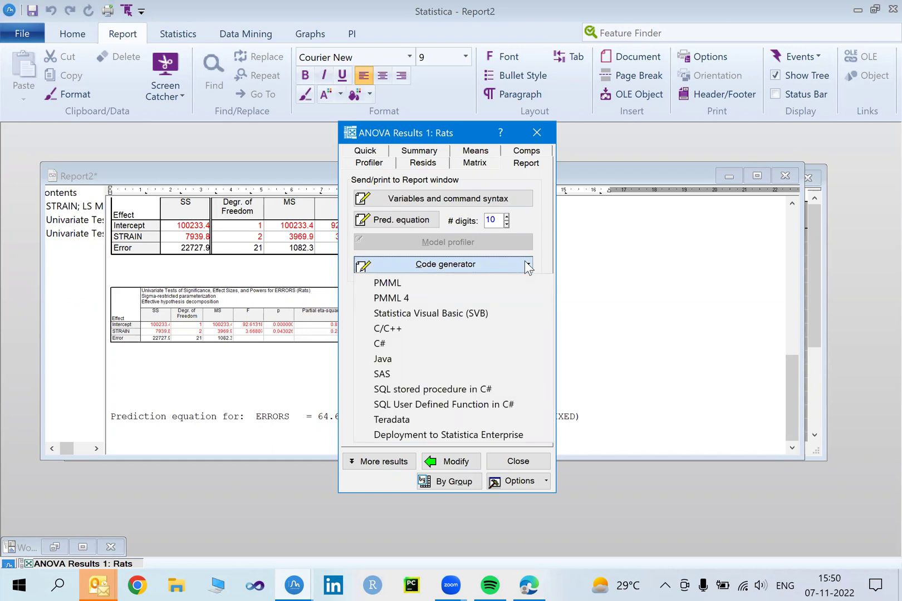
left_click(430, 285)
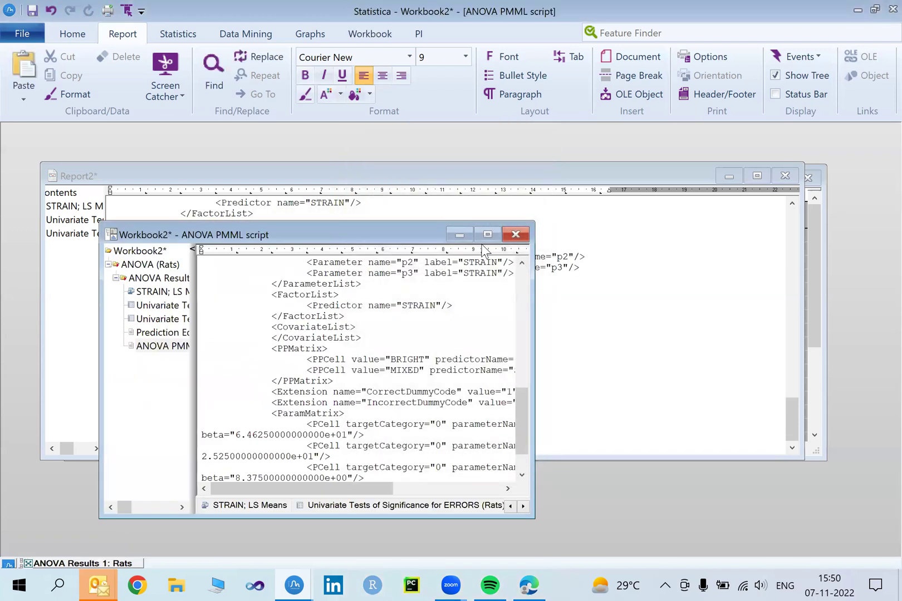
left_click_drag(408, 234, 616, 172)
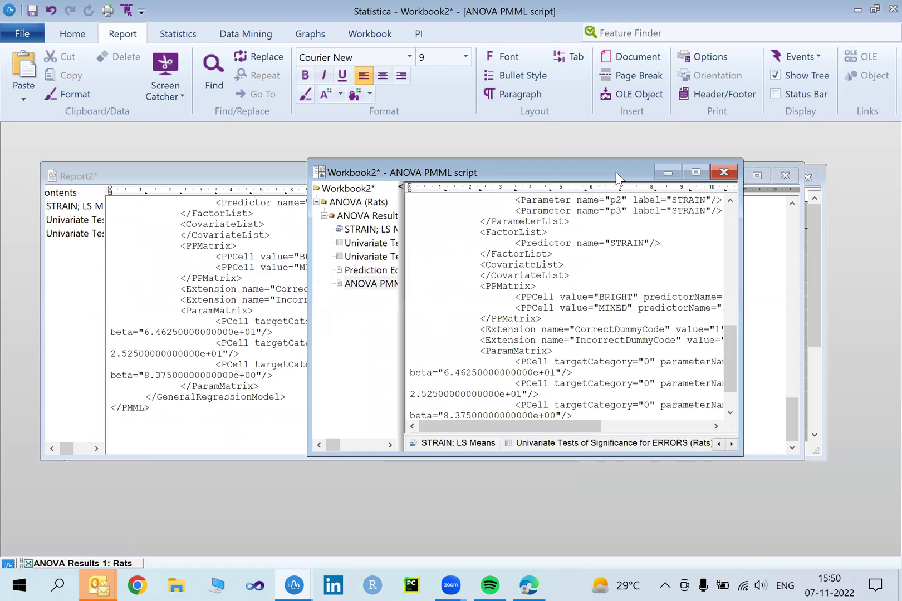
left_click(696, 171)
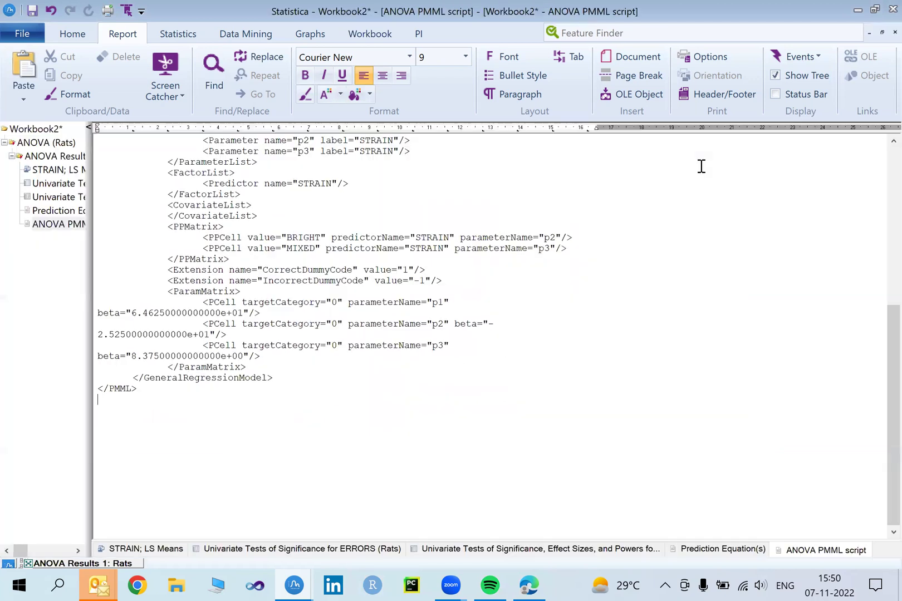
Step: Save the ANOVA PMML script item to the Desktop as an XML file named "ANOVA2 PMML script"
right_click(50, 224)
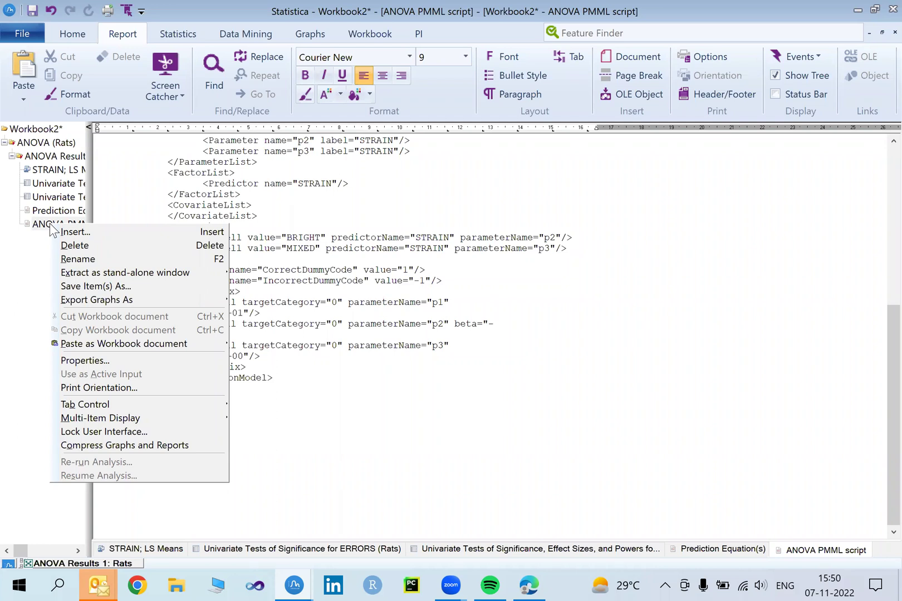
left_click(83, 286)
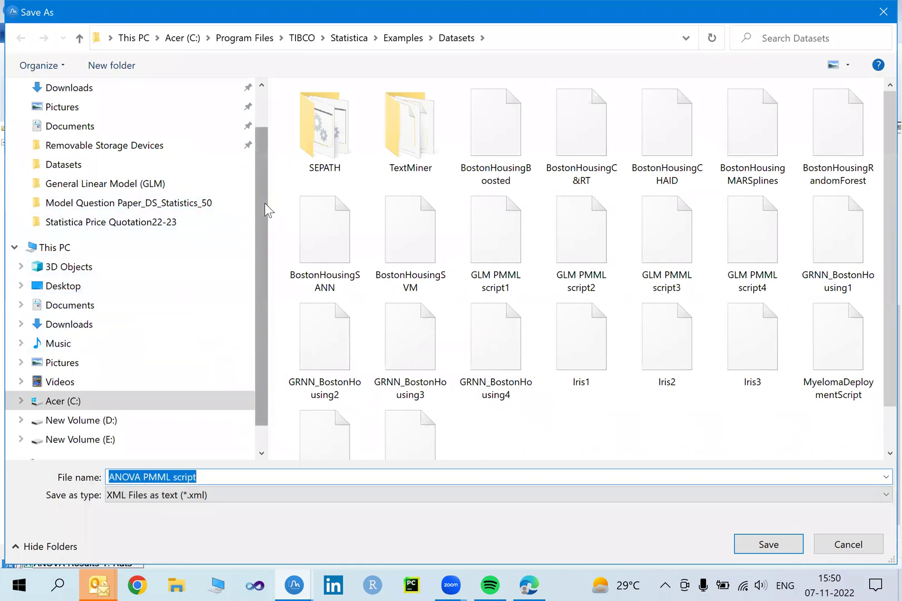
left_click_drag(266, 170, 279, 92)
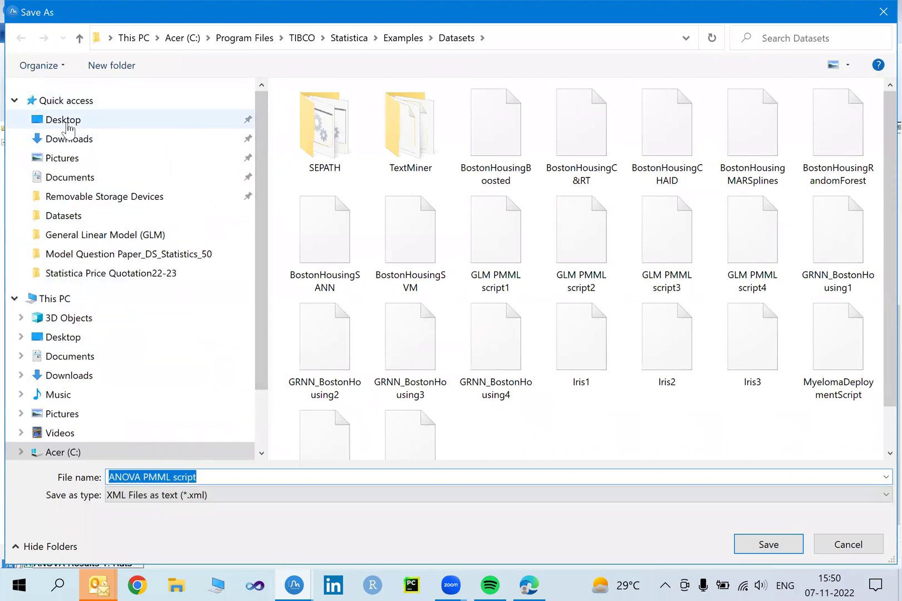
left_click(66, 124)
left_click(141, 477)
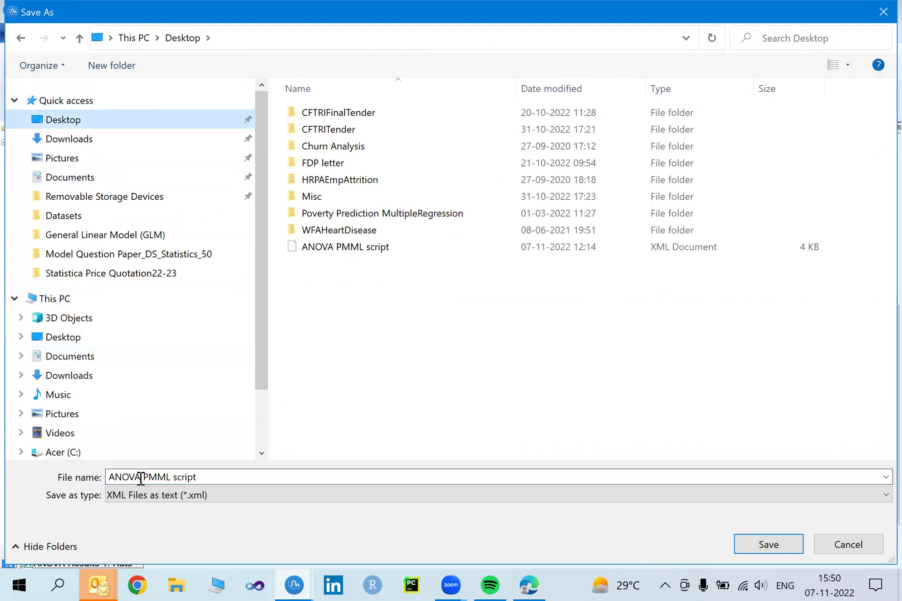
left_click(141, 477)
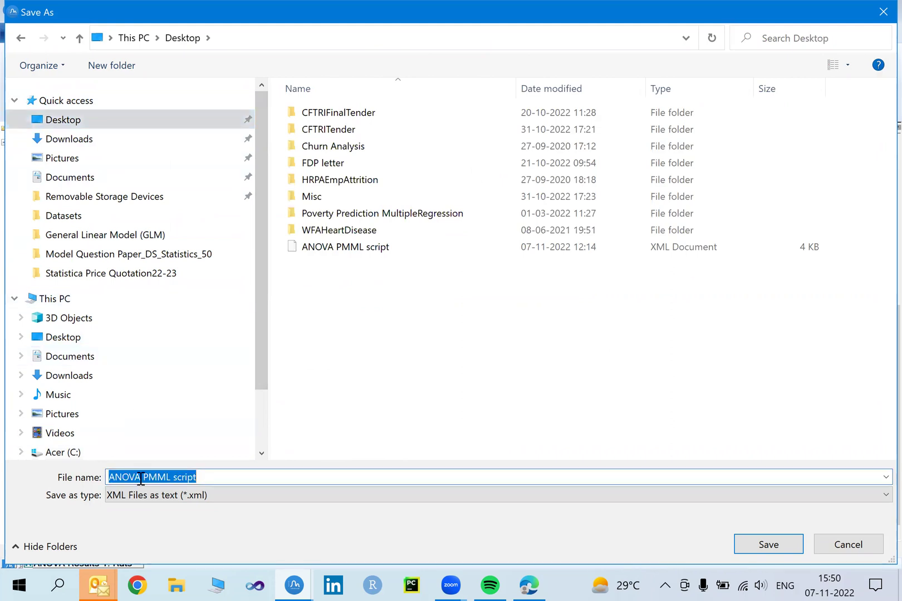
left_click(141, 478)
type("2")
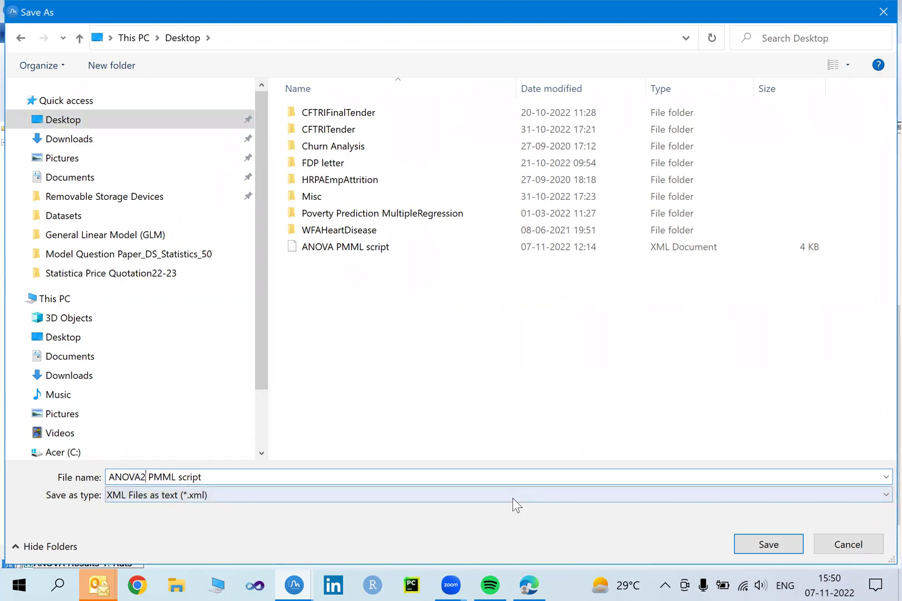
key("Return")
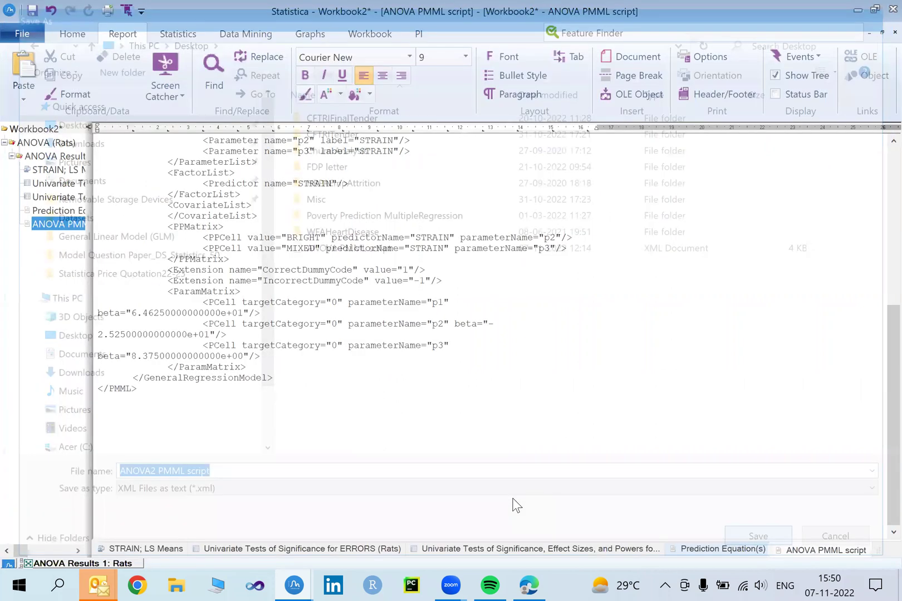
Step: Minimize the workbook and report windows and bring the Rats data spreadsheet back up maximized
left_click(870, 33)
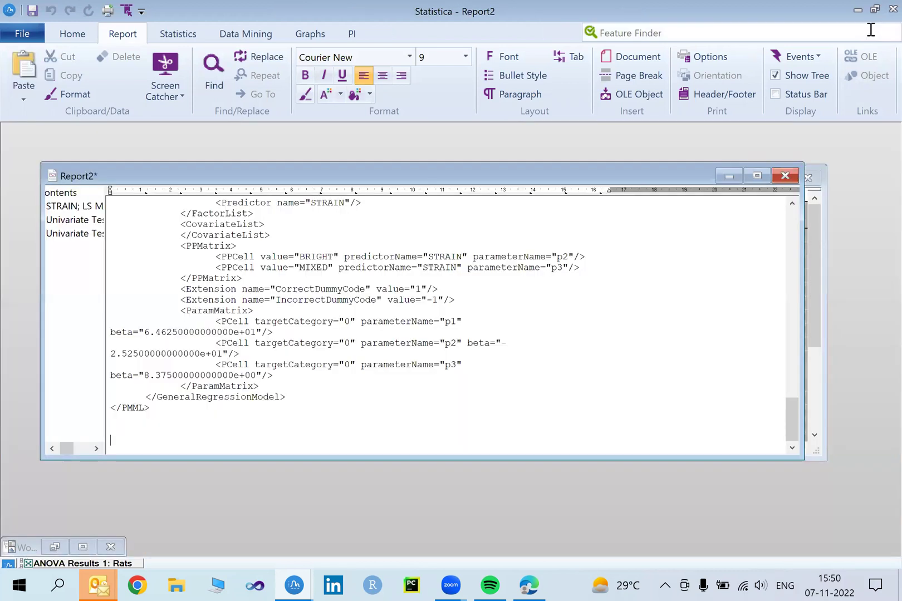
left_click(730, 176)
key("ctrl+Tab")
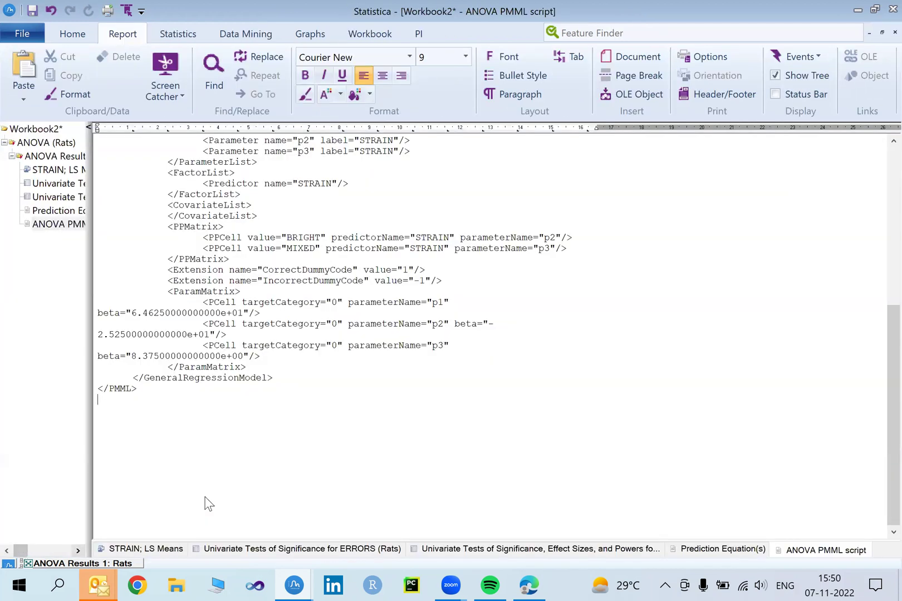
key("ctrl+Tab")
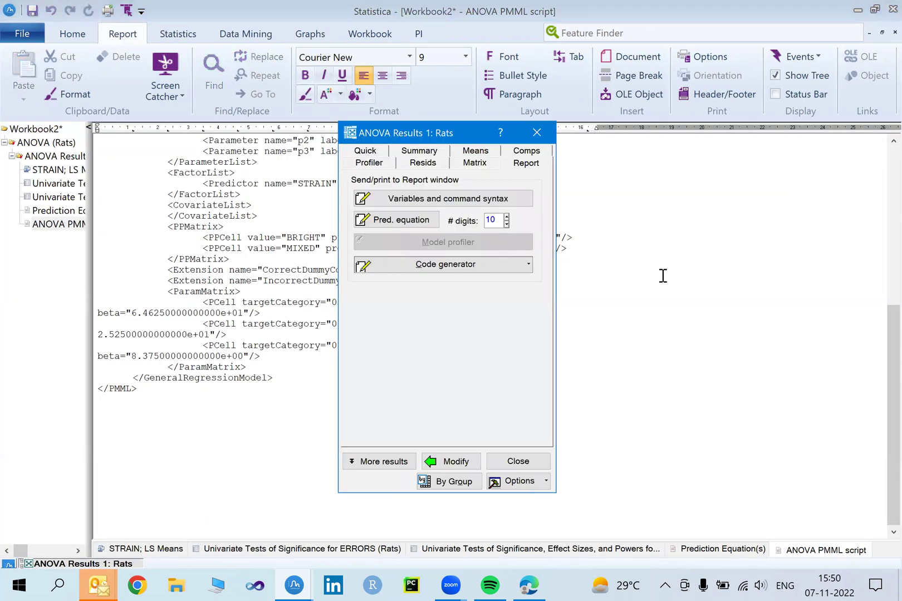
key("ctrl+Tab")
left_click(867, 35)
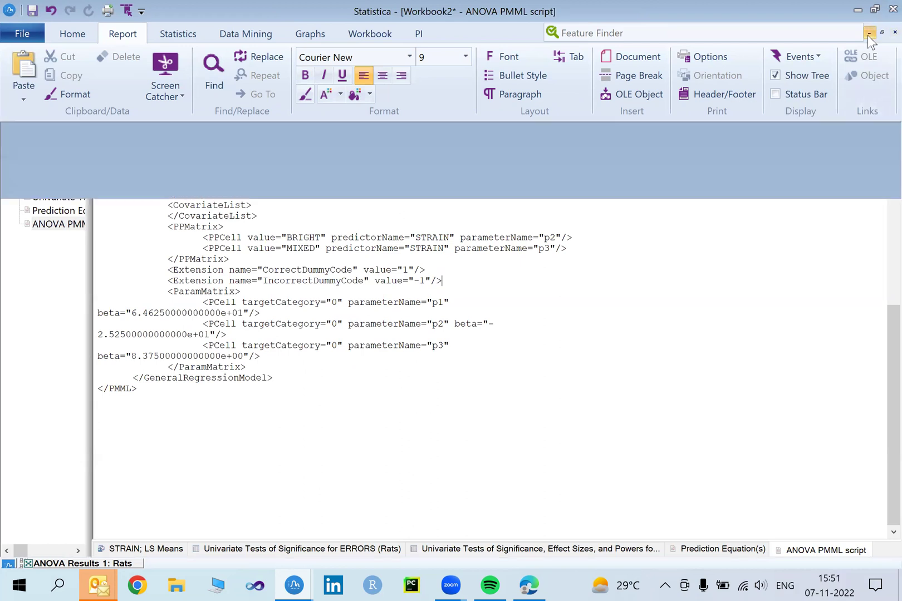
left_click(779, 178)
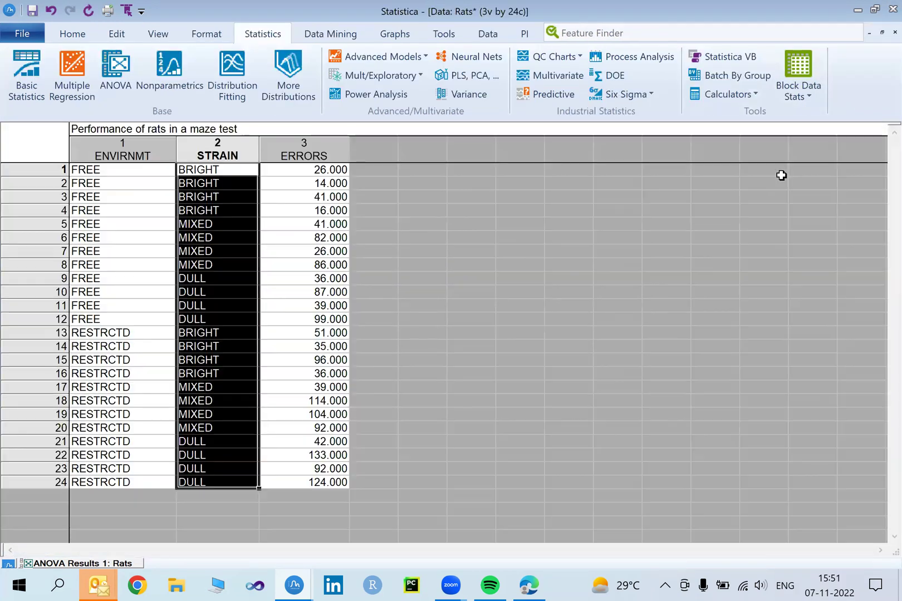
Step: Add 3 cases after case 24 in the Rats data spreadsheet
right_click(60, 482)
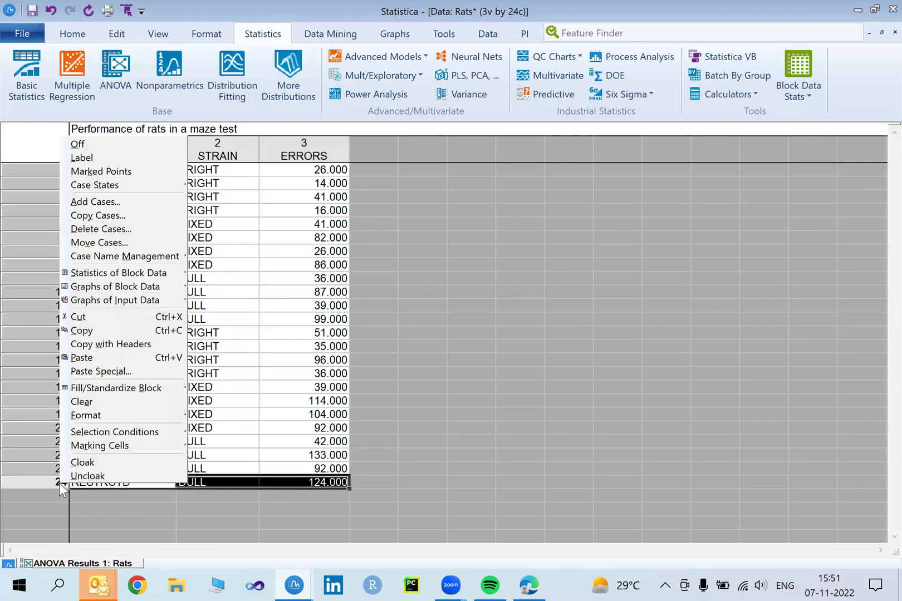
left_click(110, 207)
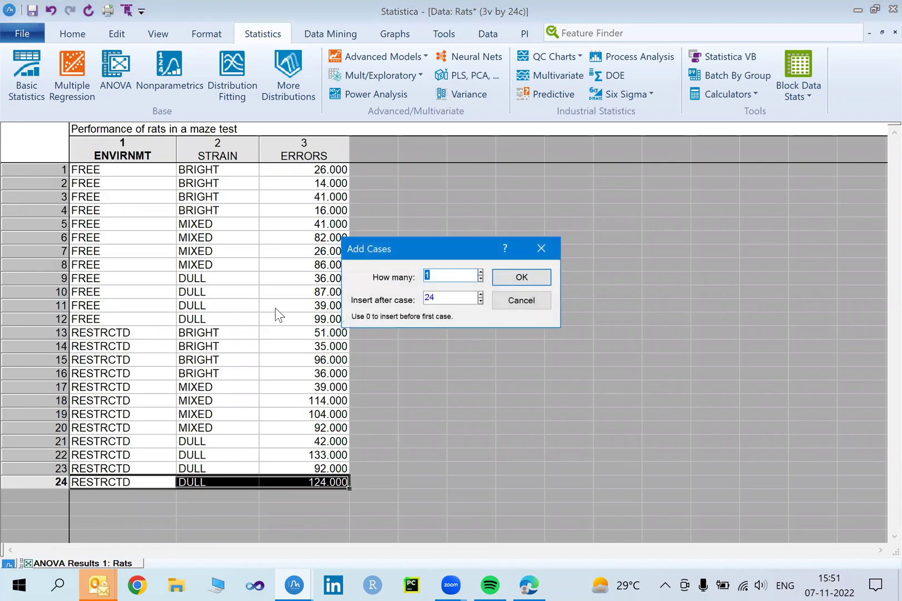
left_click(440, 275)
key("BackSpace")
type("3")
left_click(533, 276)
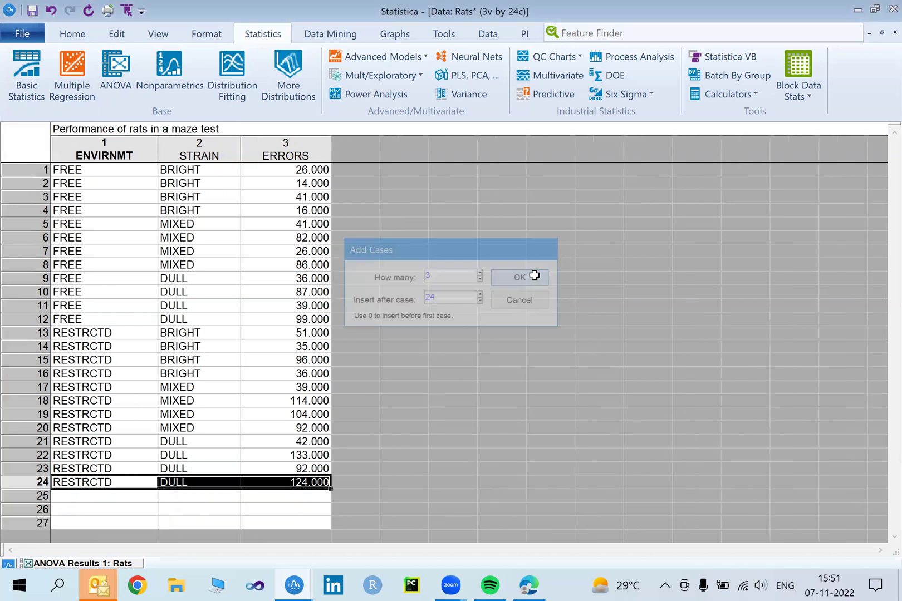
Step: Fill the STRAIN variable of cases 25, 26 and 27 with DULL, BRIGHT and BRIGHT
left_click(186, 497)
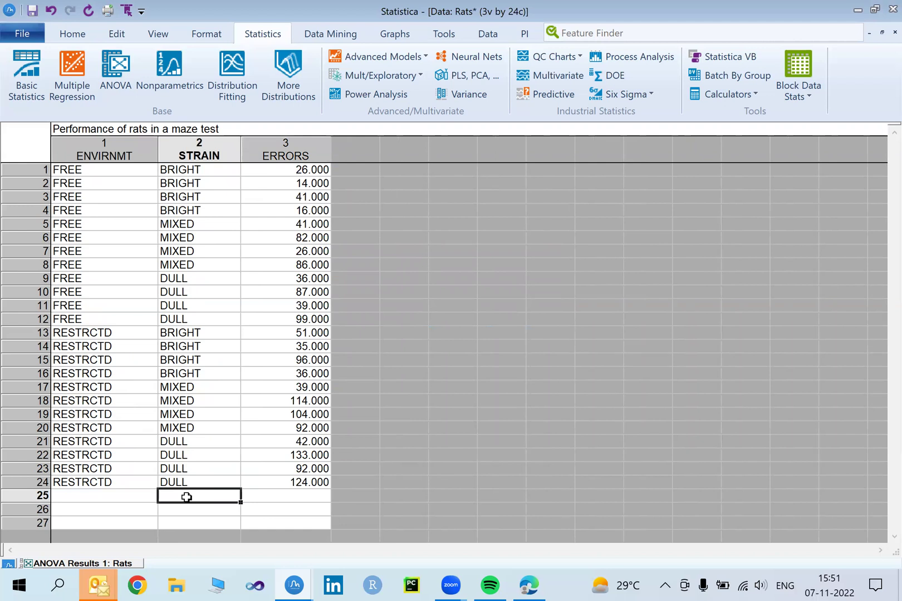
type("DUll")
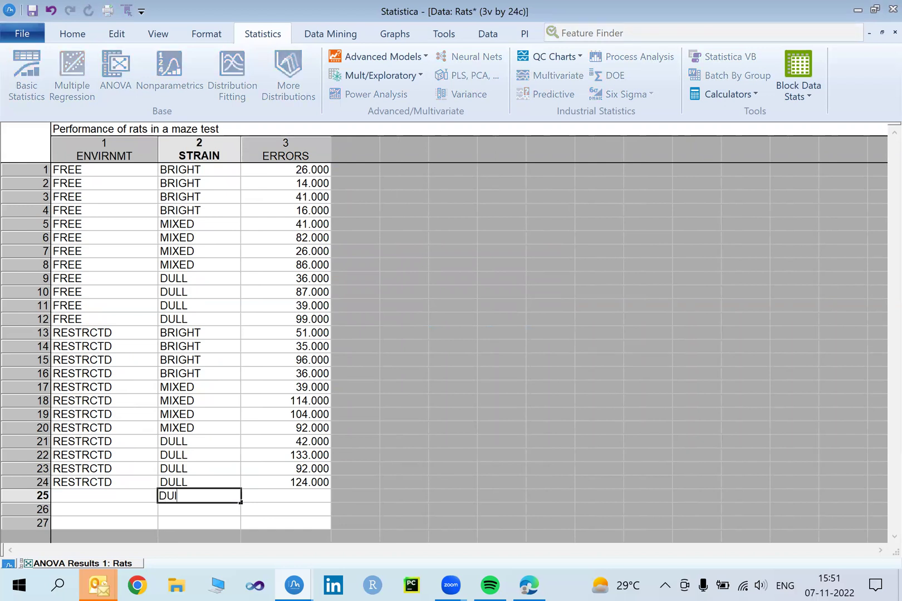
key("BackSpace")
key("BackSpace")
type("LL")
key("Return")
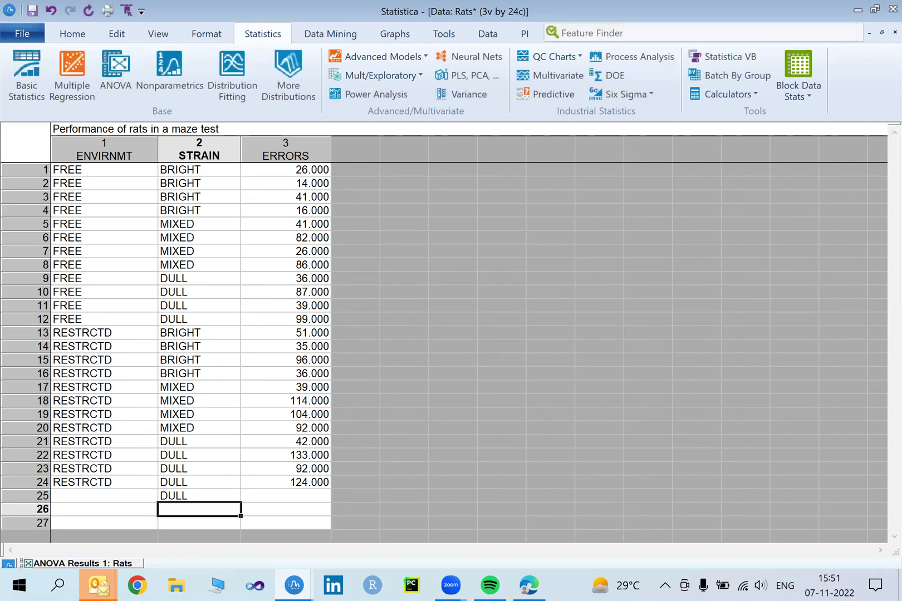
type("BRI")
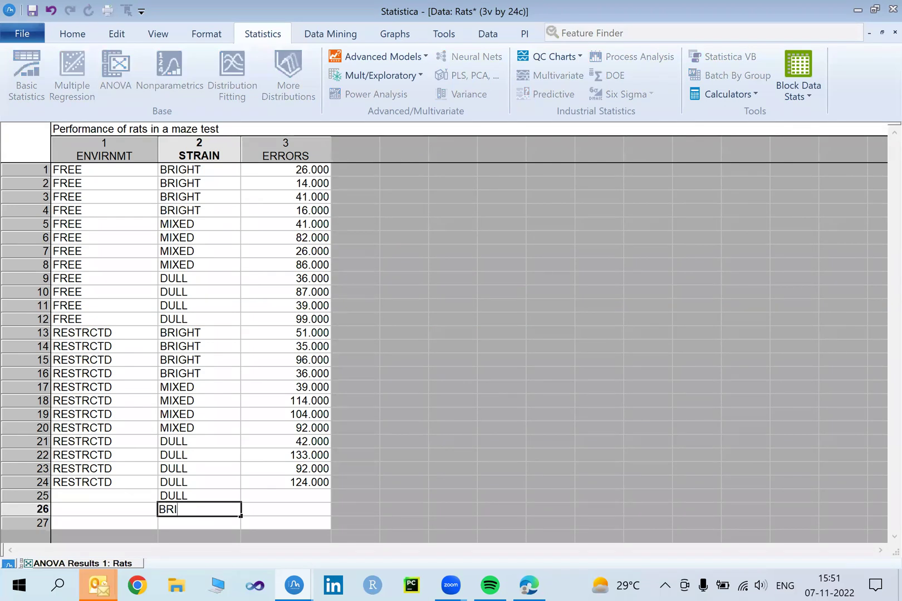
type("GHT")
key("Return")
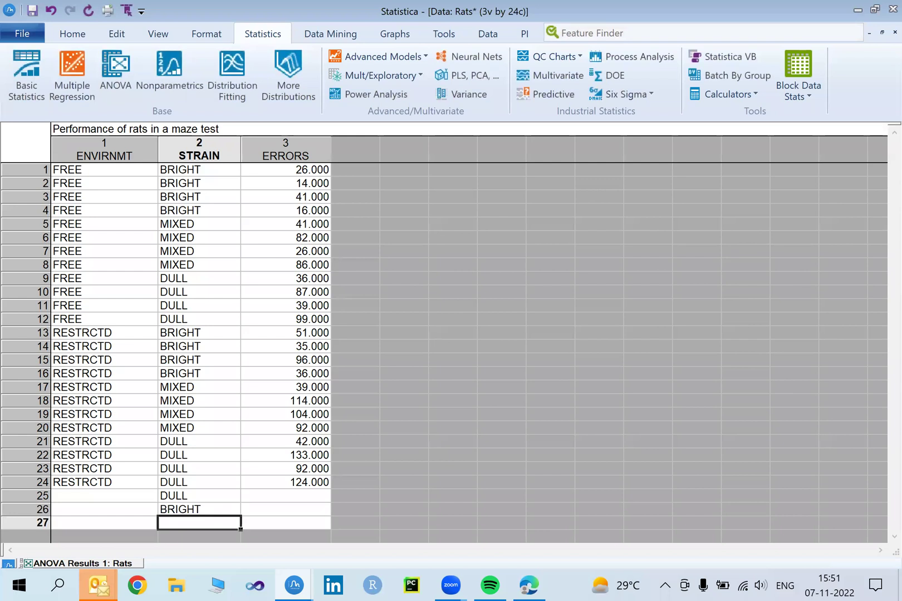
type("BRIGHT")
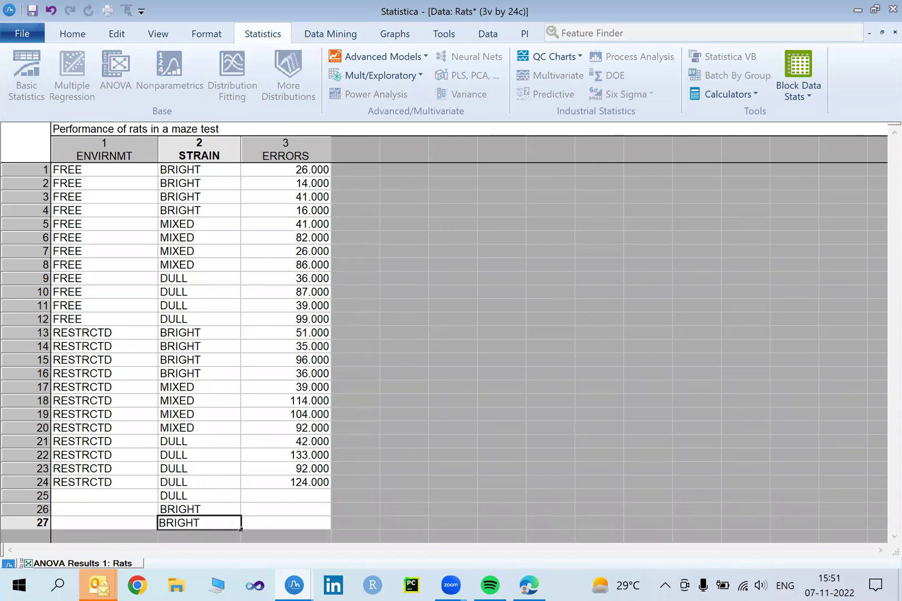
left_click(104, 508)
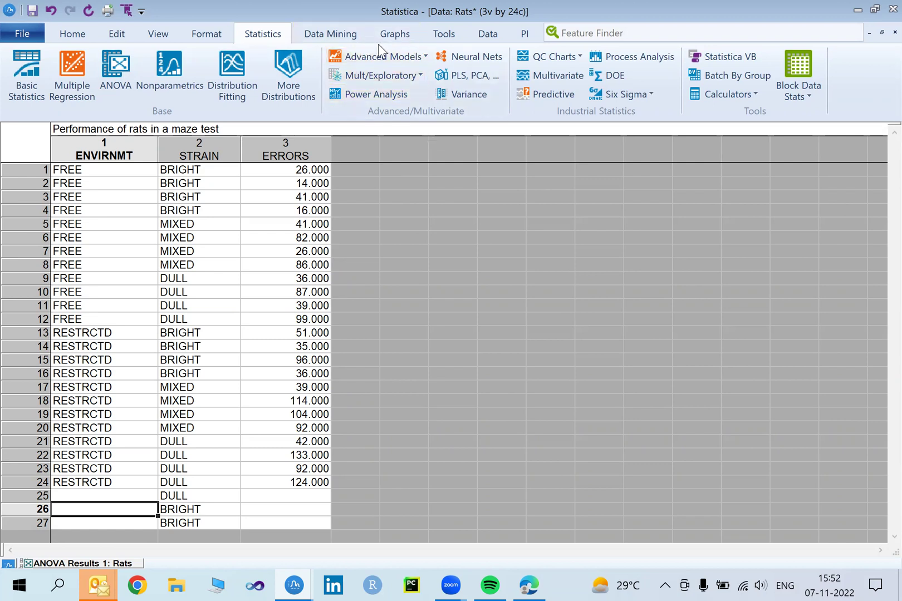
Step: Start Rapid Deployment on the Rats data with variable selection via PMML and load "ANOVA2 PMML script" from the Desktop
left_click(338, 37)
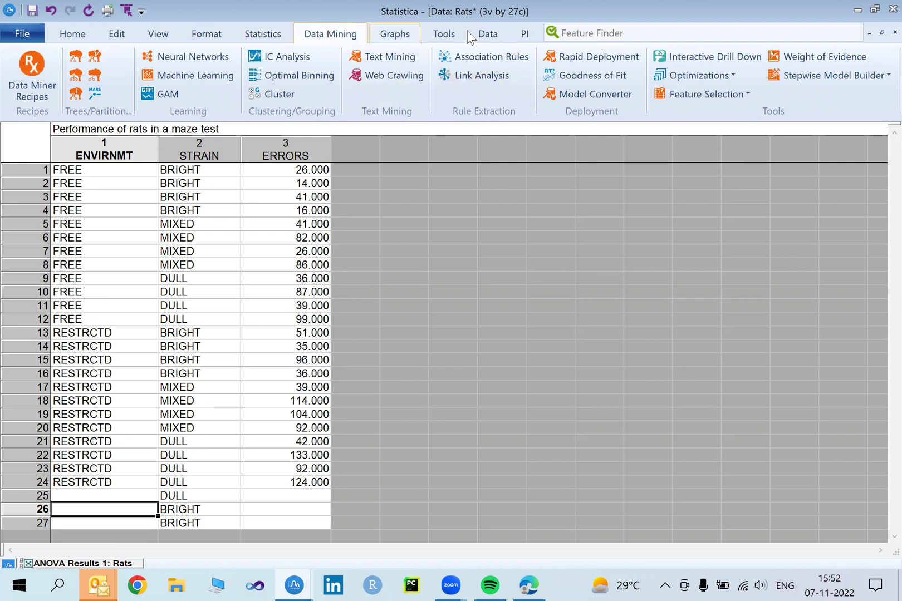
left_click(580, 57)
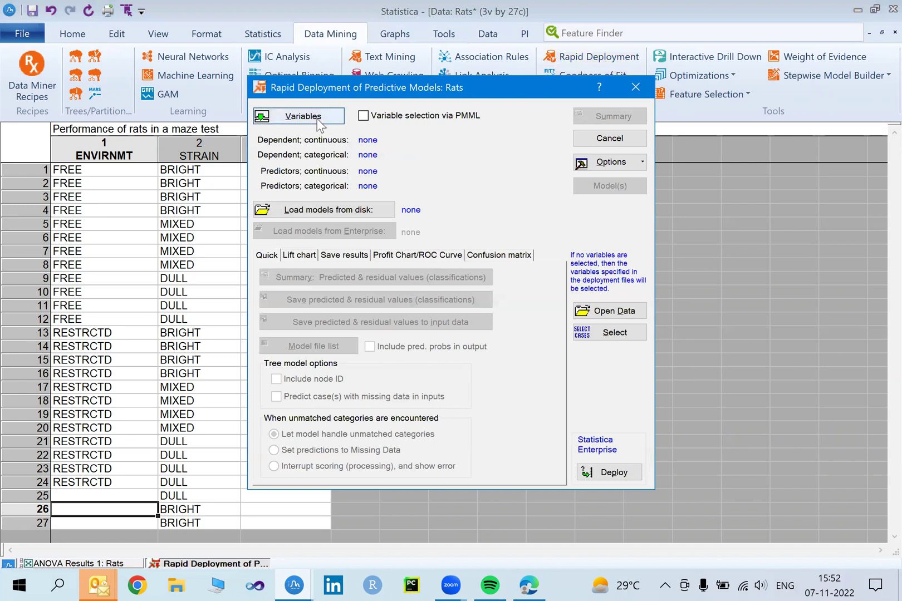
left_click(362, 118)
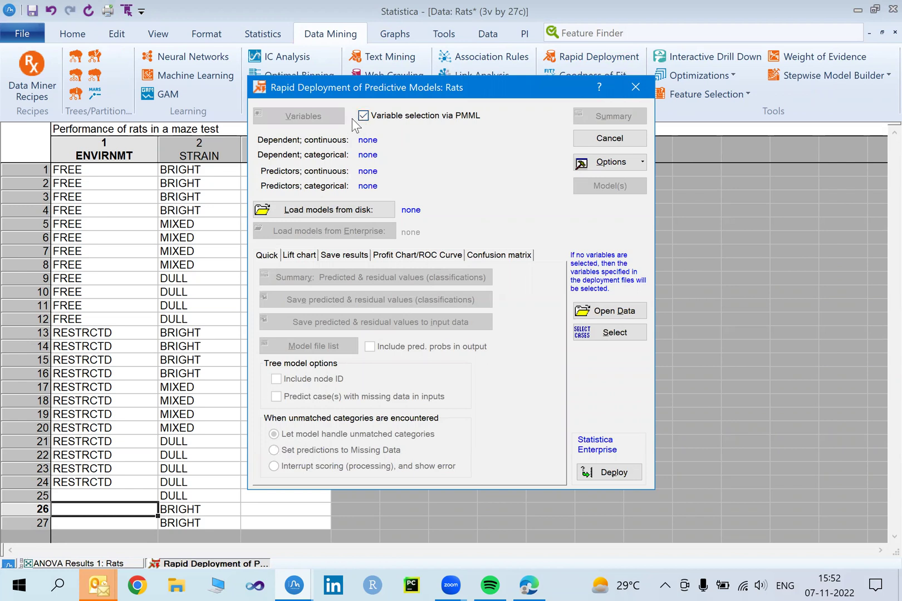
left_click(353, 211)
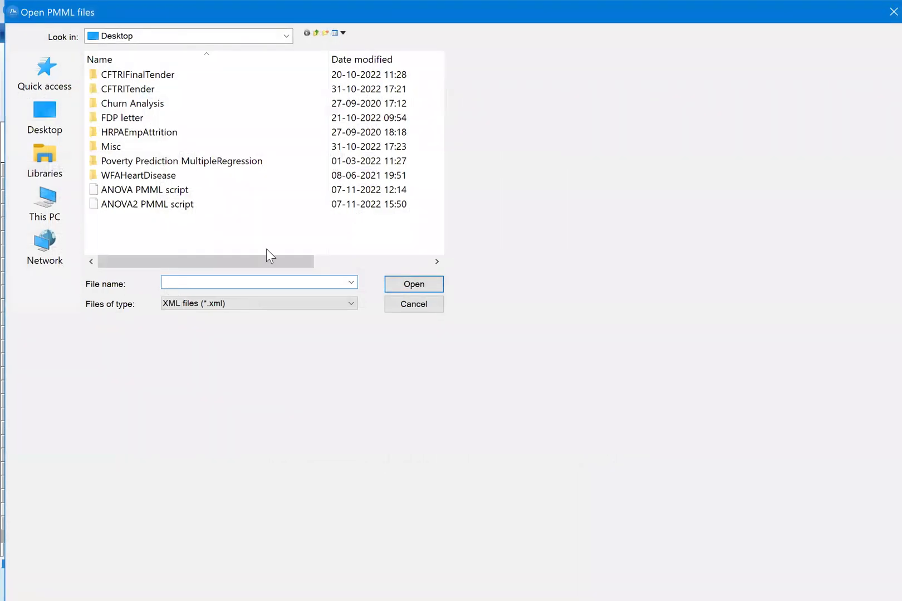
left_click(131, 205)
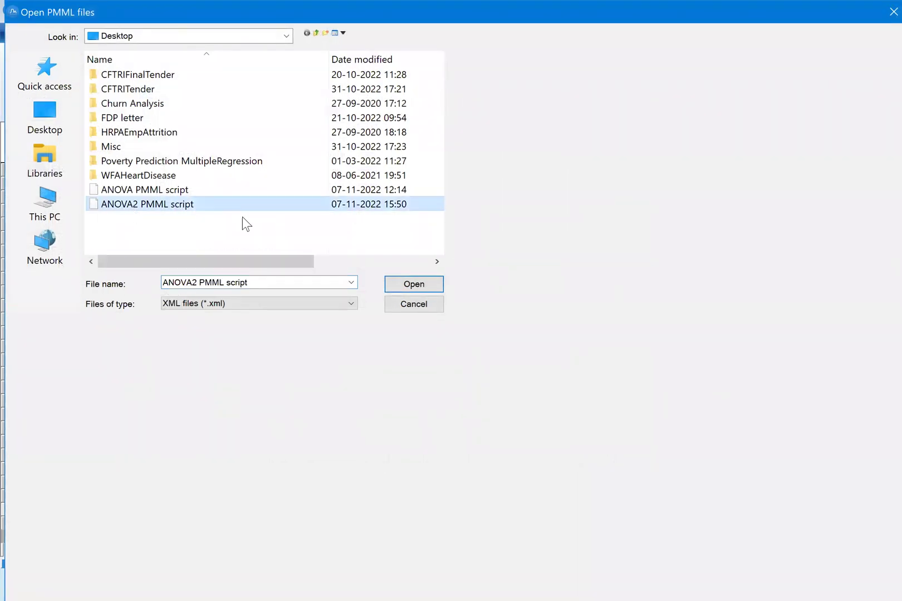
left_click(424, 284)
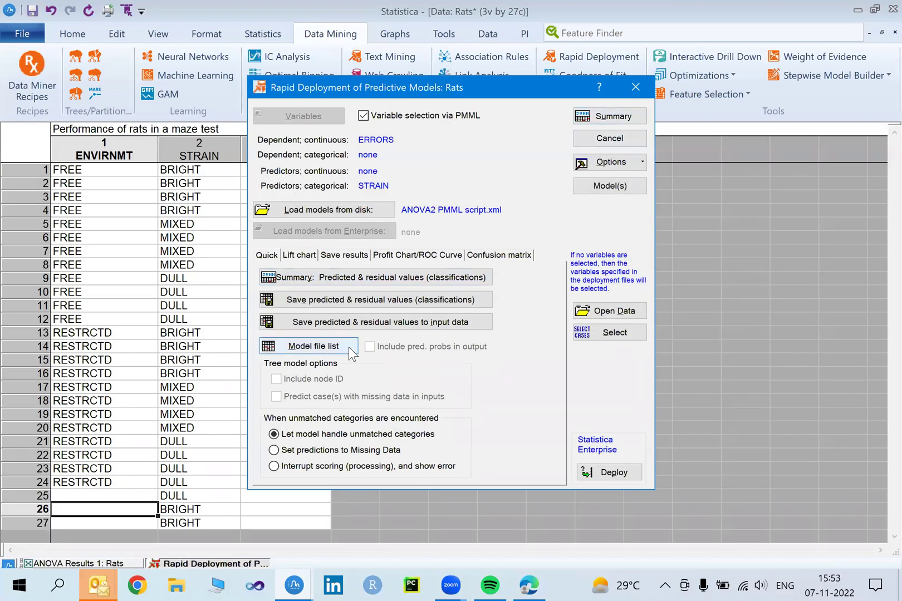
Step: Produce the summary of predicted and residual values and examine the deployment table down to the predictions for cases 25–27
left_click(365, 279)
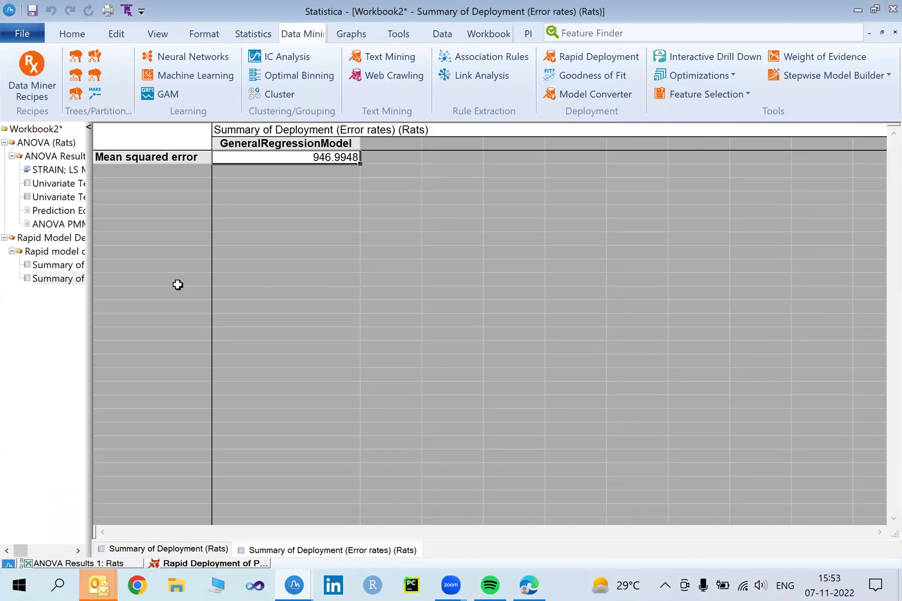
left_click(77, 265)
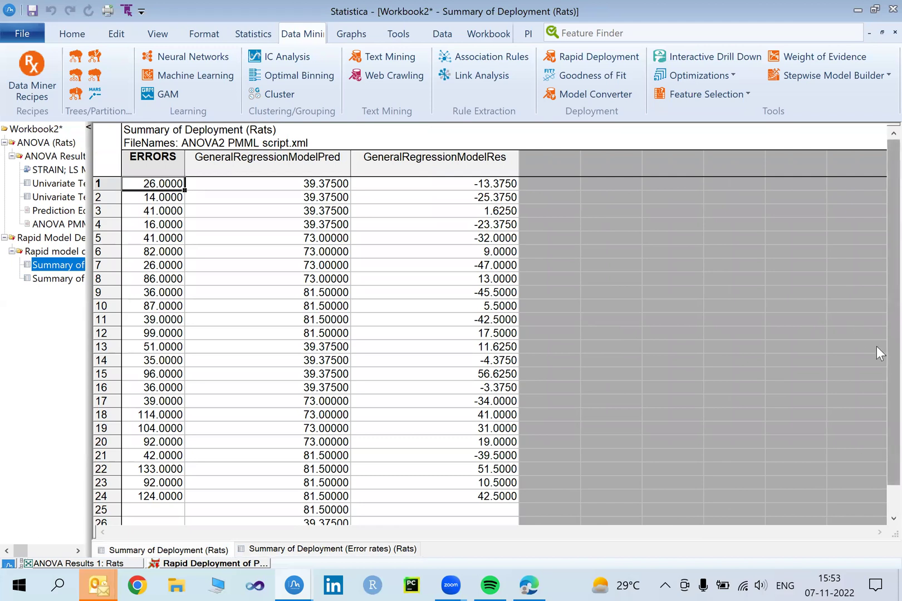
scroll(876, 356, "down", 2)
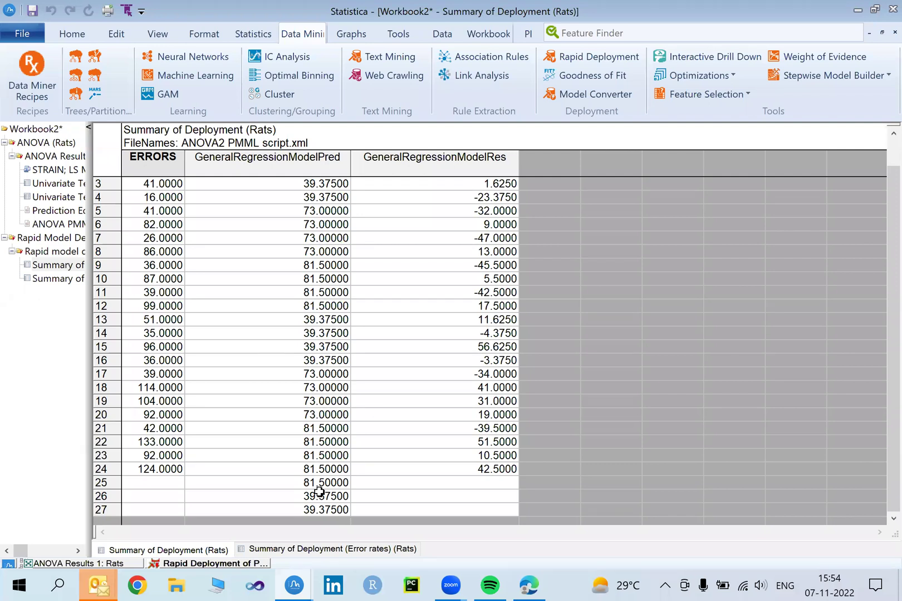
Step: Close the Rapid Deployment analysis, minimize the workbook and maximize the Rats data spreadsheet again
left_click(238, 566)
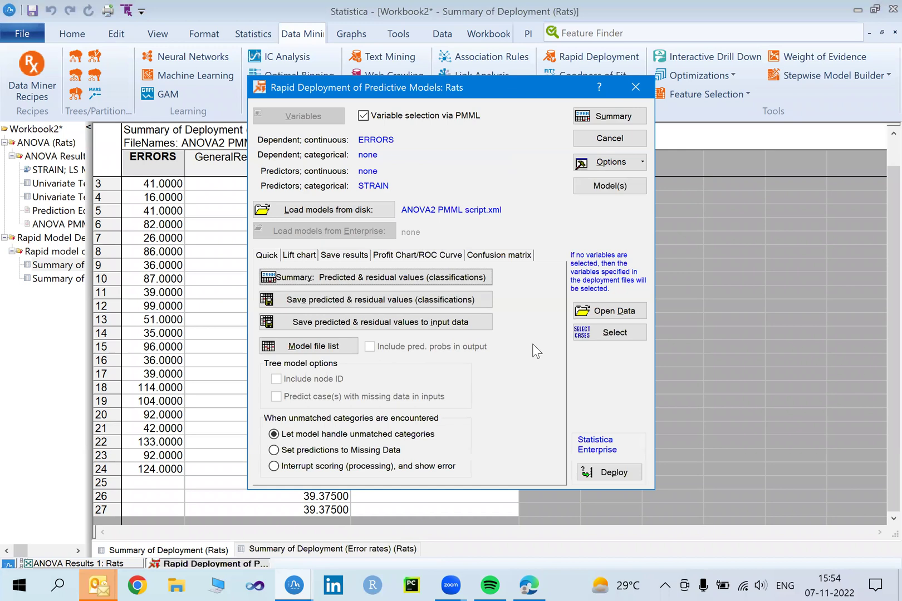
left_click(637, 138)
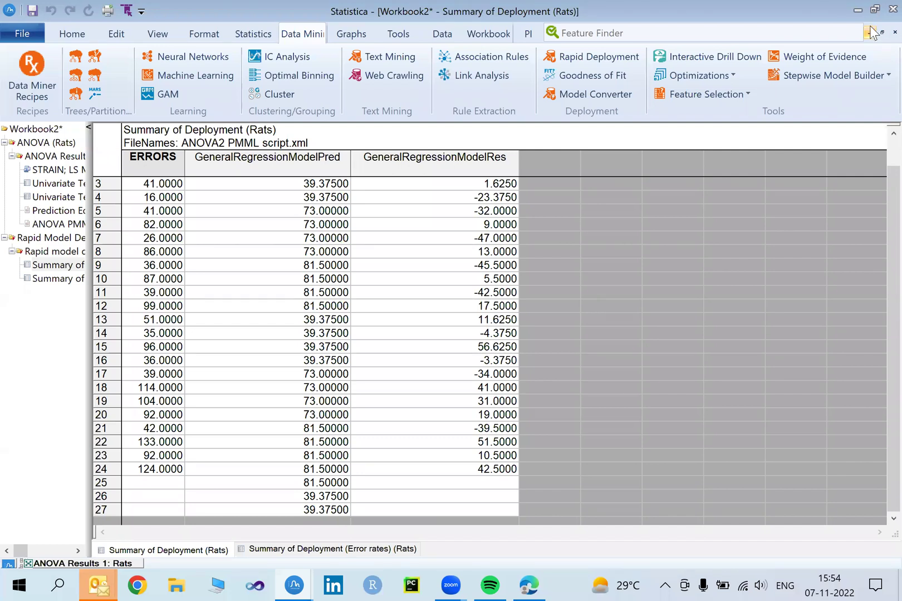
left_click(870, 33)
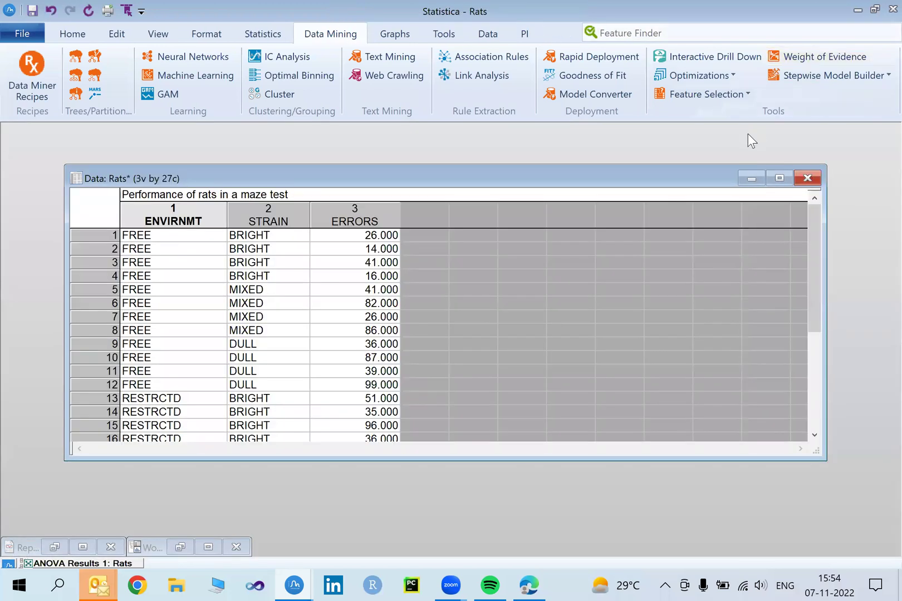
left_click(779, 178)
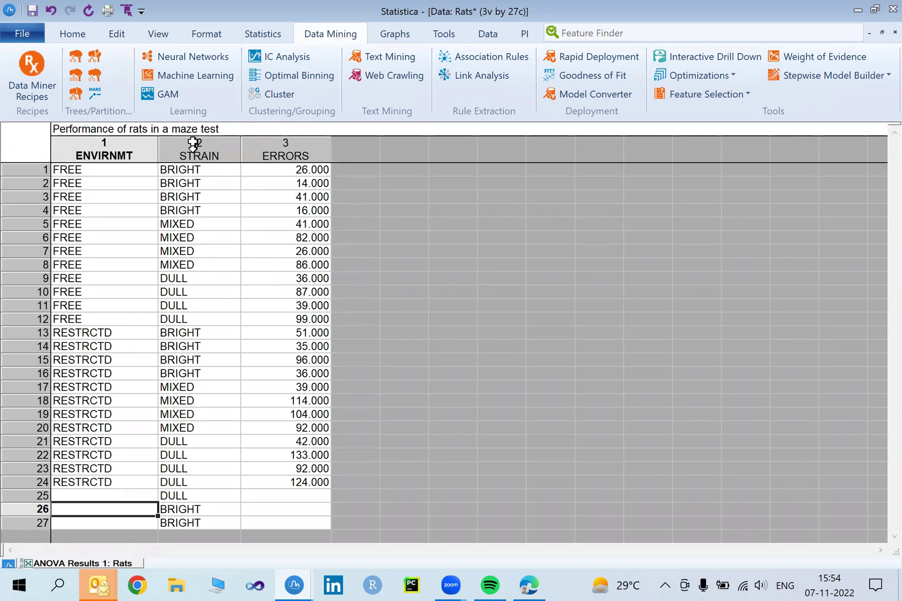
Step: Examine the text labels of the STRAIN variable and their numeric codes, leaving the labels unedited
double_click(196, 148)
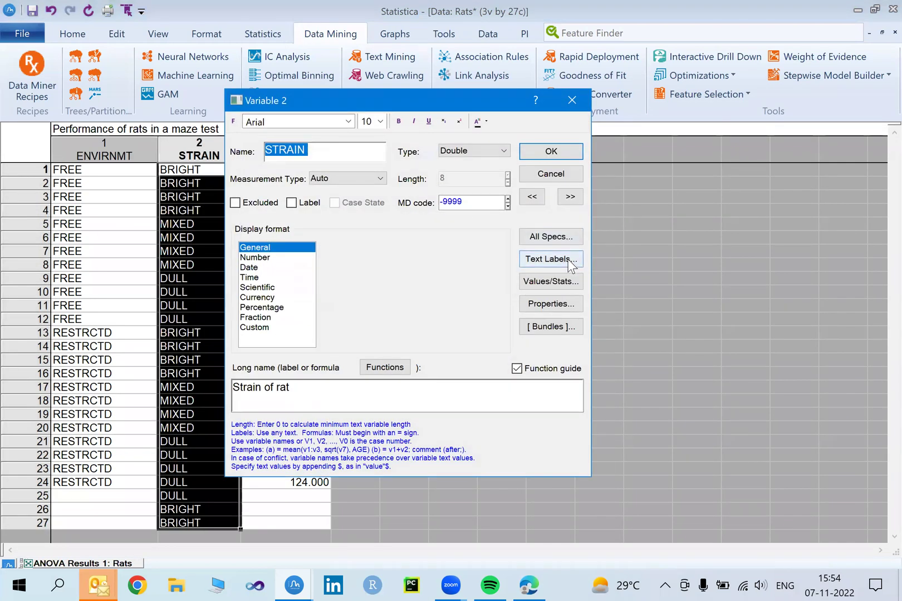
left_click(569, 261)
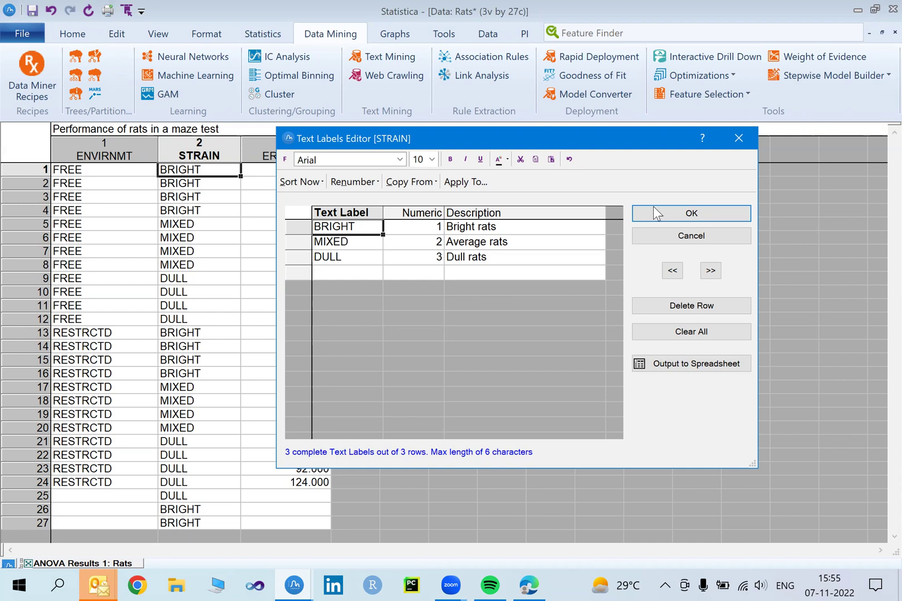
left_click_drag(550, 144, 655, 211)
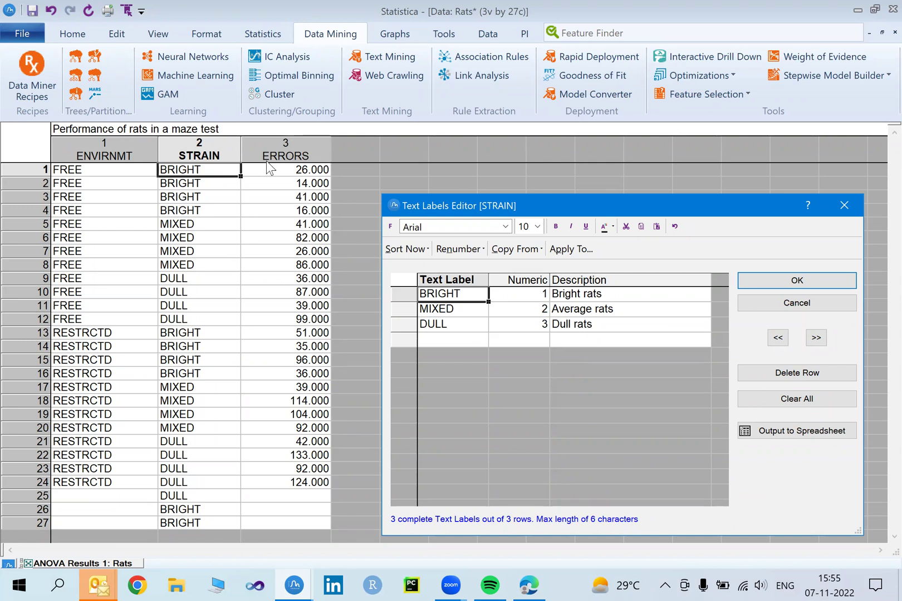
left_click(415, 227)
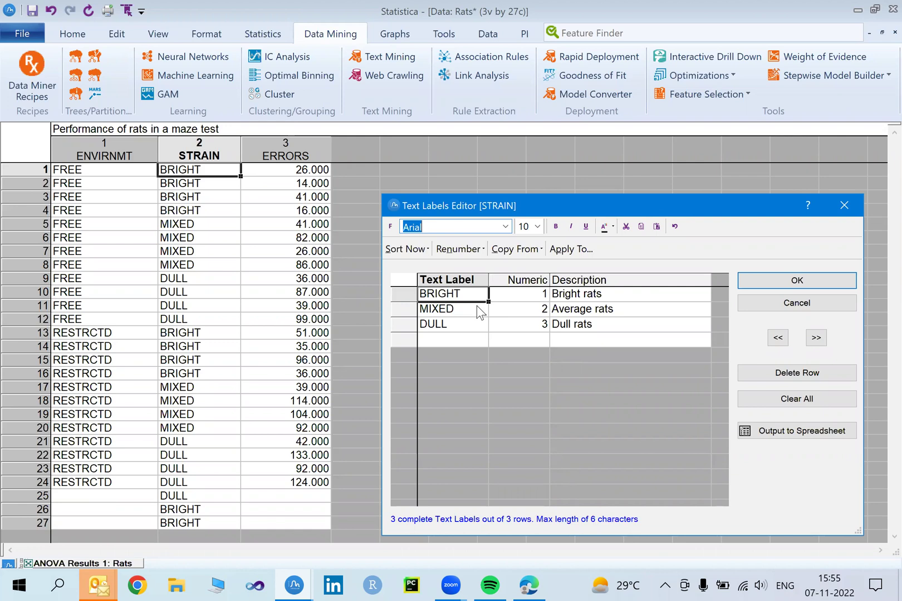
left_click(796, 305)
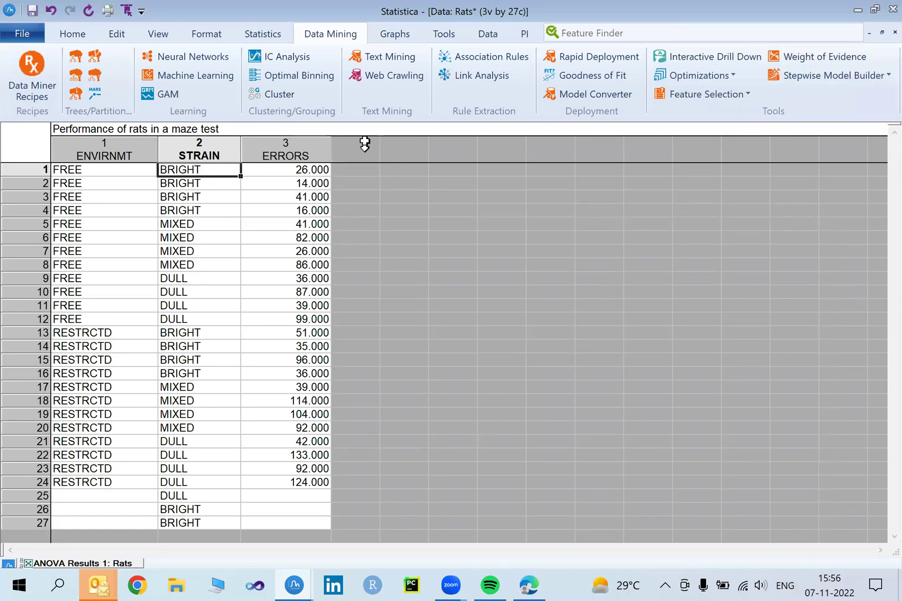
Step: Start a new ANOVA on the Rats data as a Main effects ANOVA with the quick specs dialog
left_click(275, 38)
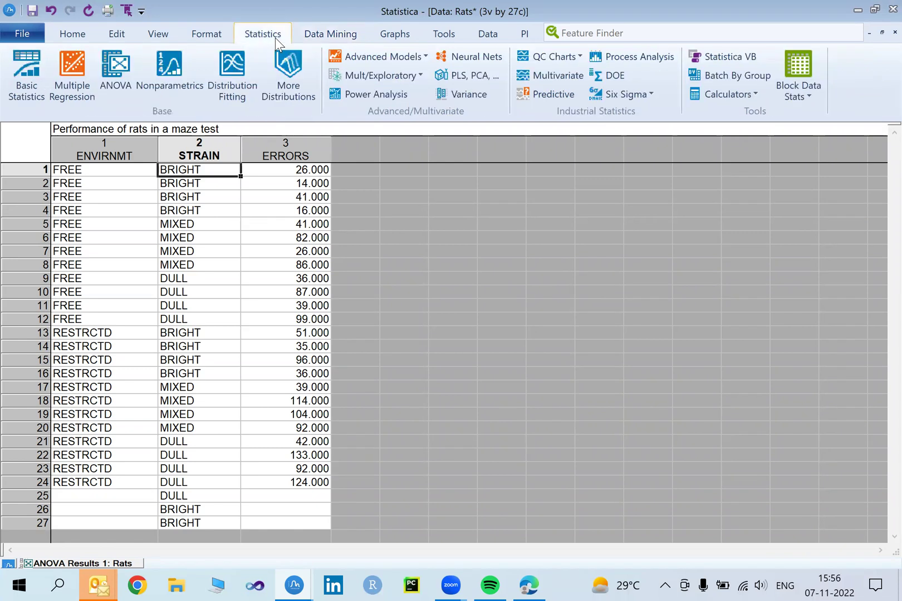
left_click(126, 65)
left_click(546, 289)
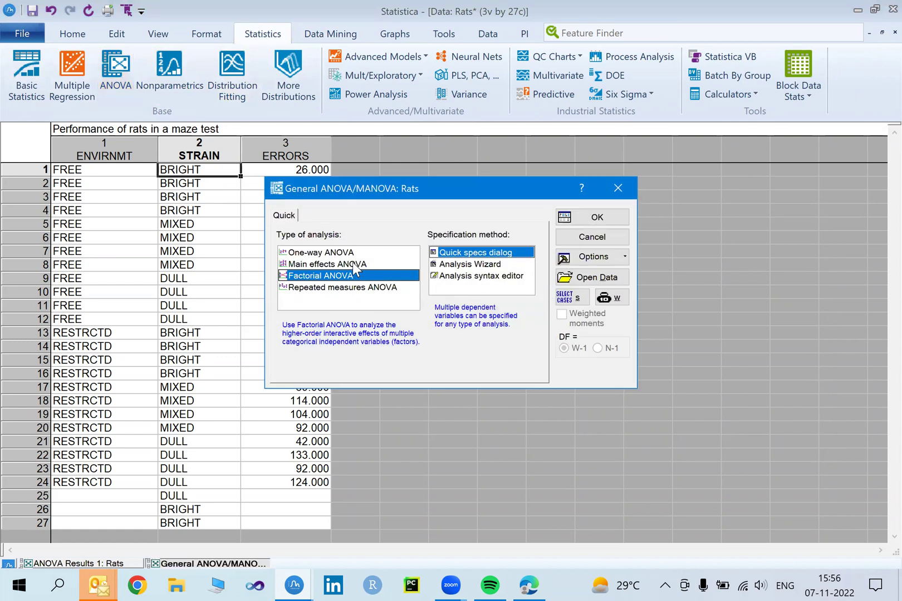
left_click(355, 264)
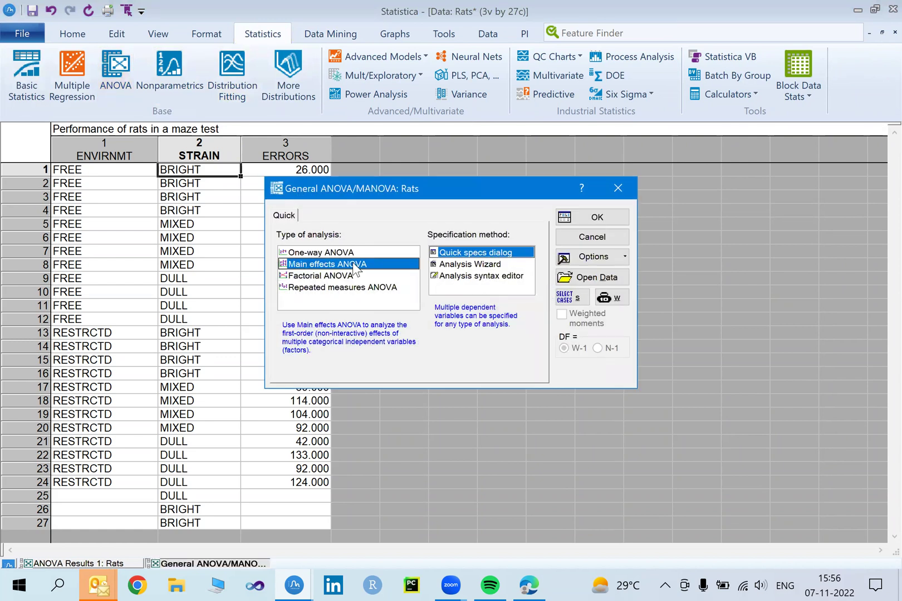
left_click(606, 219)
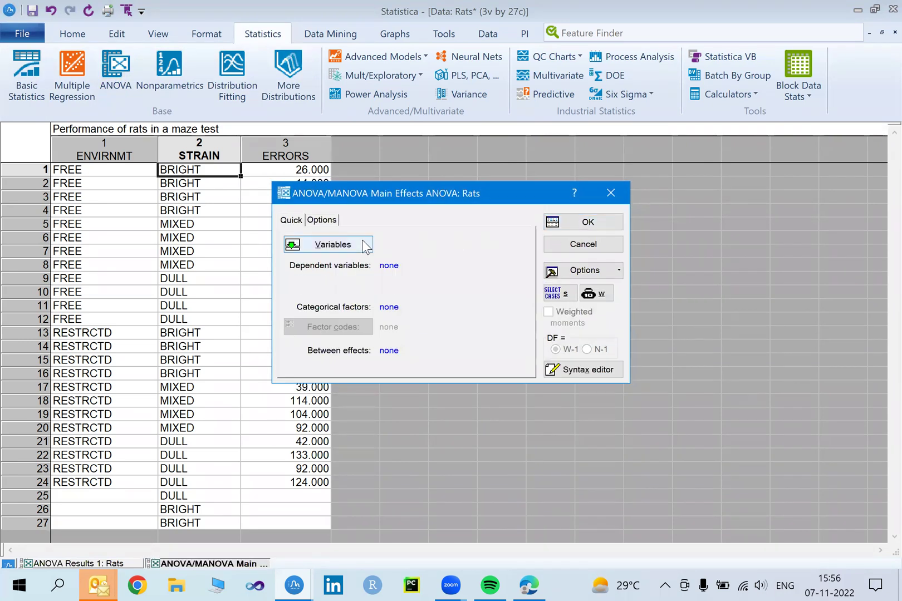
Step: Run the main effects ANOVA with ERRORS as dependent variable and ENVIRNMT and STRAIN as categorical factors
left_click(364, 245)
double_click(299, 201)
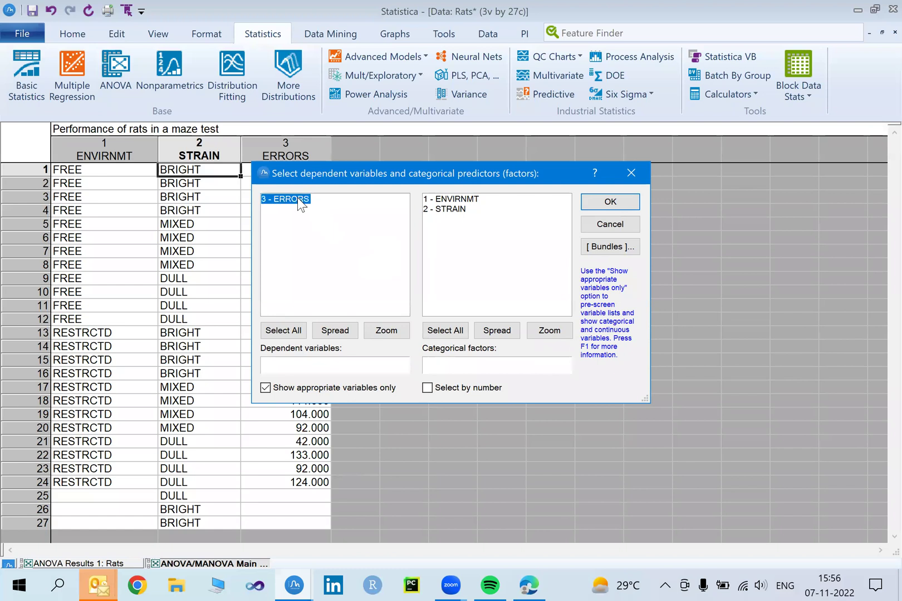
left_click_drag(465, 199, 464, 219)
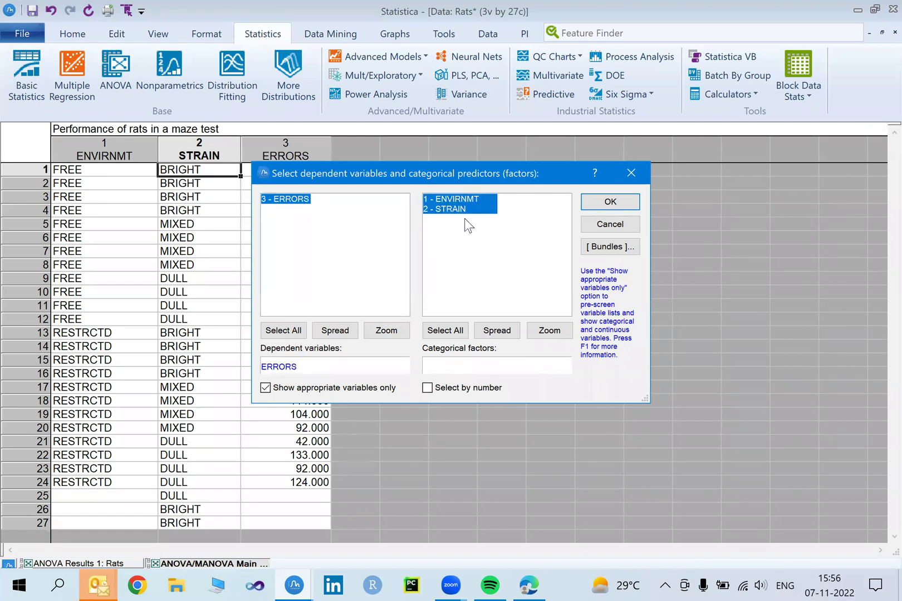
left_click(618, 203)
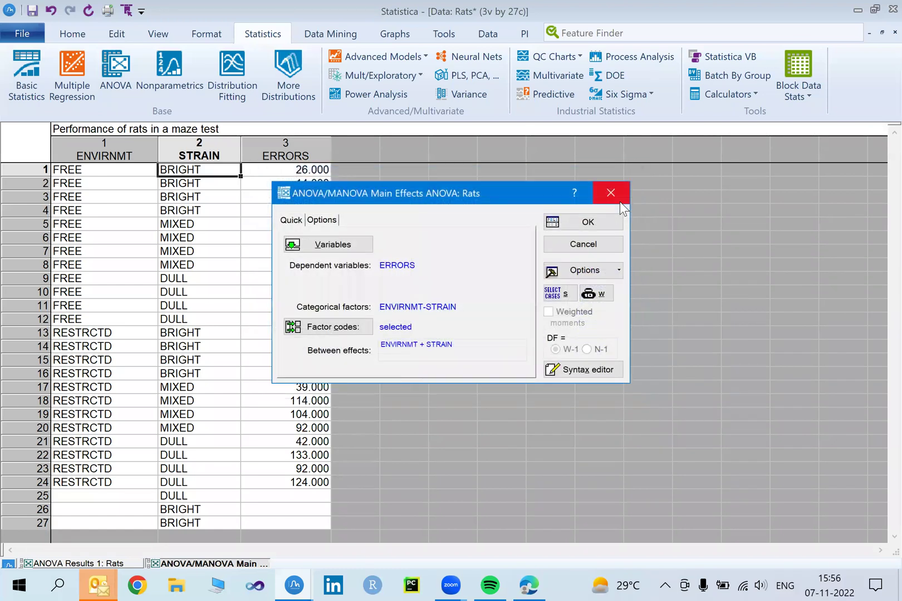
left_click(321, 221)
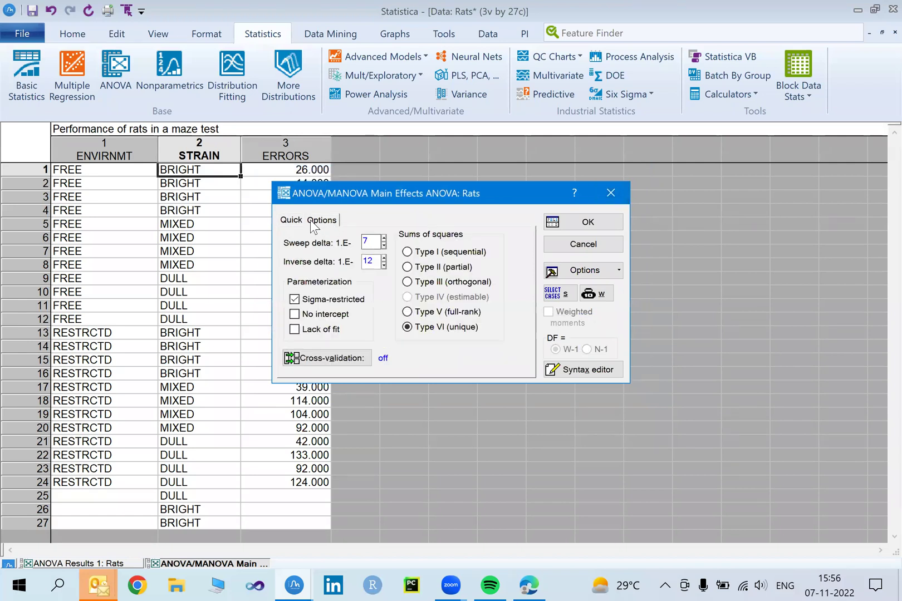
left_click(291, 220)
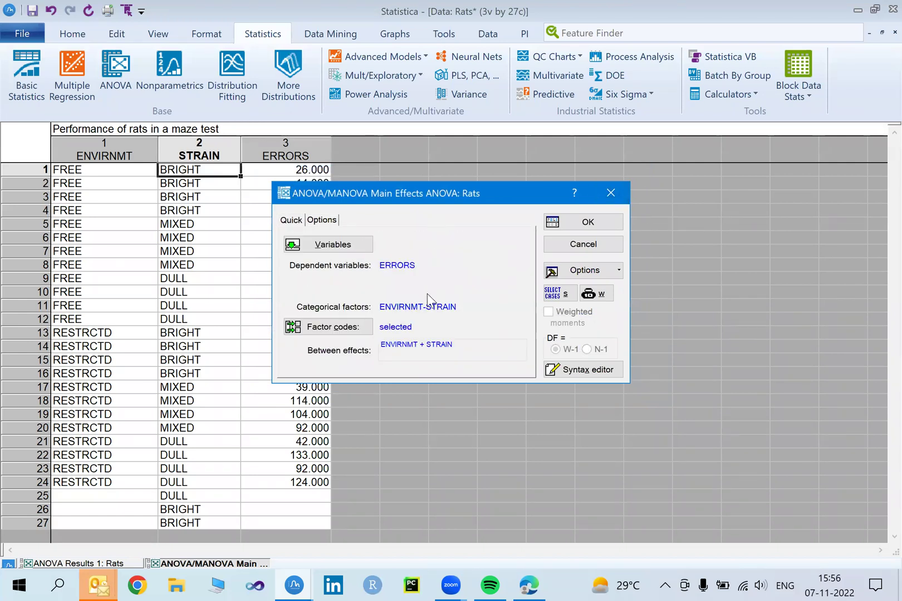
left_click(595, 221)
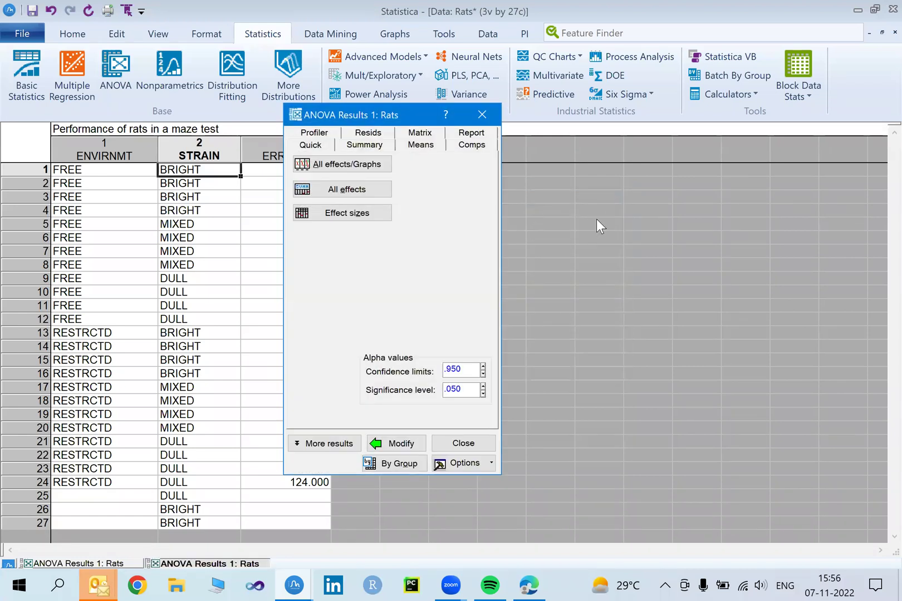
Step: Produce the all-effects table of univariate significance tests for ERRORS and bring up the summary result options
left_click(357, 189)
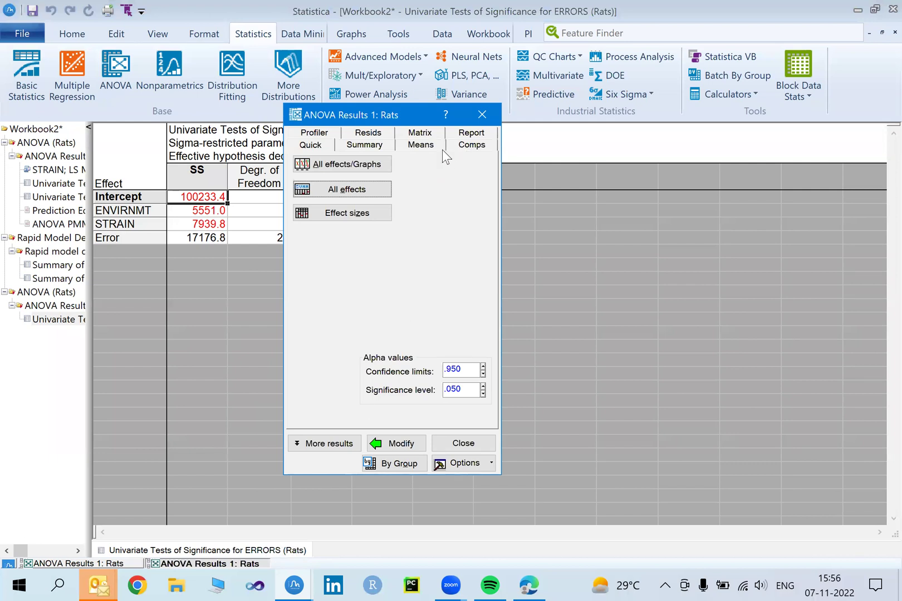
left_click(365, 145)
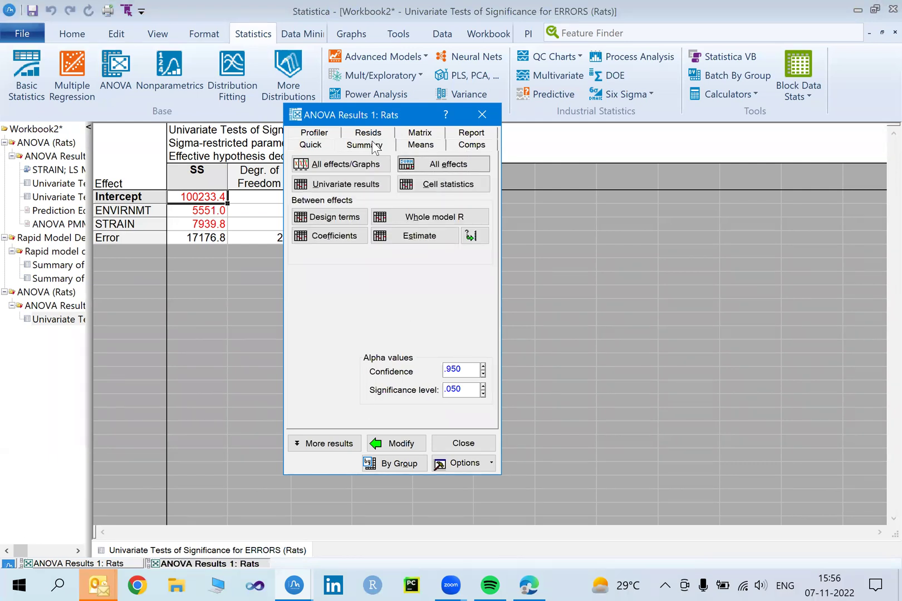
left_click(304, 145)
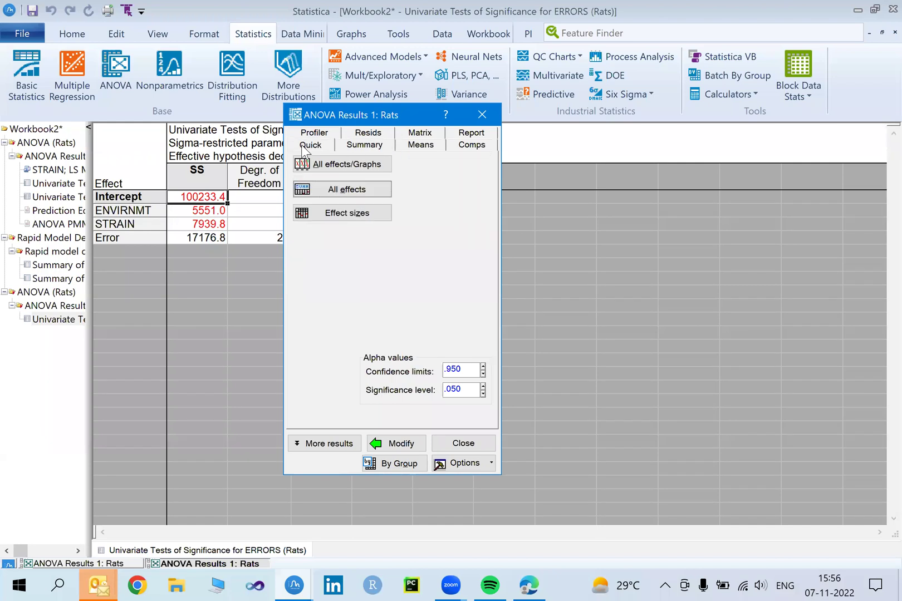
left_click(363, 146)
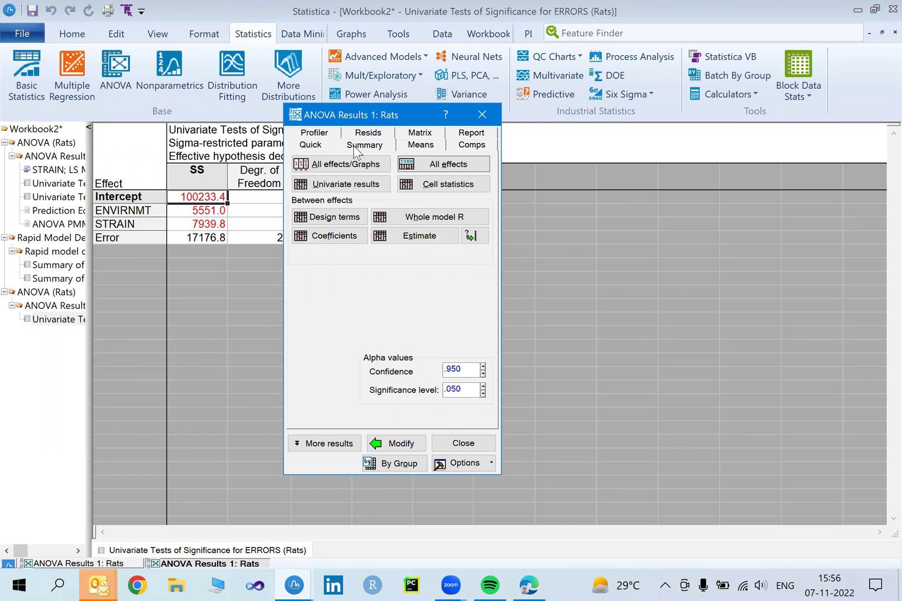
Step: Produce the whole model R table testing model against residual sums of squares, and return to the ANOVA results
left_click(410, 217)
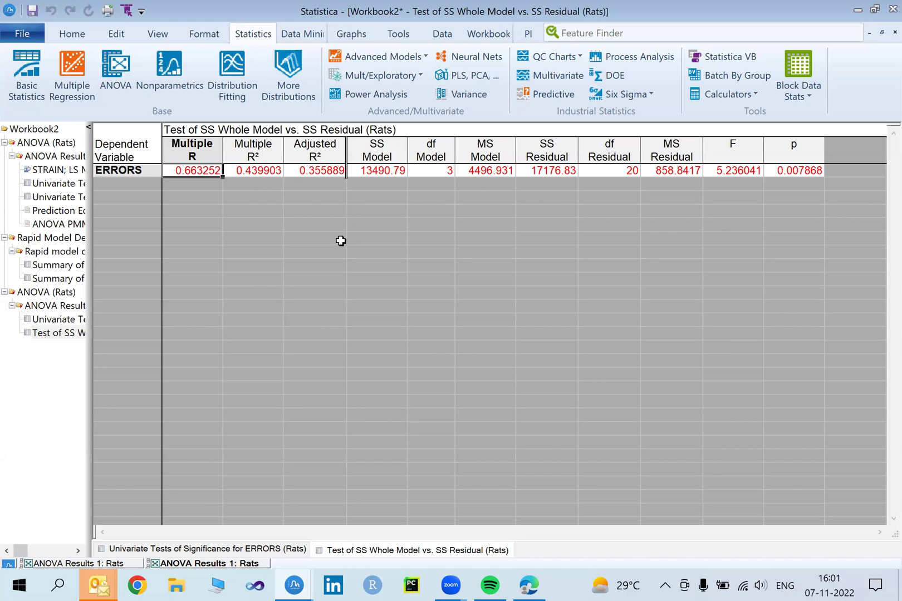
left_click(872, 35)
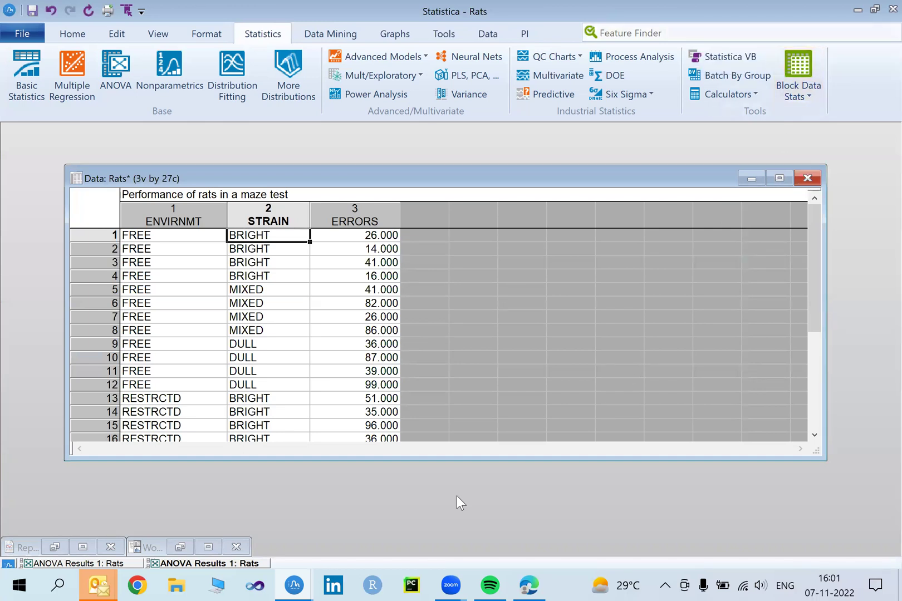
left_click(192, 563)
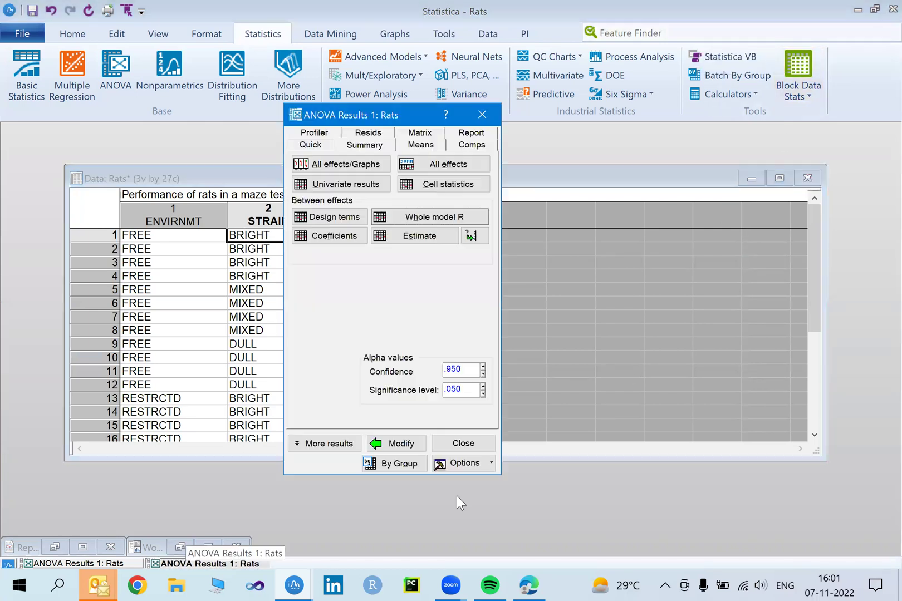
left_click(429, 216)
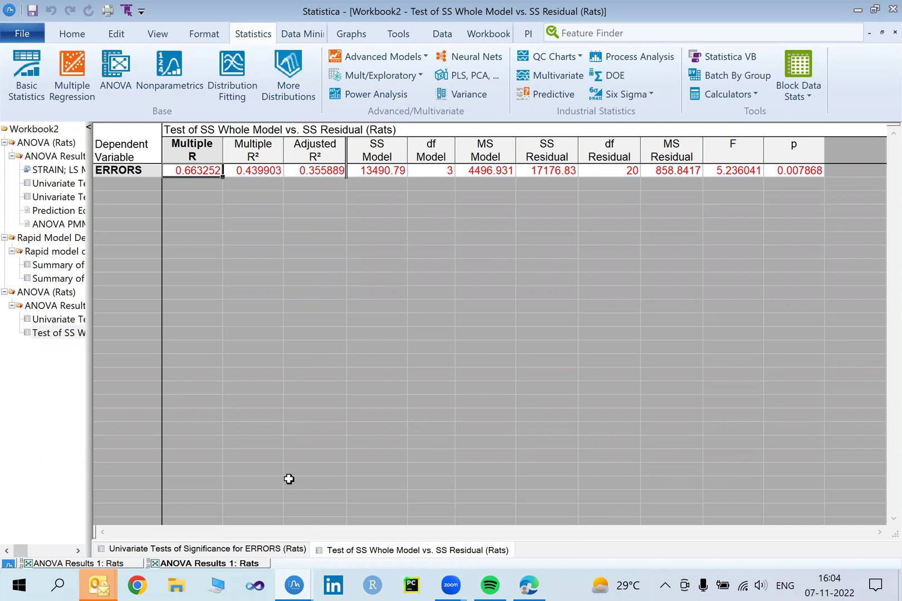
key("ctrl+r")
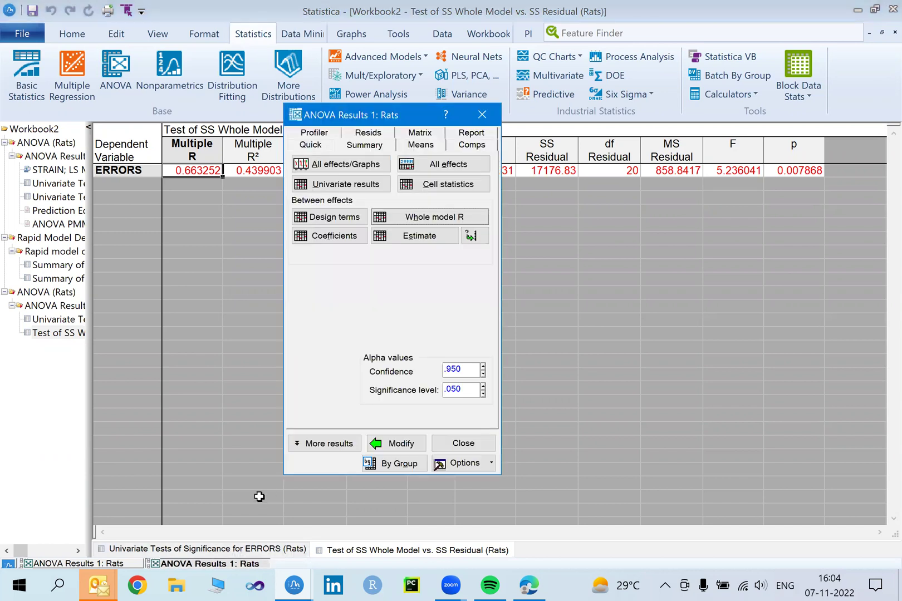
Step: Produce the coefficients table of parameter estimates for ERRORS and view the result options for means
left_click(344, 237)
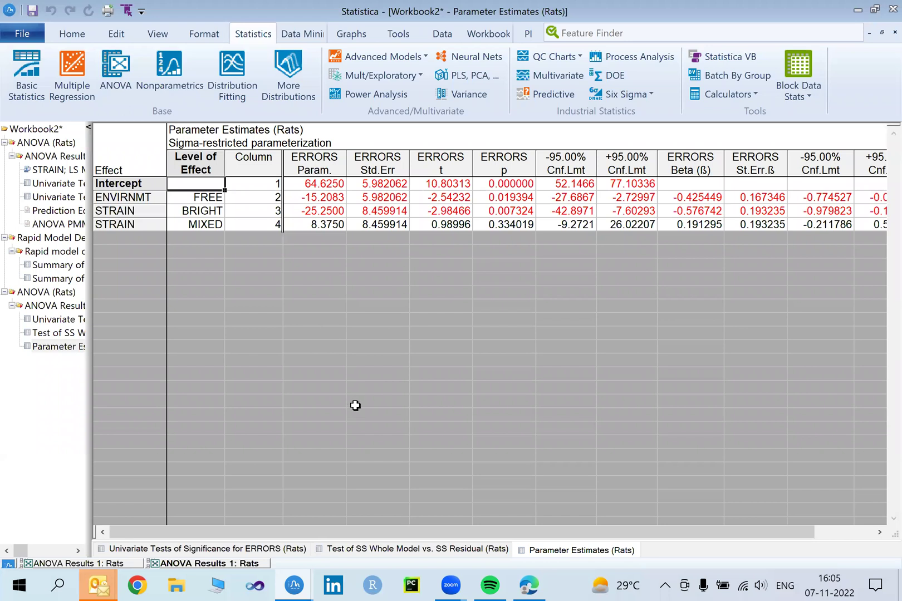
key("ctrl+r")
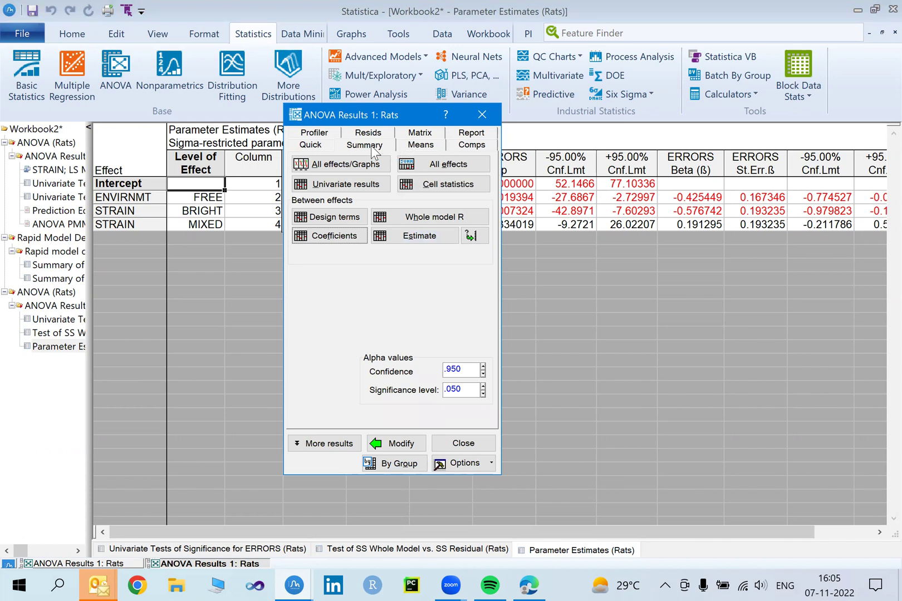
left_click(421, 146)
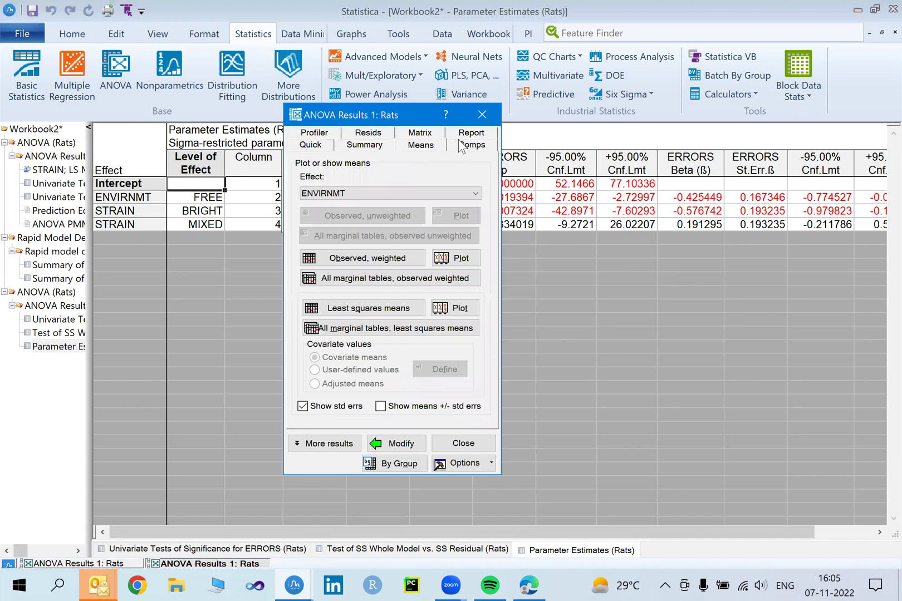
Step: Close the main effects ANOVA analysis and close Workbook2 without saving its changes
left_click(482, 115)
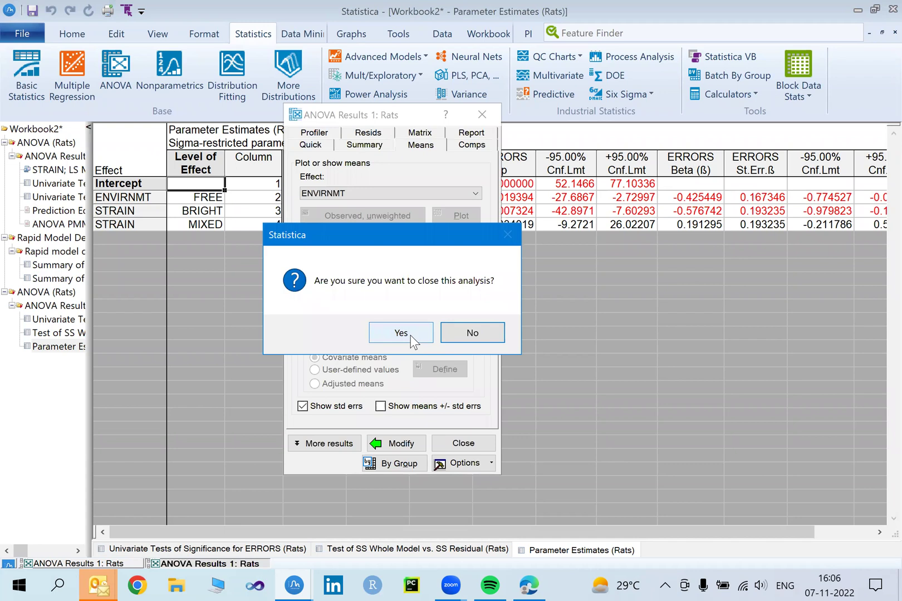
left_click(410, 334)
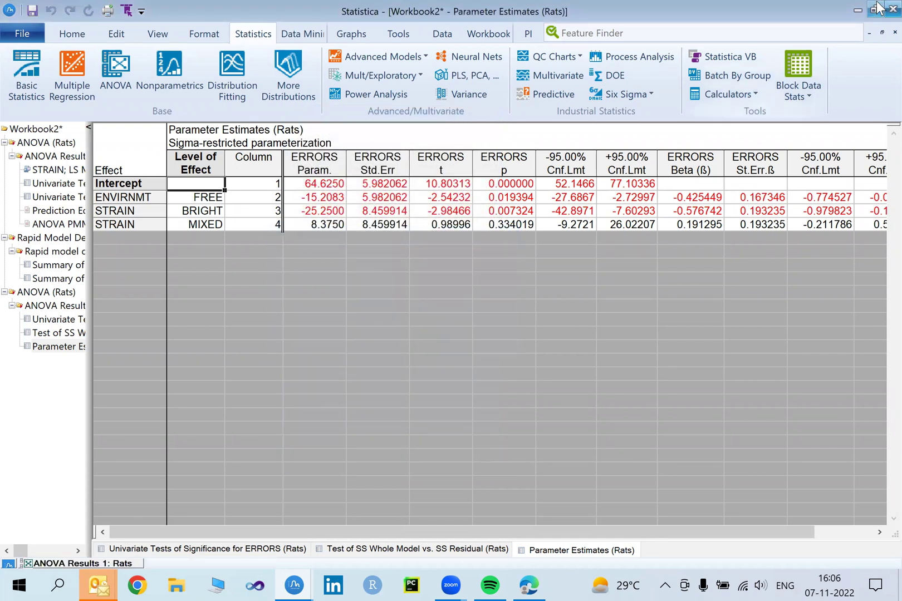
left_click(895, 32)
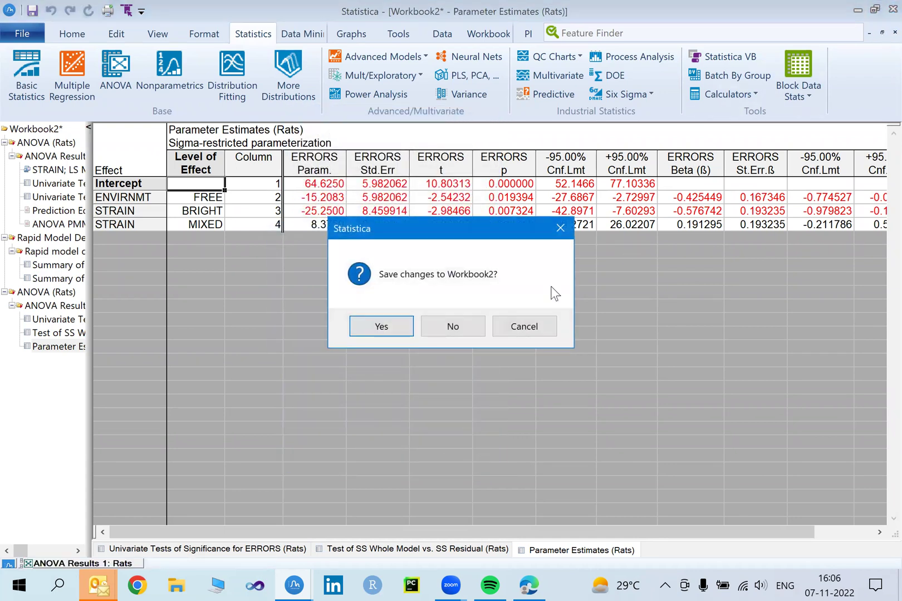
left_click(471, 327)
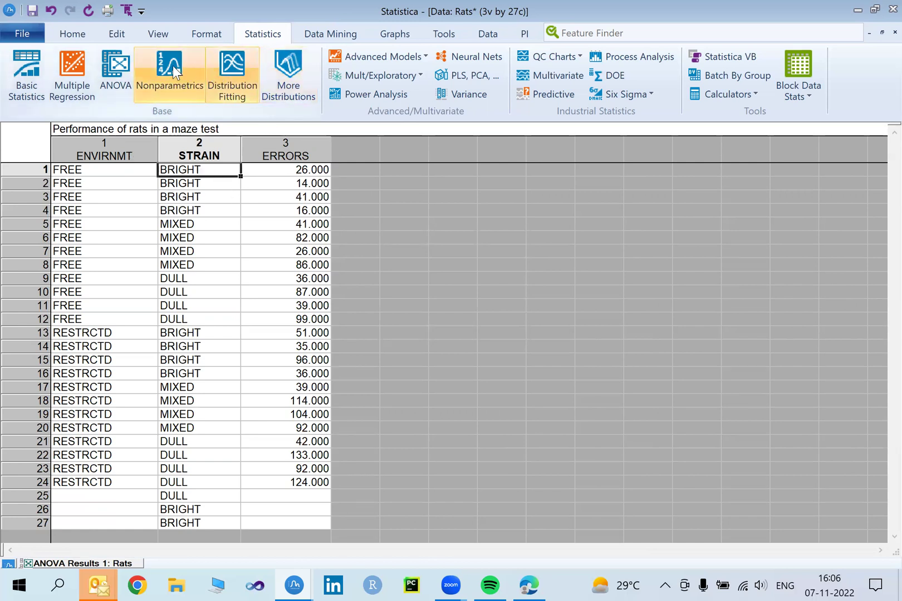
Step: Run a new factorial ANOVA with ERRORS as the dependent variable and ENVIRNMT and STRAIN as categorical factors
left_click(127, 62)
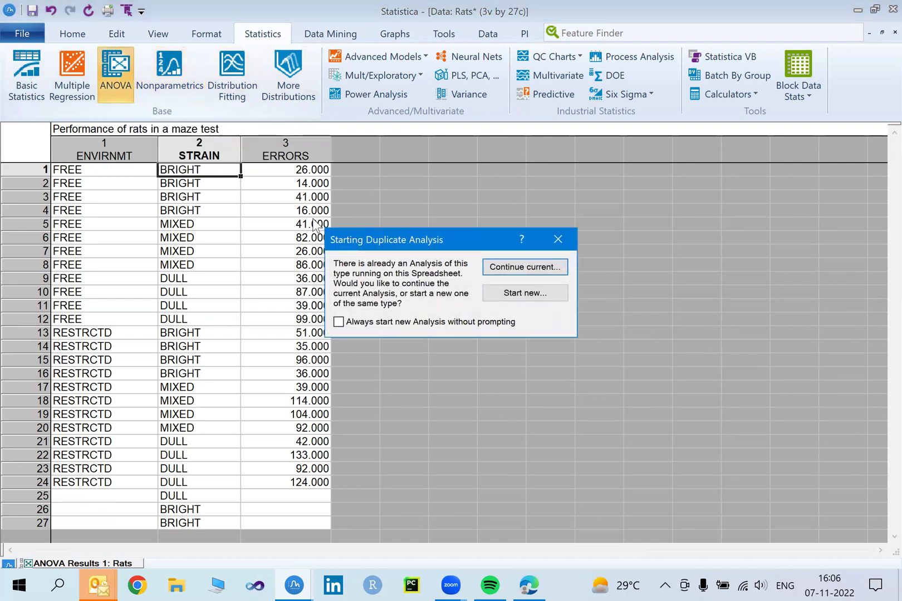
left_click(545, 295)
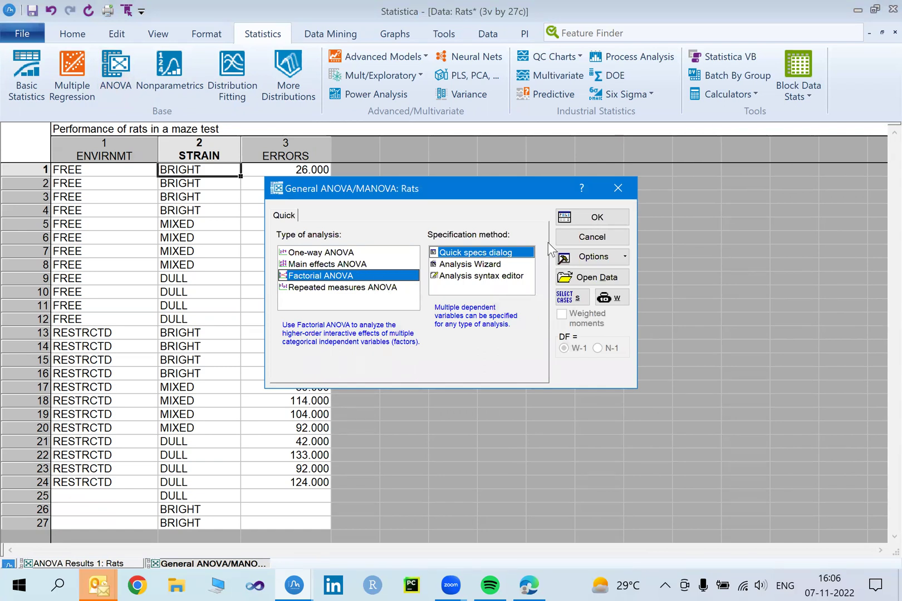
left_click(587, 219)
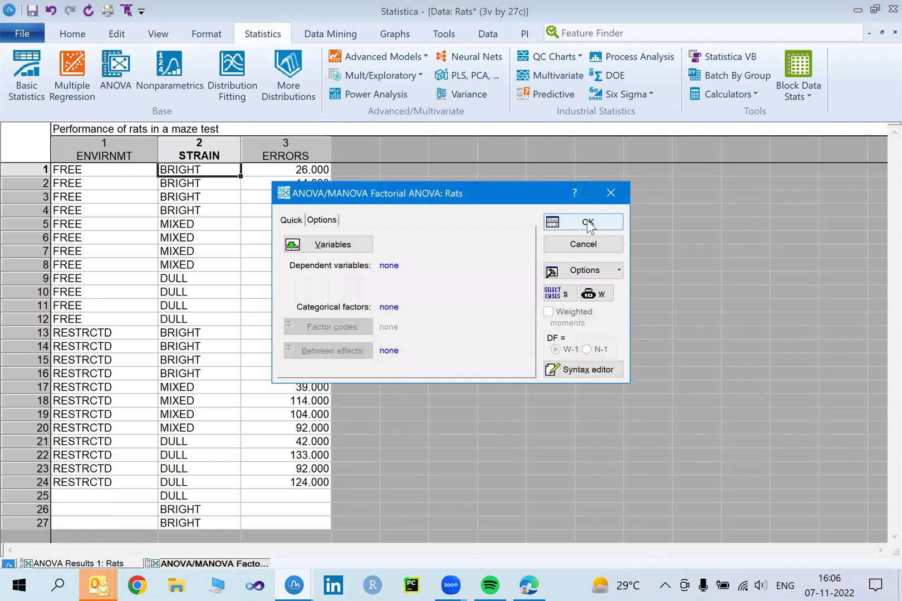
left_click(361, 245)
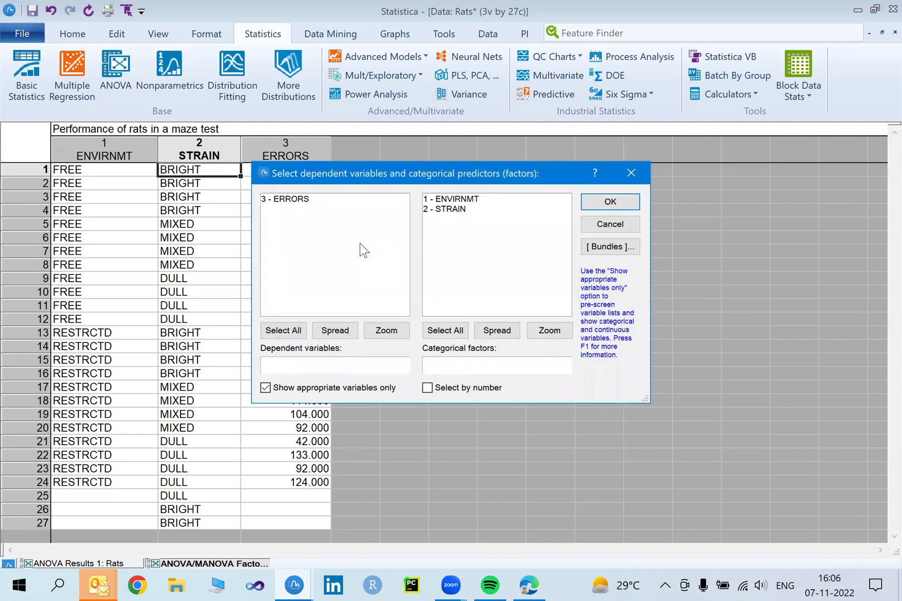
left_click(295, 200)
left_click_drag(472, 201, 475, 226)
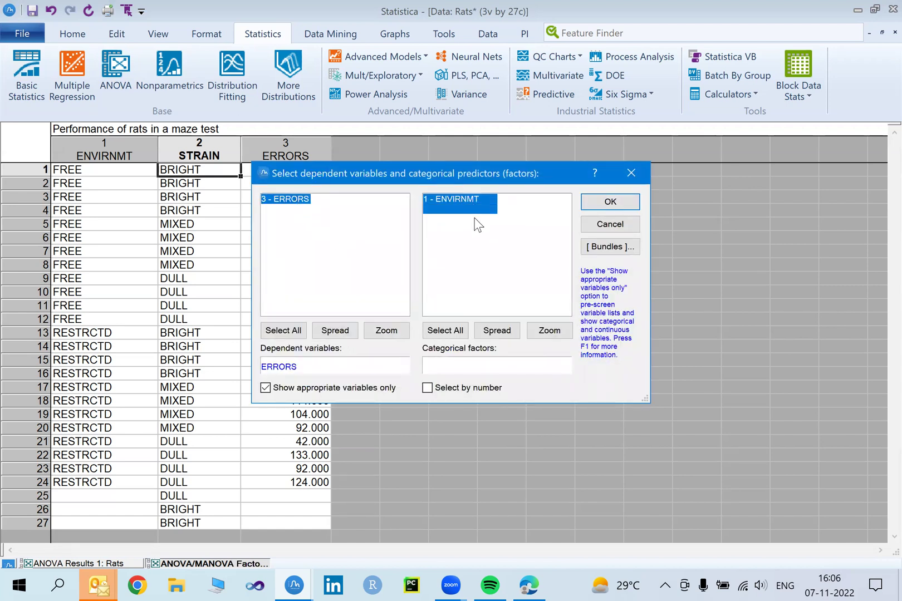
left_click(610, 202)
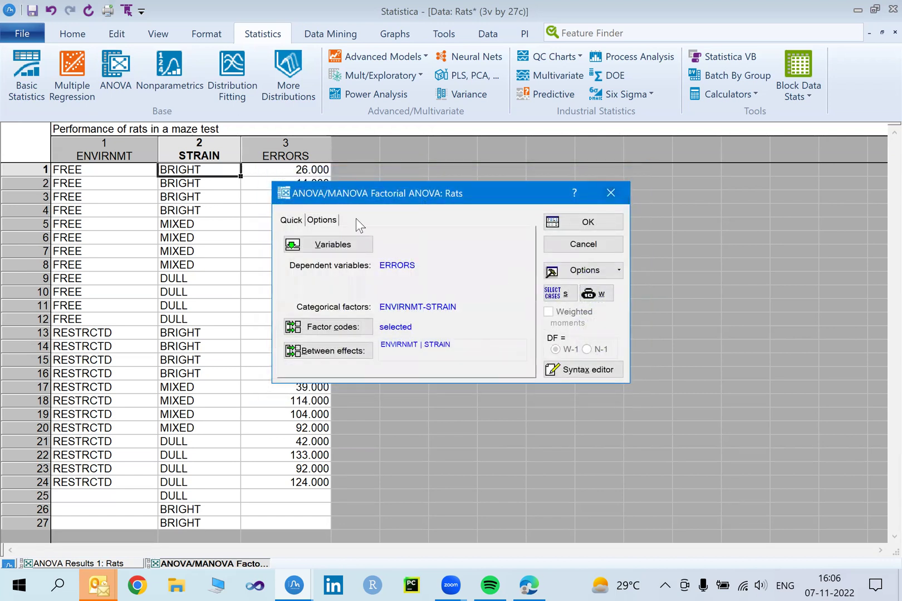
left_click(570, 221)
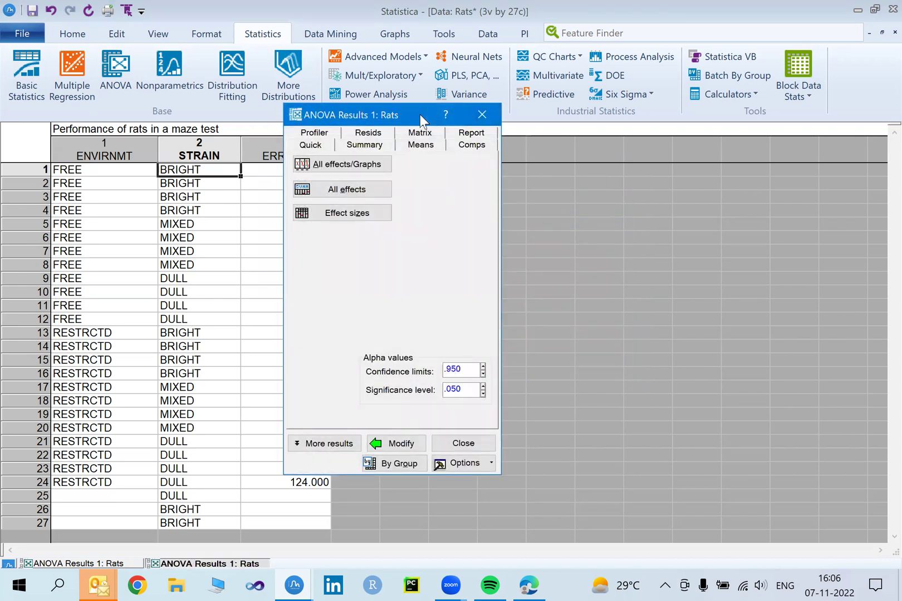
Step: Produce the effect sizes table and the all-effects significance table for ERRORS from the factorial ANOVA
left_click_drag(420, 114, 429, 98)
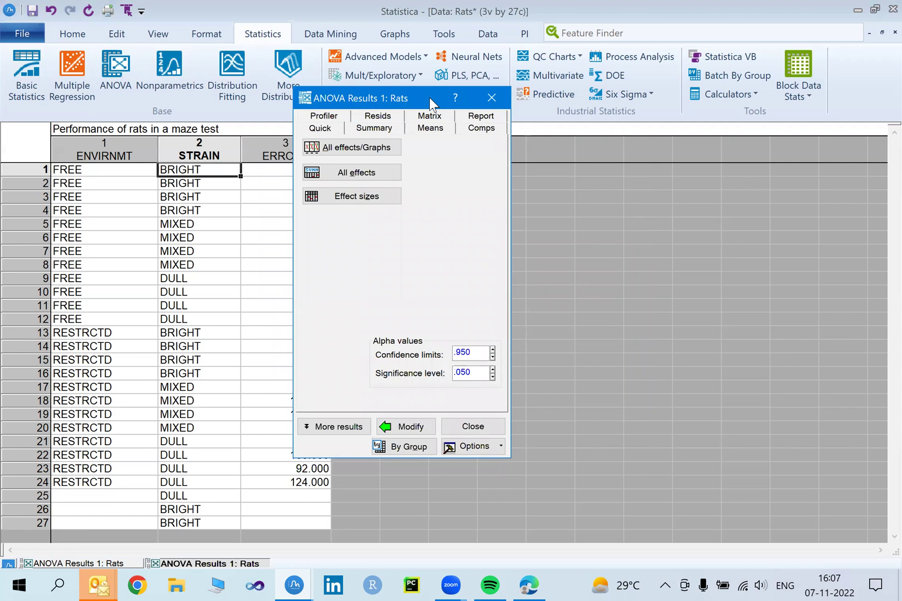
left_click(355, 197)
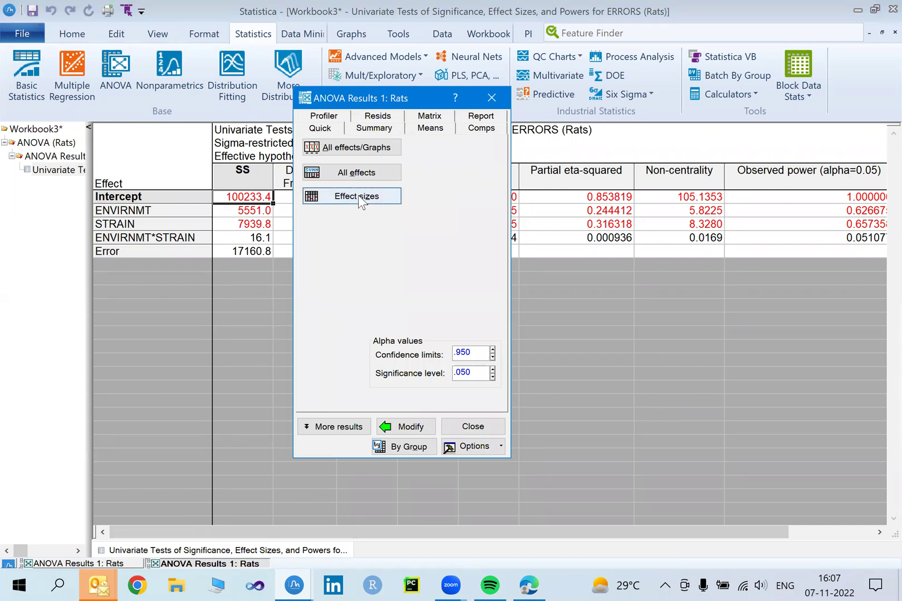
left_click(358, 173)
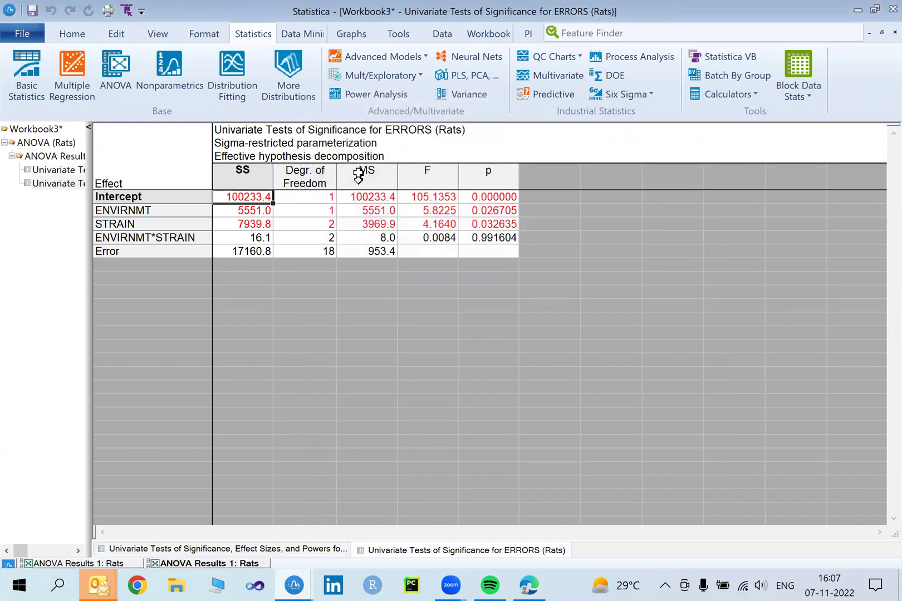
Step: Produce the Tukey HSD post-hoc table for the ENVIRNMT*STRAIN effect from the expanded factorial ANOVA results
left_click(195, 564)
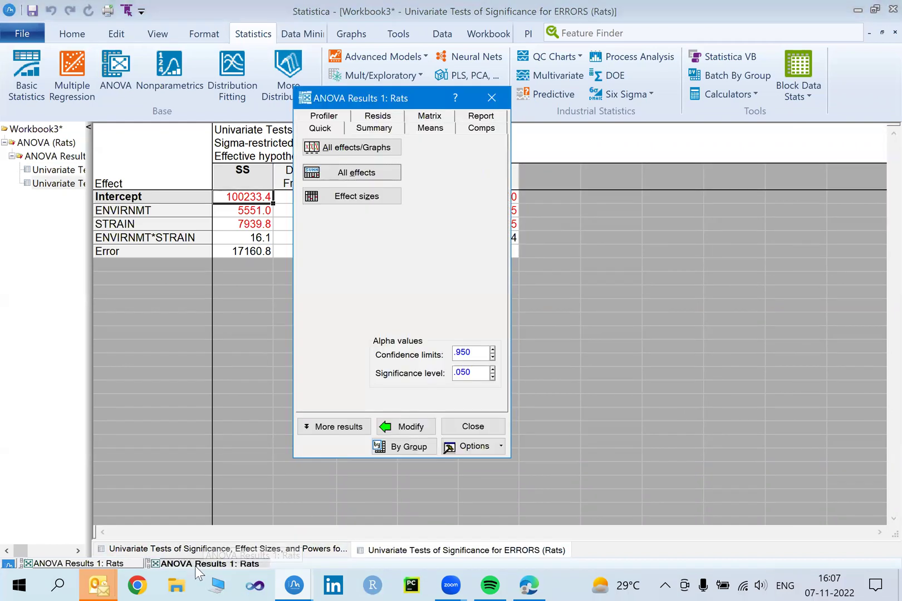
left_click(331, 427)
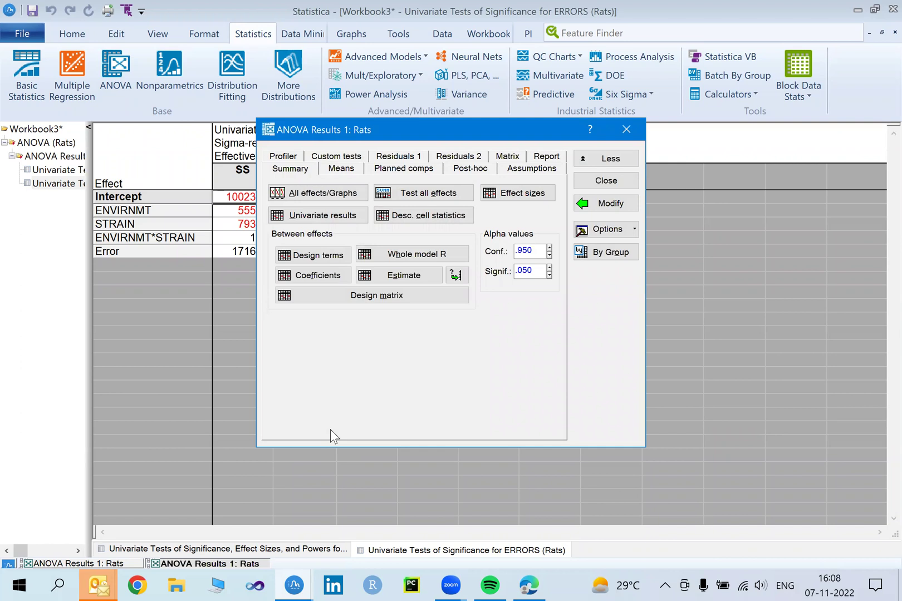
left_click(471, 169)
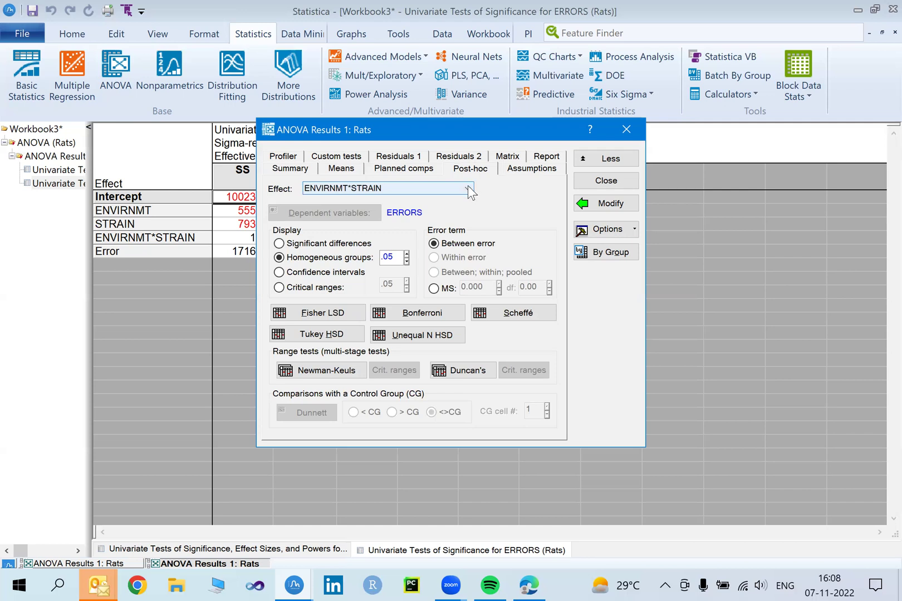
left_click(470, 192)
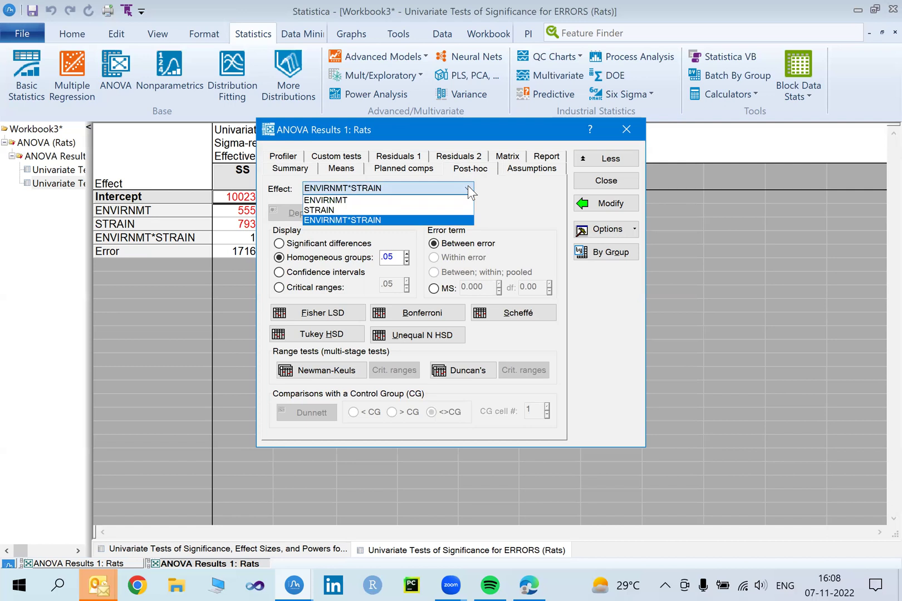
left_click(341, 221)
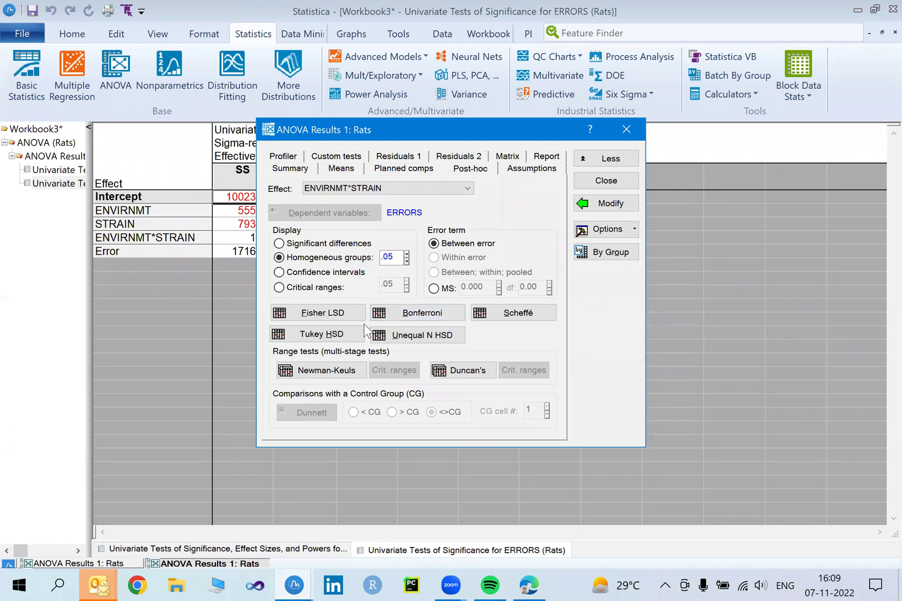
left_click(320, 337)
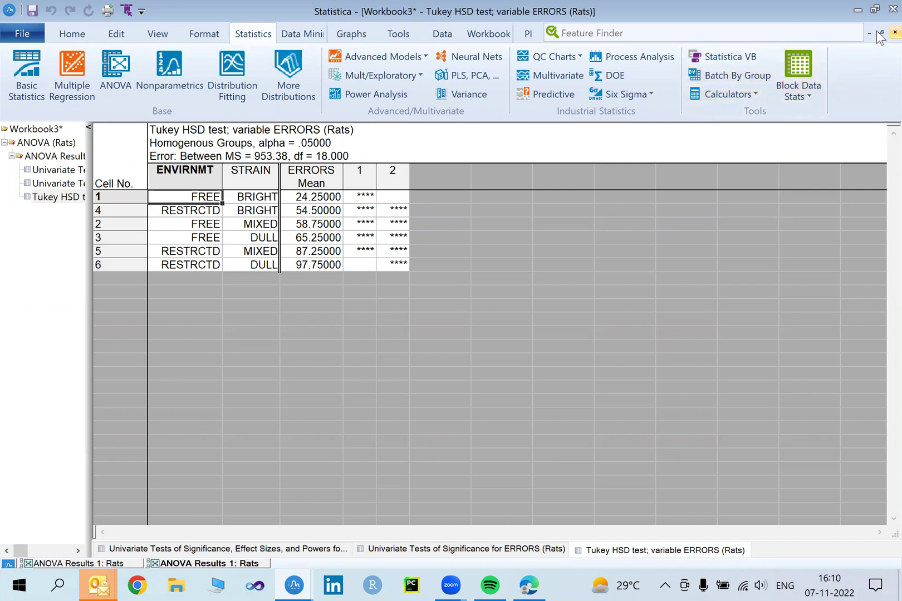
Step: Close Workbook3, the Rats spreadsheet with its connected analyses, and Report2 without saving any changes
left_click(893, 31)
left_click(444, 324)
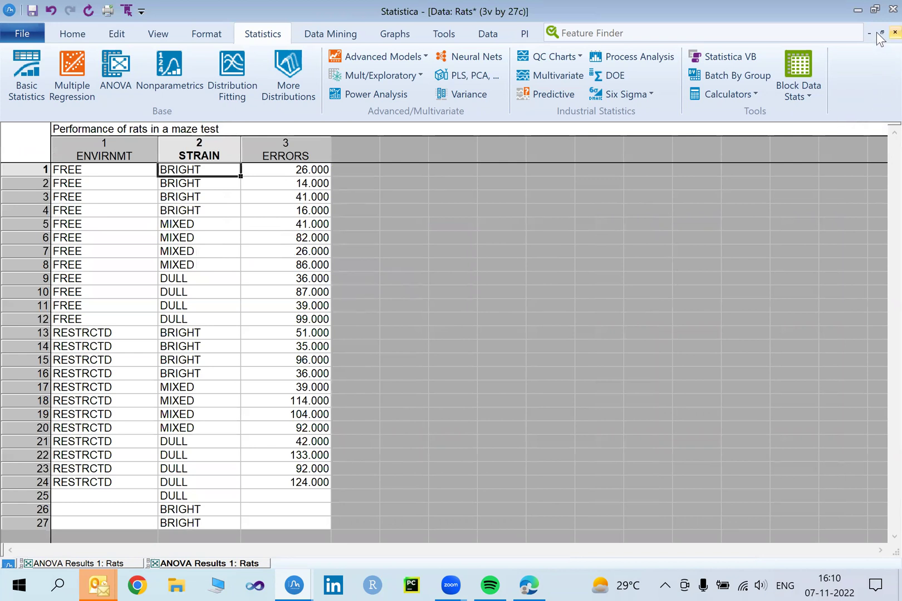
left_click(895, 32)
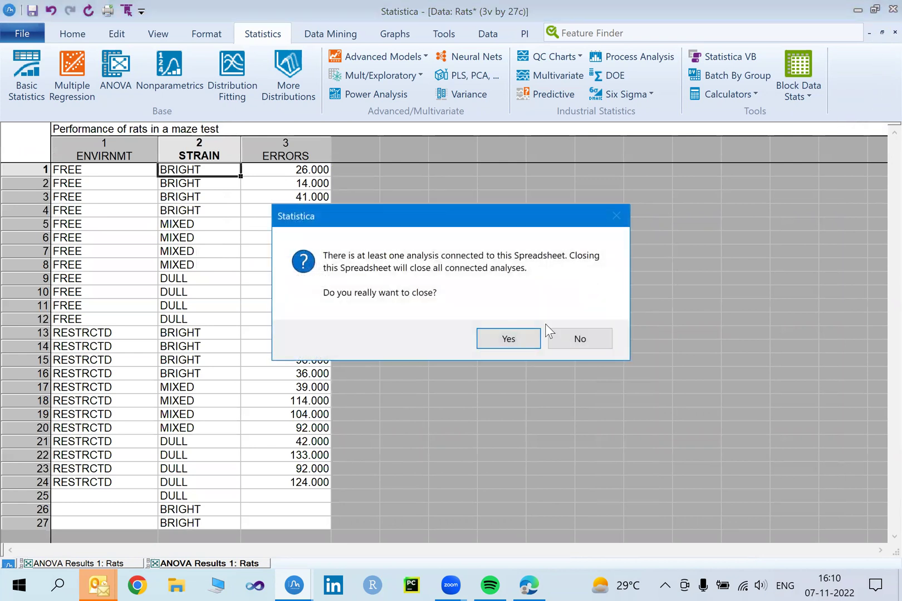
left_click(511, 340)
left_click(469, 327)
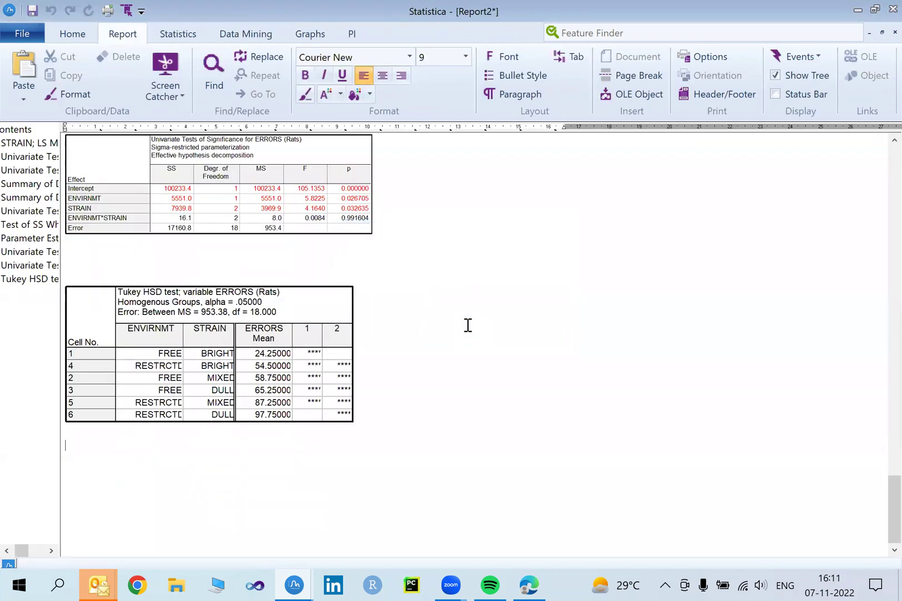
left_click(893, 32)
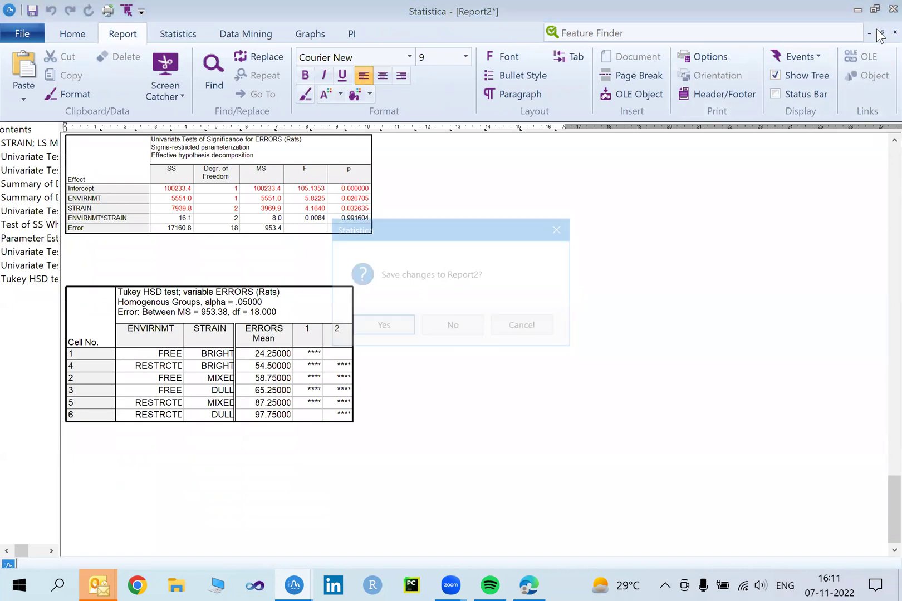
left_click(459, 328)
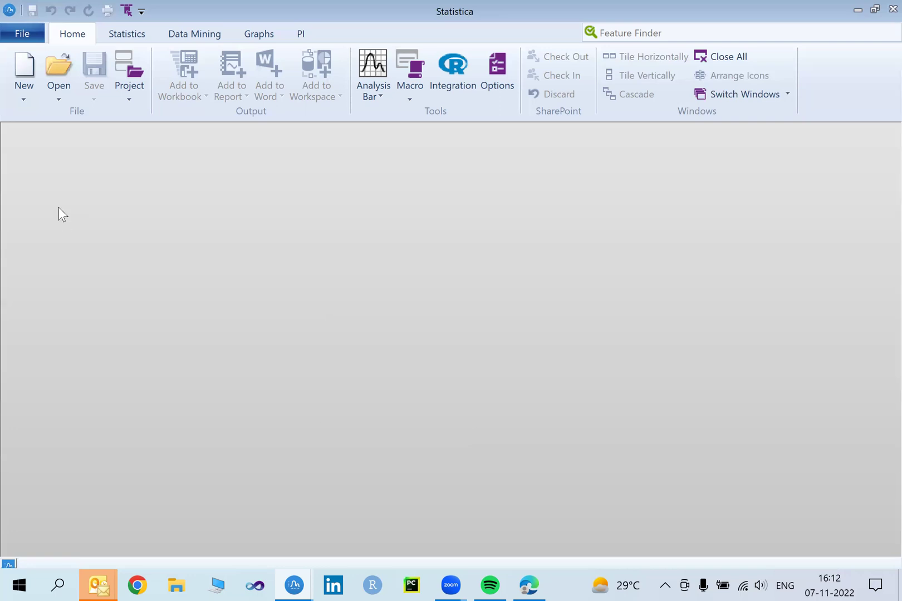
Step: Reopen Rats.sta from the recent documents and maximize its spreadsheet
left_click(22, 35)
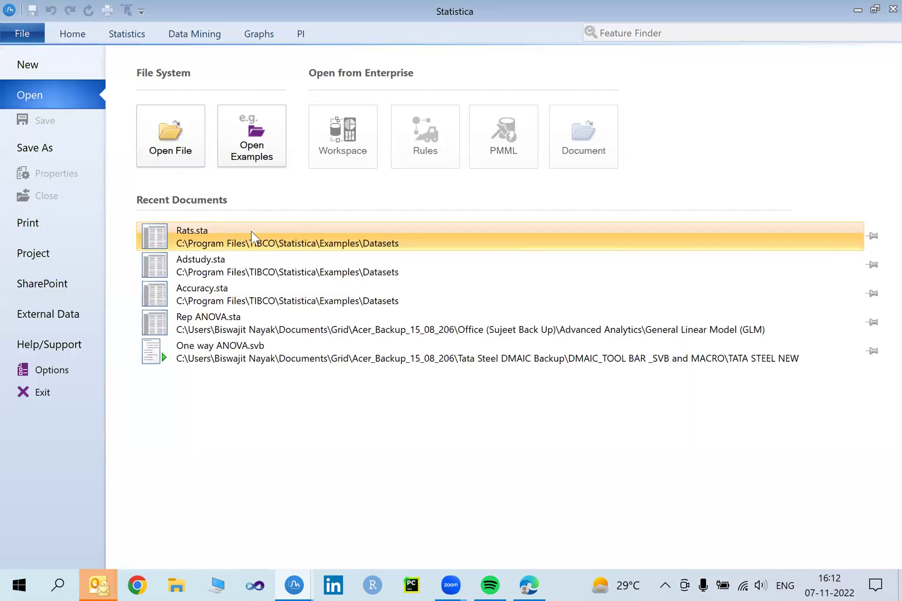
left_click(219, 230)
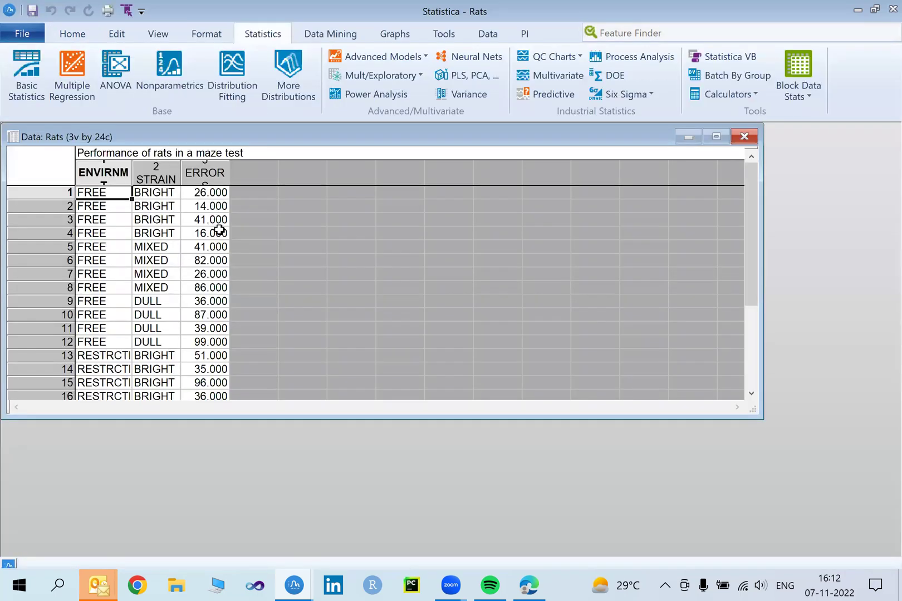
left_click(717, 137)
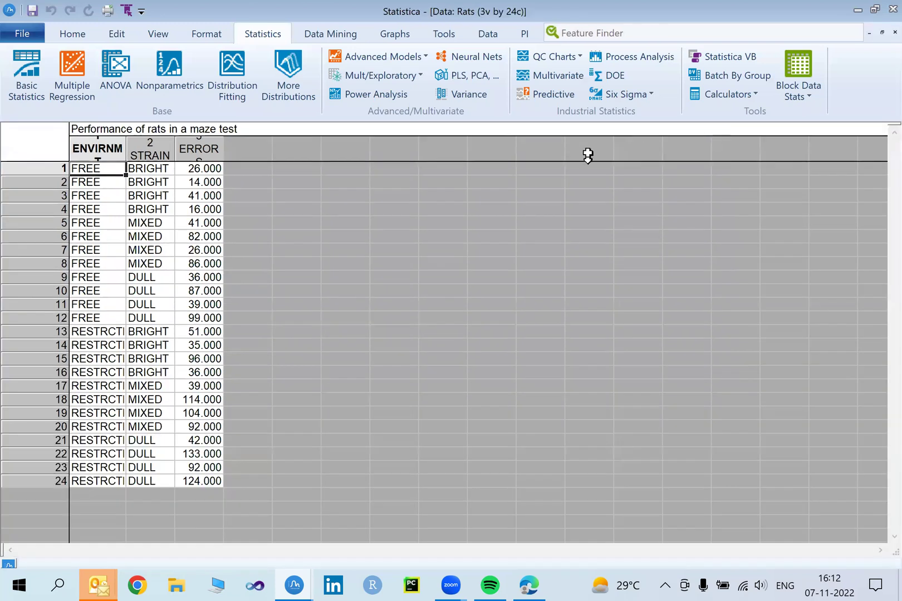
Step: Run a main effects ANOVA with ERRORS as the dependent variable and ENVIRNMT and STRAIN as categorical factors
left_click(116, 70)
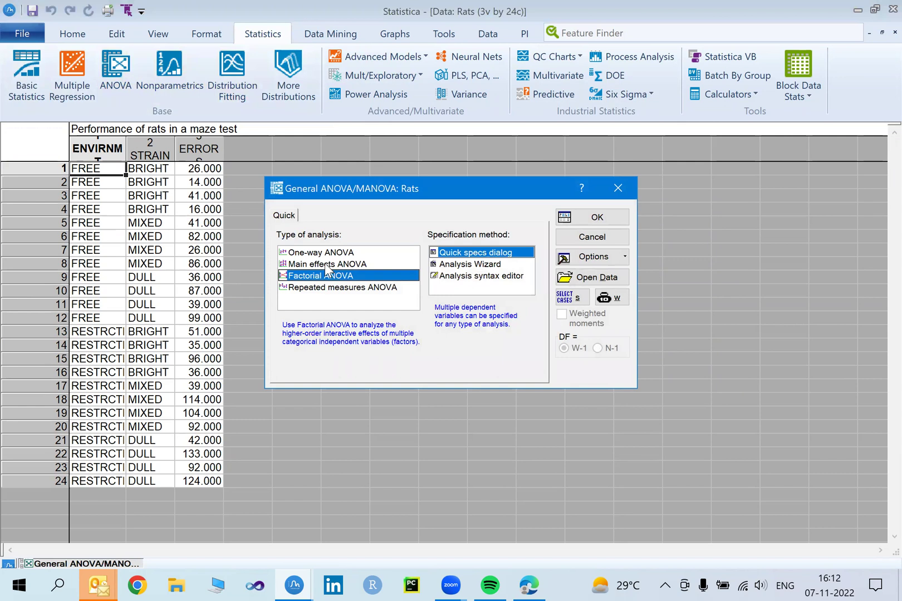
left_click(328, 264)
left_click(571, 222)
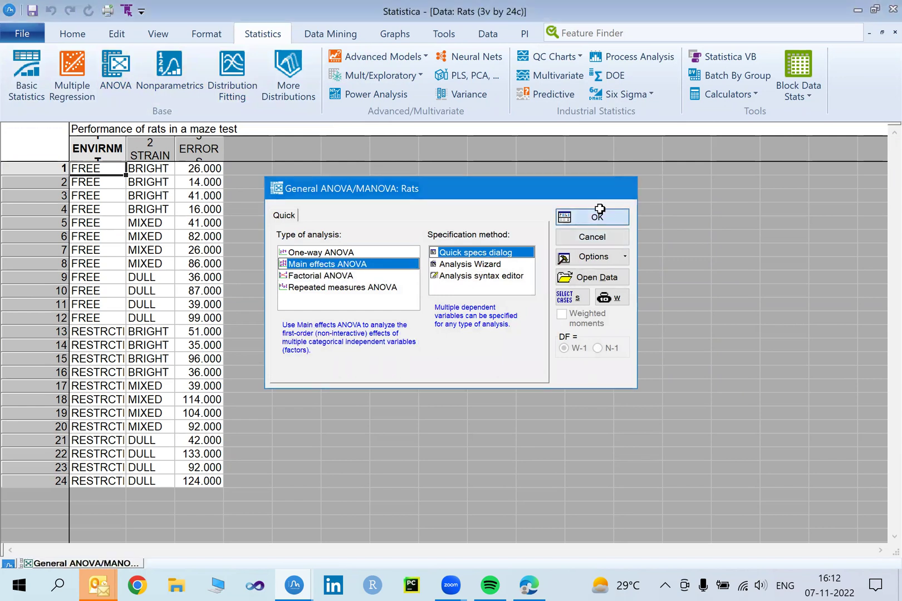
left_click(333, 249)
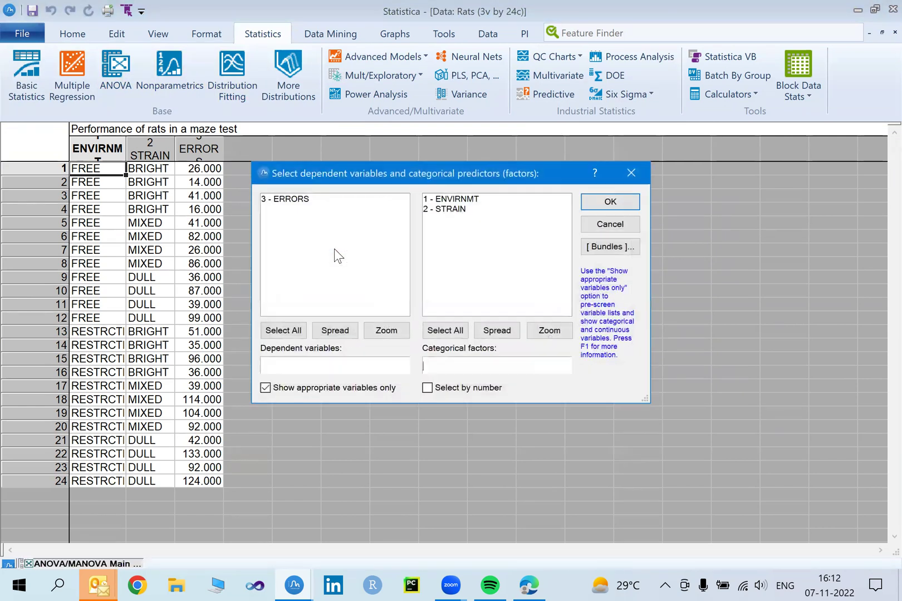
left_click(298, 201)
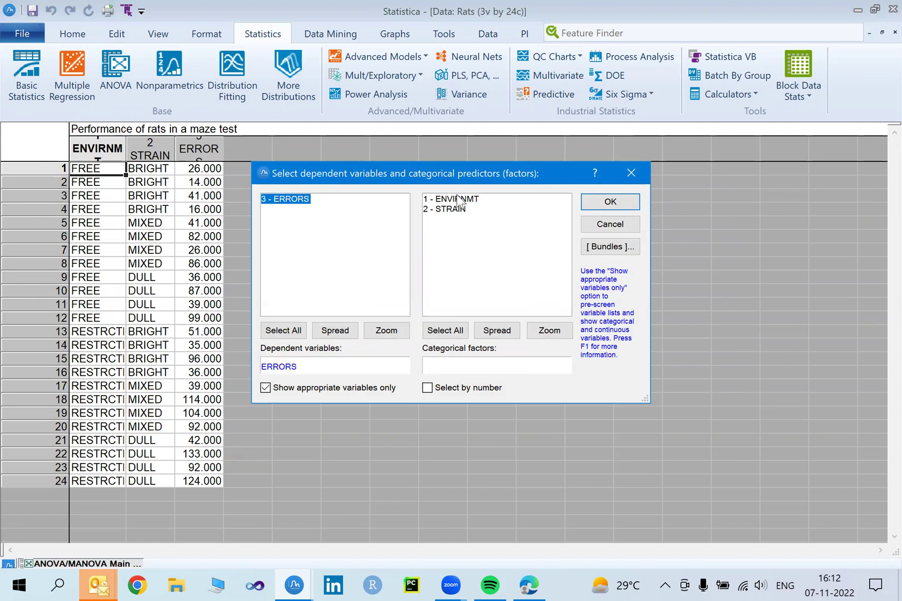
left_click_drag(458, 200, 459, 221)
left_click(615, 203)
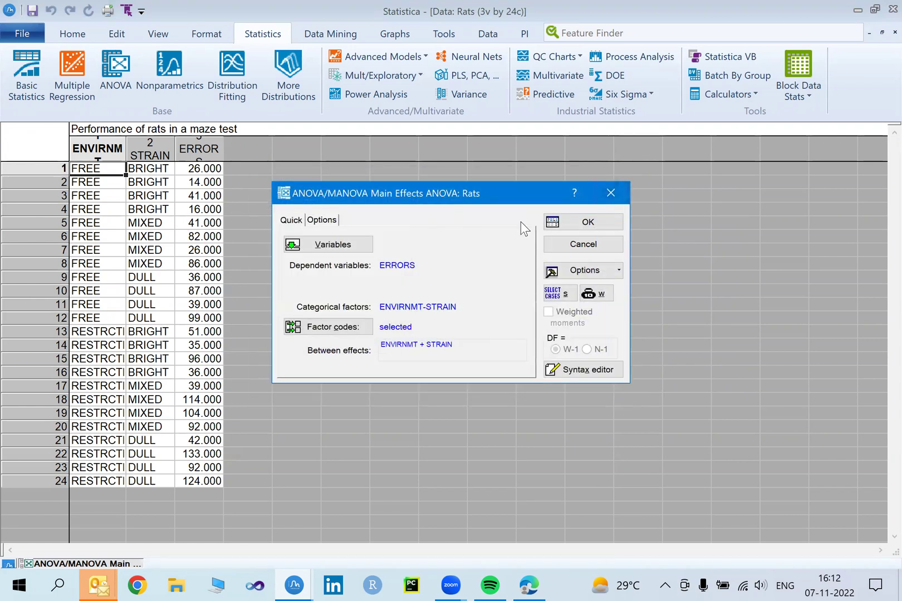
left_click(573, 222)
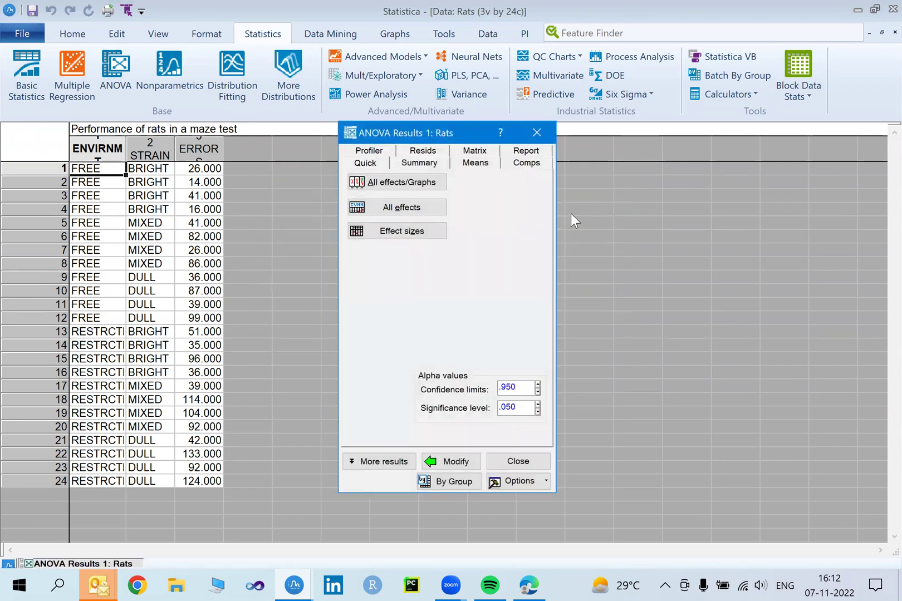
Step: Examine the post-hoc and summary options in the expanded main effects ANOVA results
left_click(386, 462)
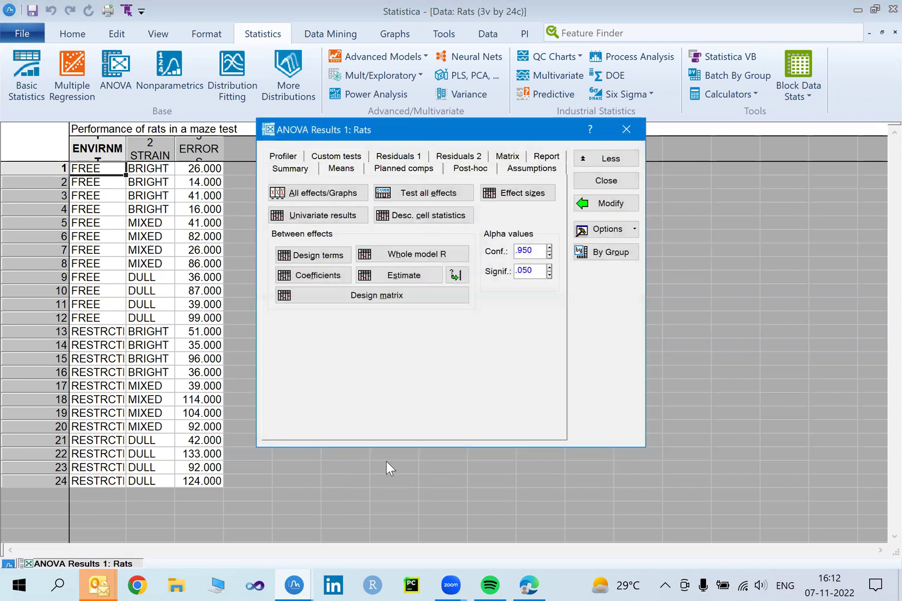
left_click(482, 169)
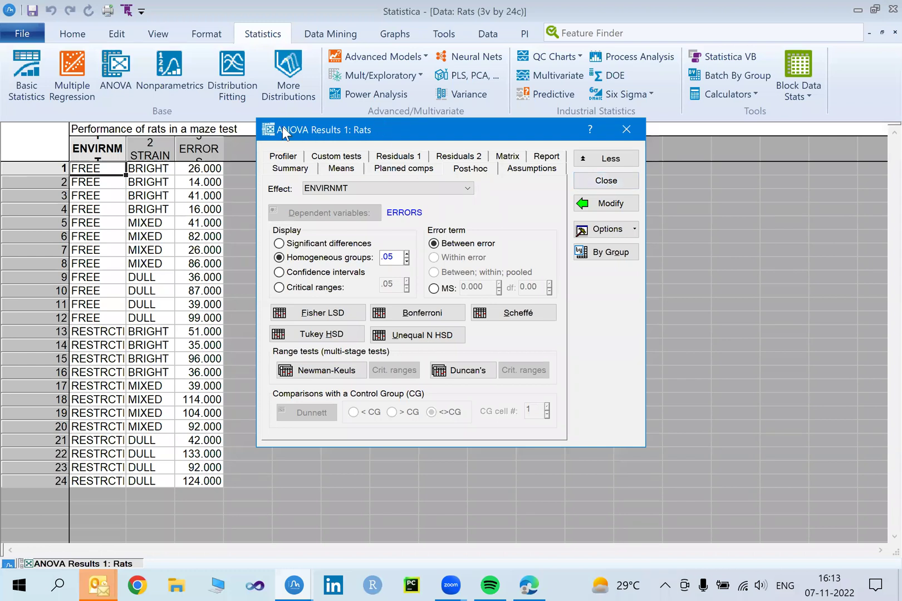
left_click(292, 172)
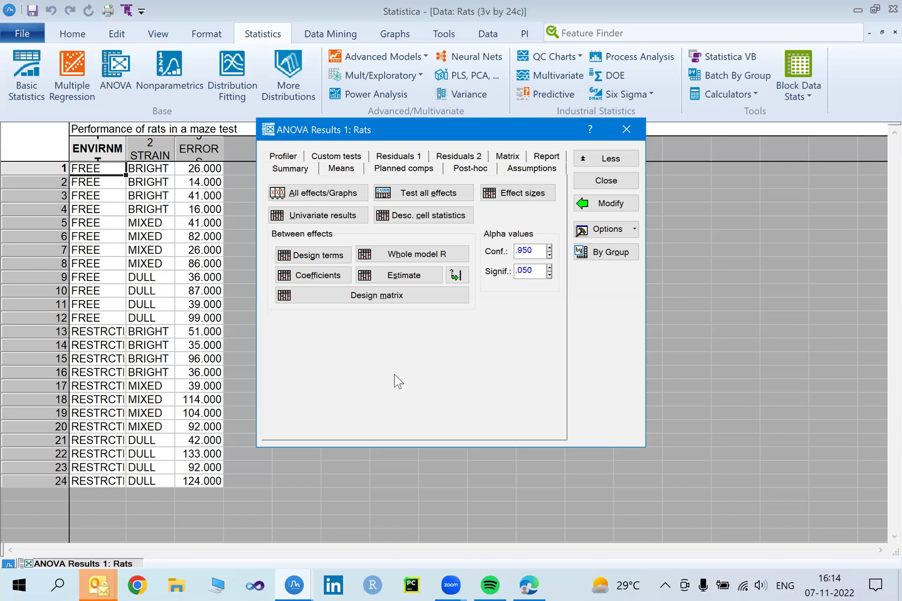
Step: Close the main effects results and set up a factorial ANOVA with ERRORS as dependent variable and ENVIRNMT and STRAIN as categorical factors
left_click(610, 186)
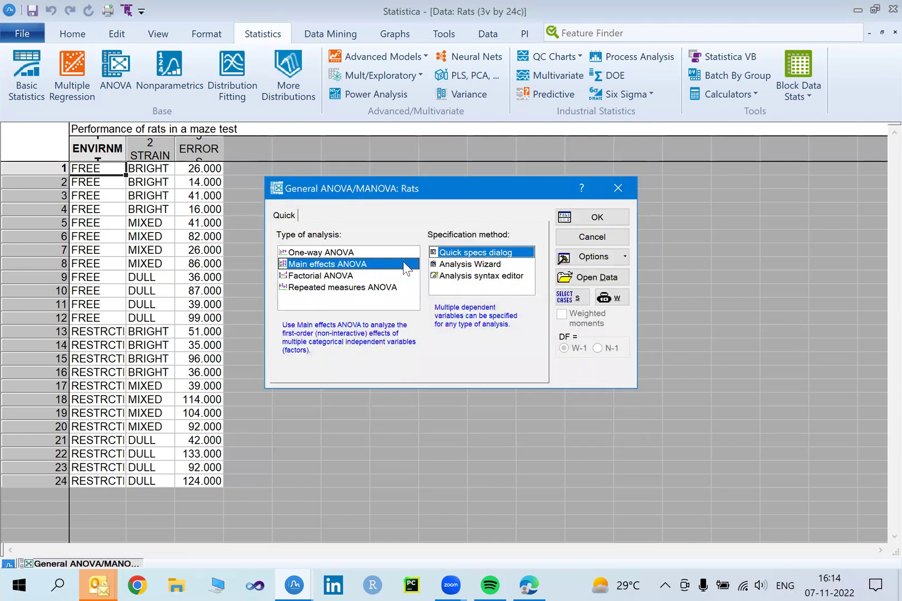
left_click(351, 278)
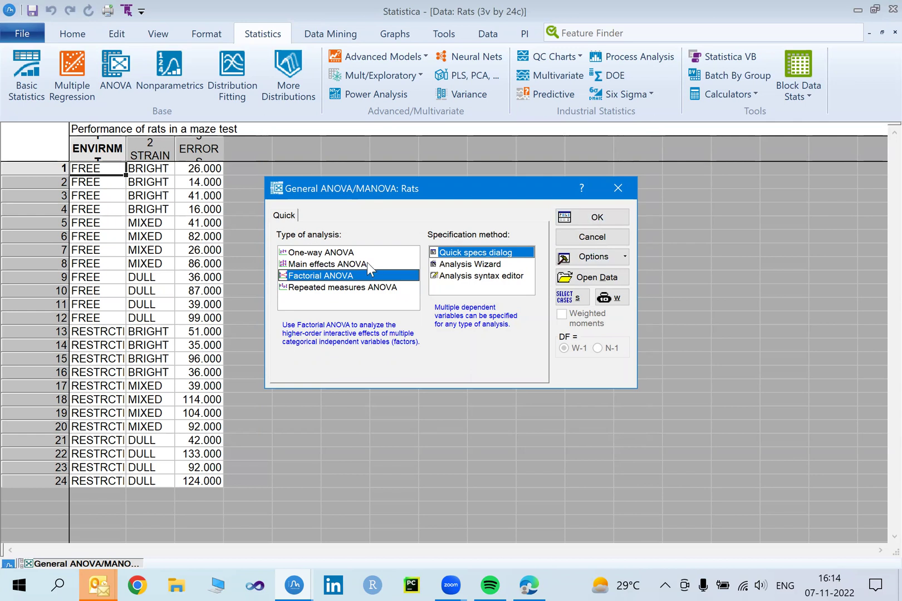
left_click(591, 216)
left_click(325, 244)
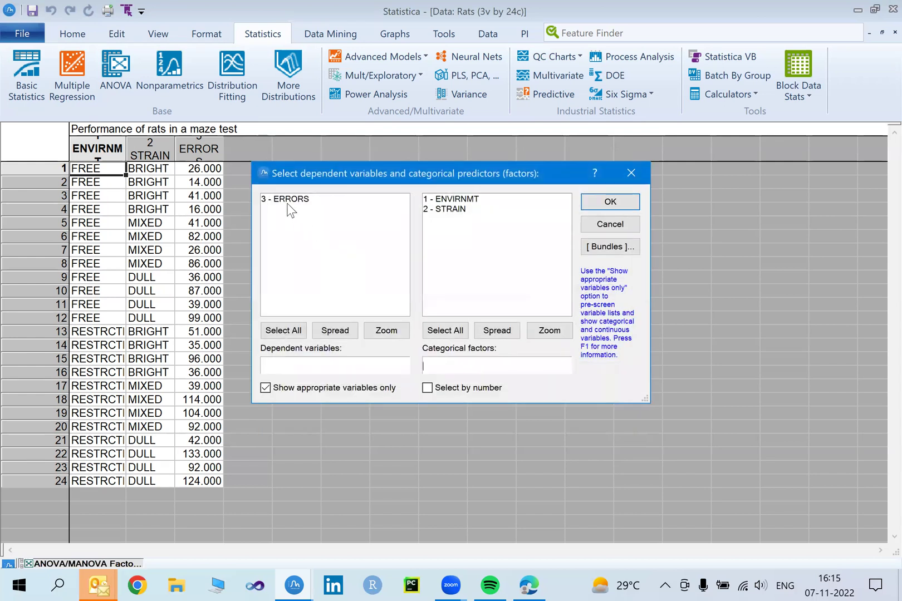
left_click(290, 201)
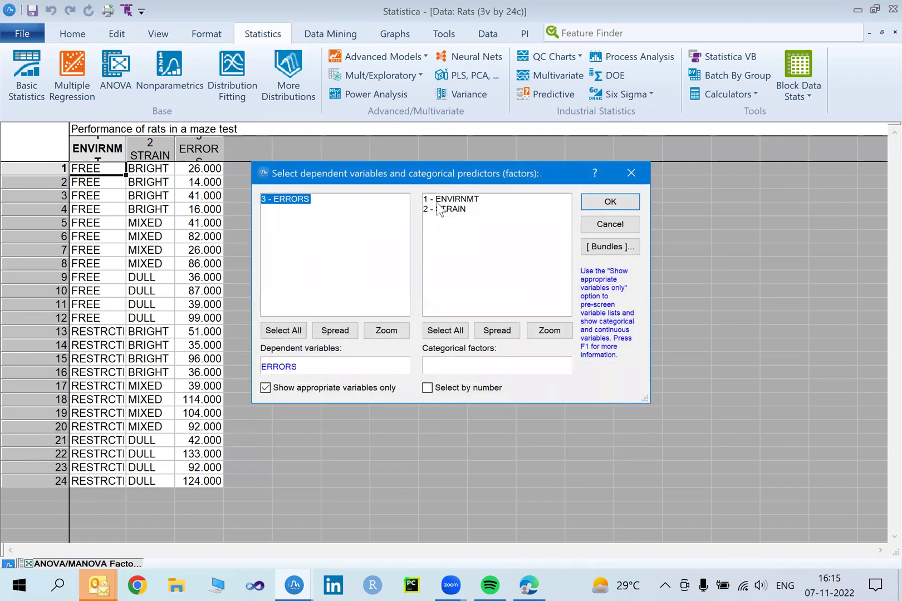
left_click_drag(440, 200, 442, 233)
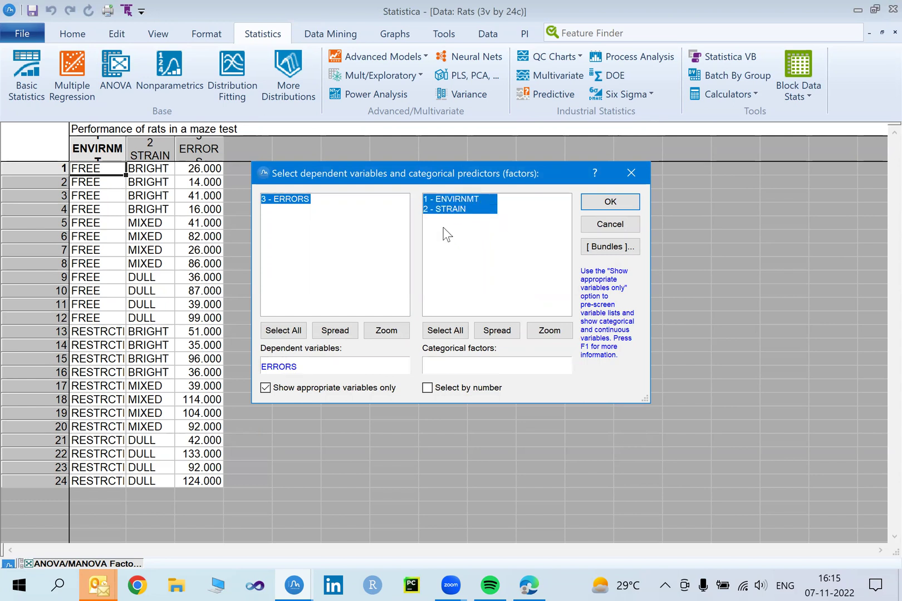
left_click(604, 202)
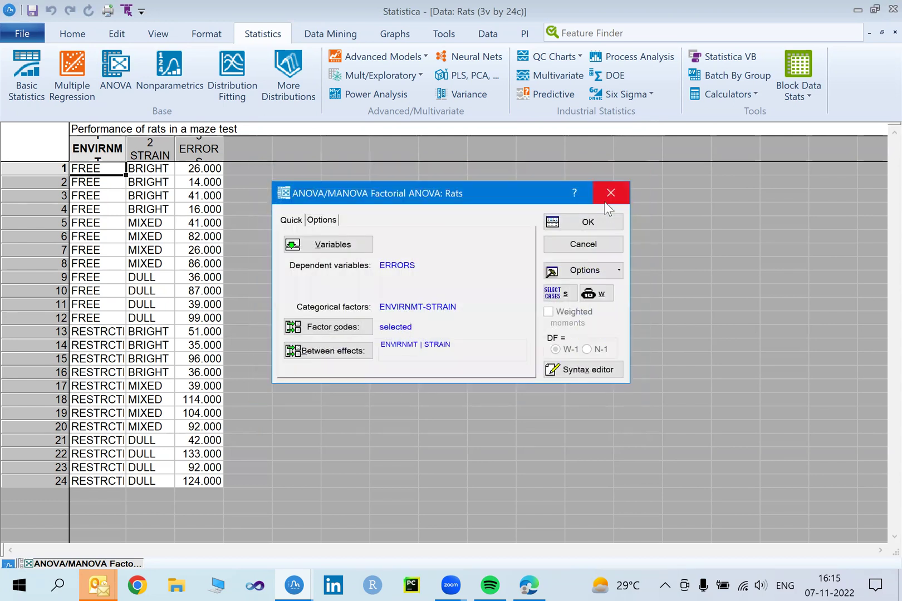
Step: Try a between-effects factorial design to a specified degree of 4, and cancel the whole analysis setup
left_click(354, 351)
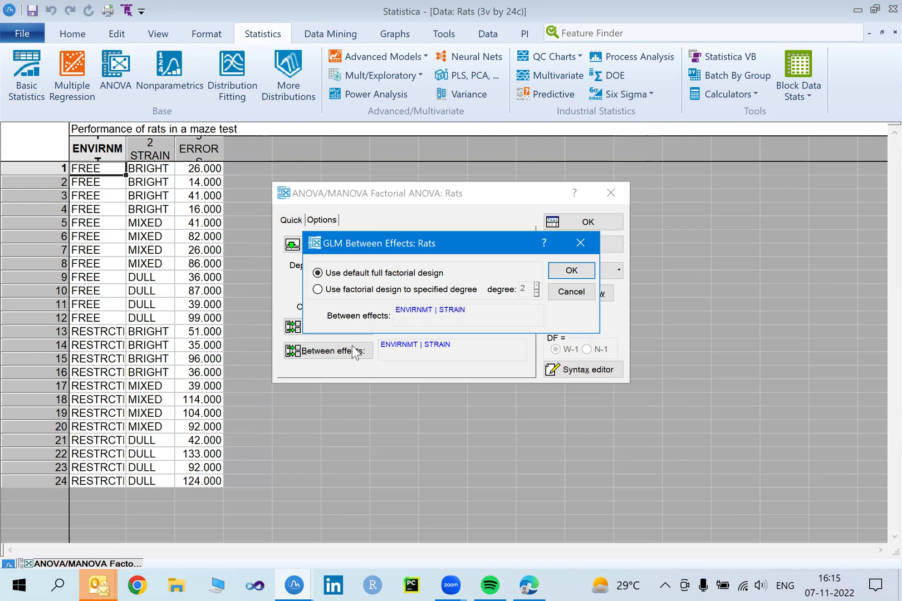
left_click(318, 289)
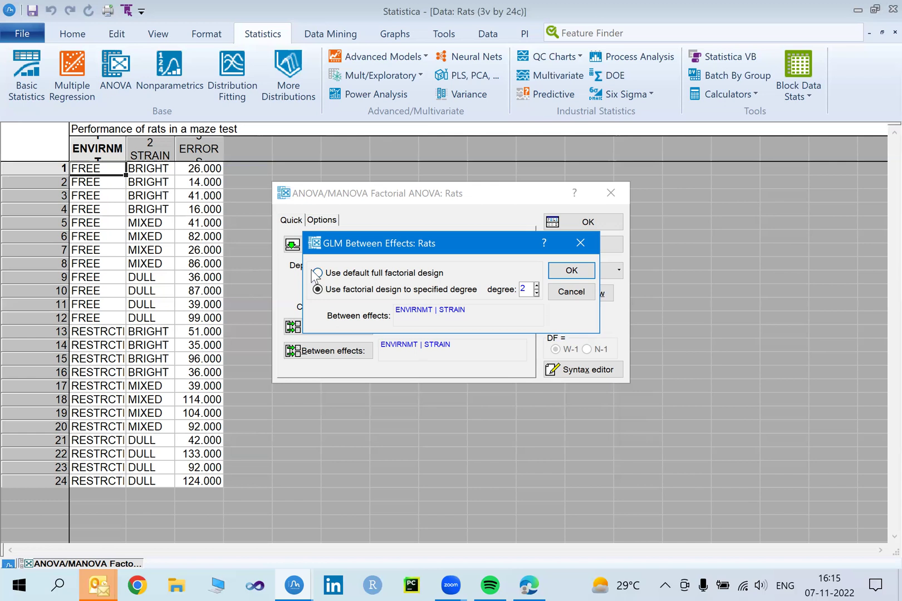
left_click(318, 273)
left_click(317, 290)
left_click(535, 285)
left_click(535, 285)
left_click(536, 285)
left_click(535, 285)
left_click(535, 285)
left_click(536, 285)
left_click(536, 293)
left_click(537, 293)
left_click(537, 292)
left_click(537, 293)
left_click(537, 292)
left_click(536, 285)
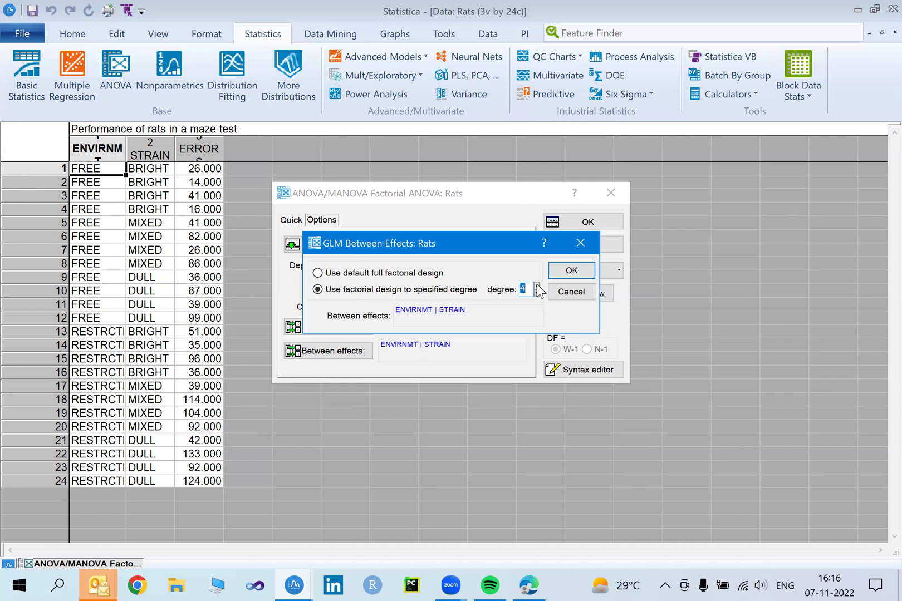
left_click(572, 291)
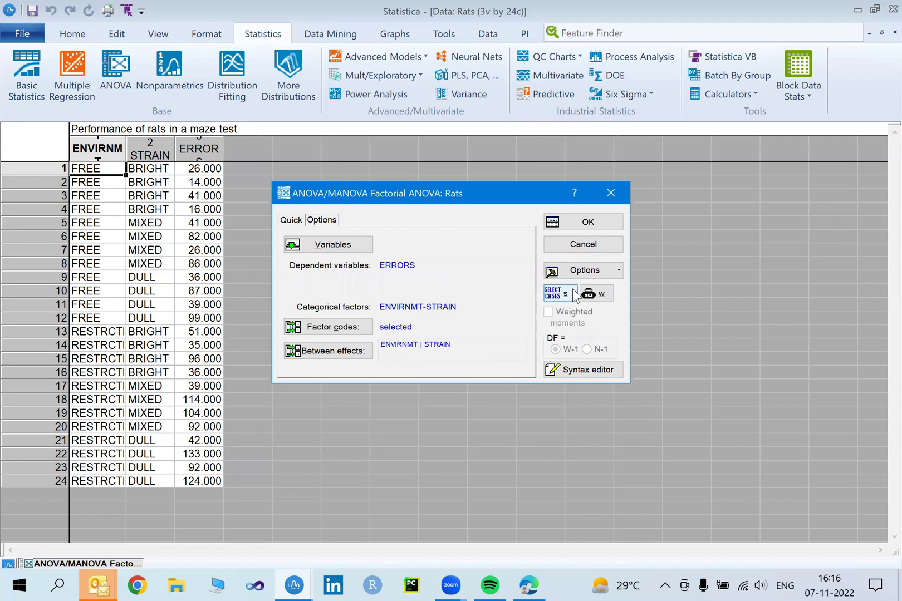
left_click(600, 244)
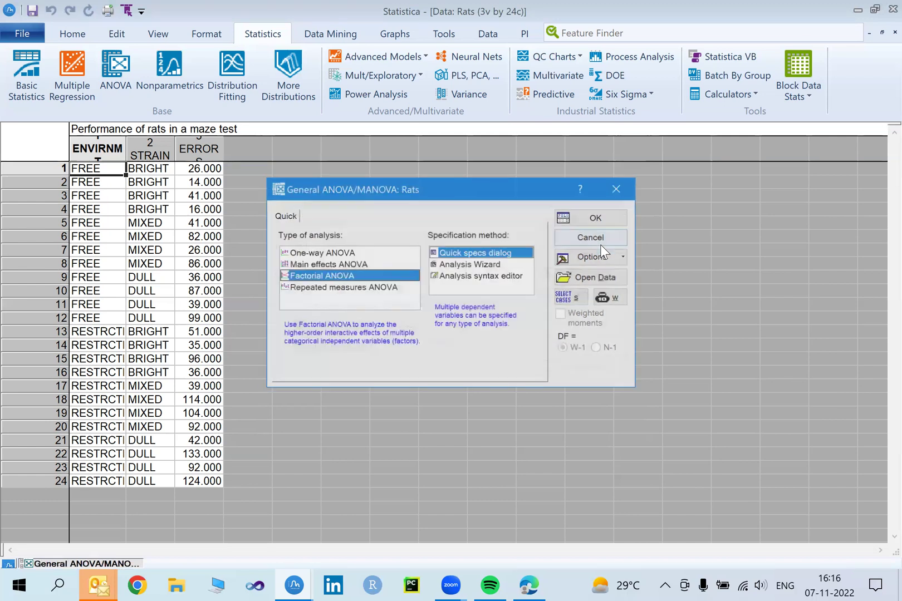
left_click(591, 239)
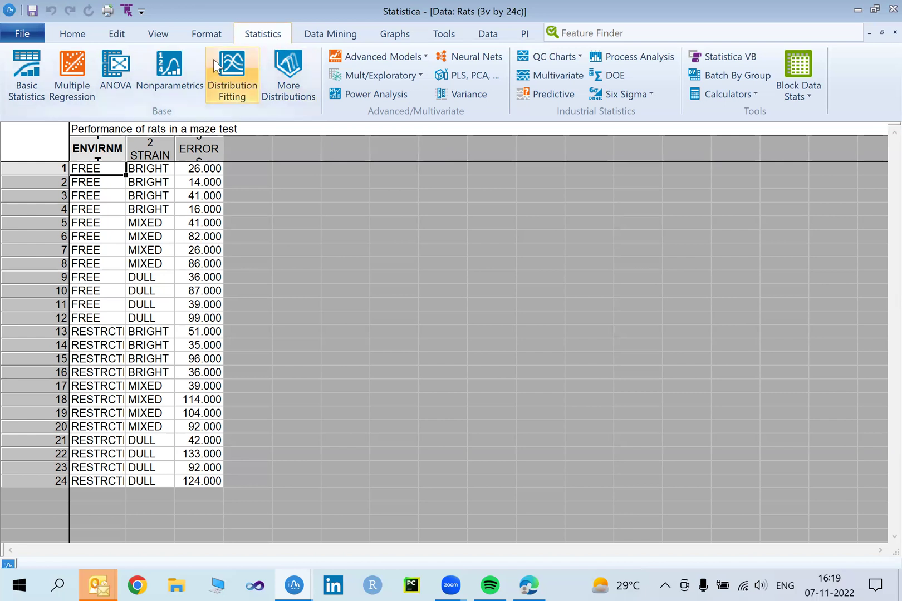
Step: Start a new factorial ANOVA on ERRORS with ENVIRNMT and STRAIN as the categorical factors
left_click(115, 73)
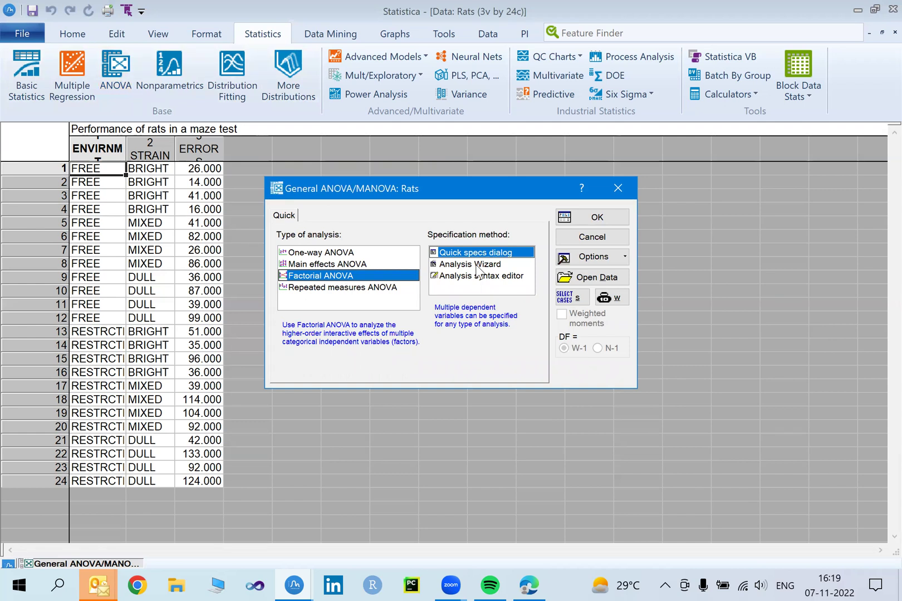
left_click(588, 220)
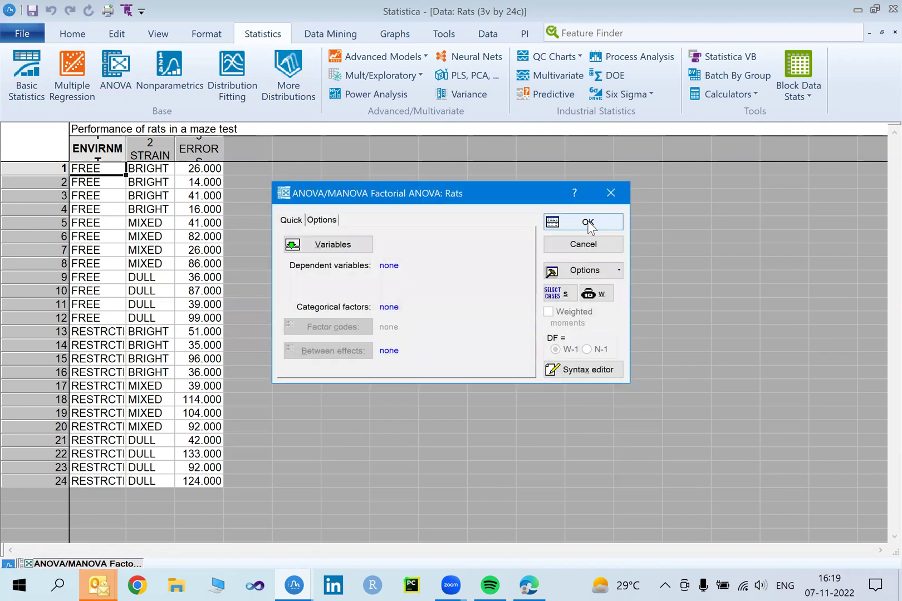
left_click(351, 246)
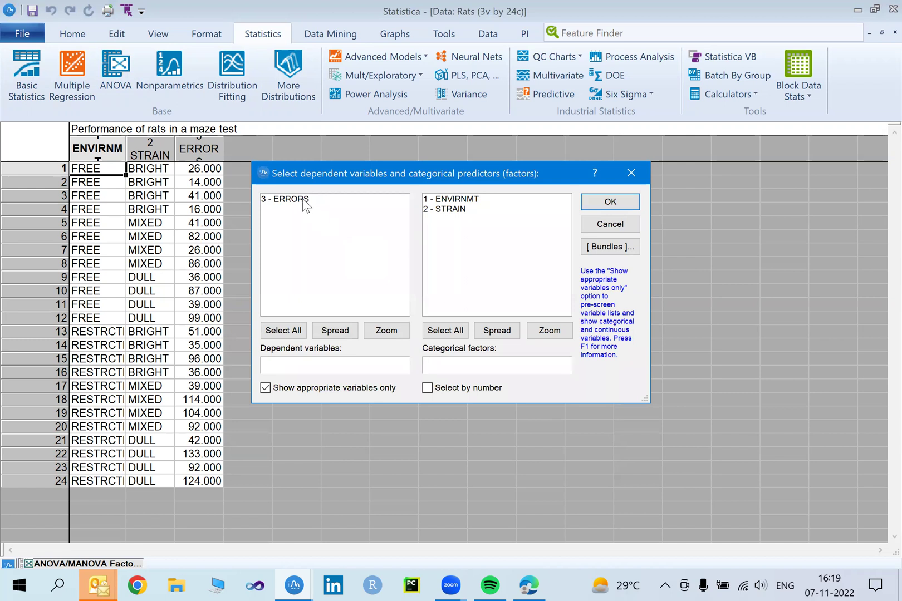
left_click(301, 204)
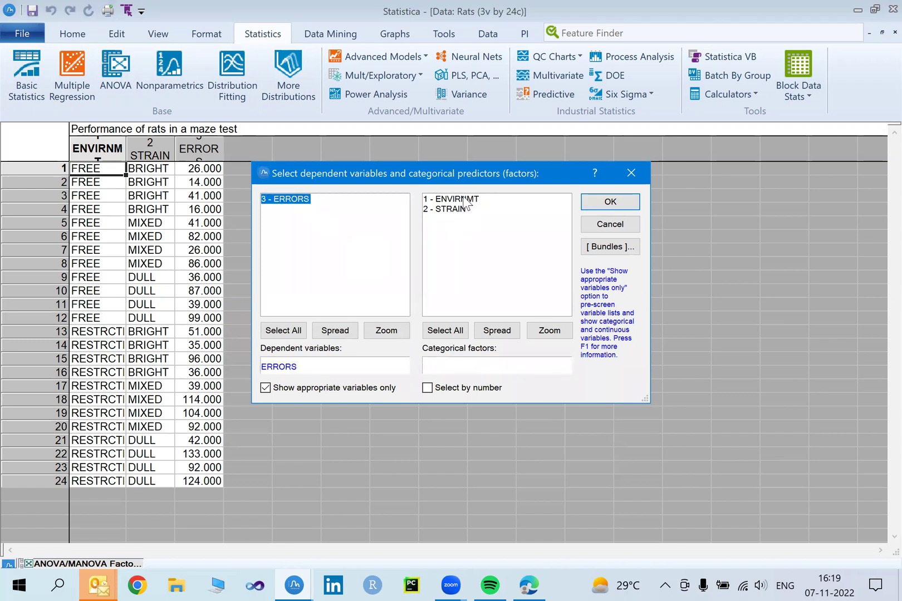
left_click_drag(464, 199, 467, 222)
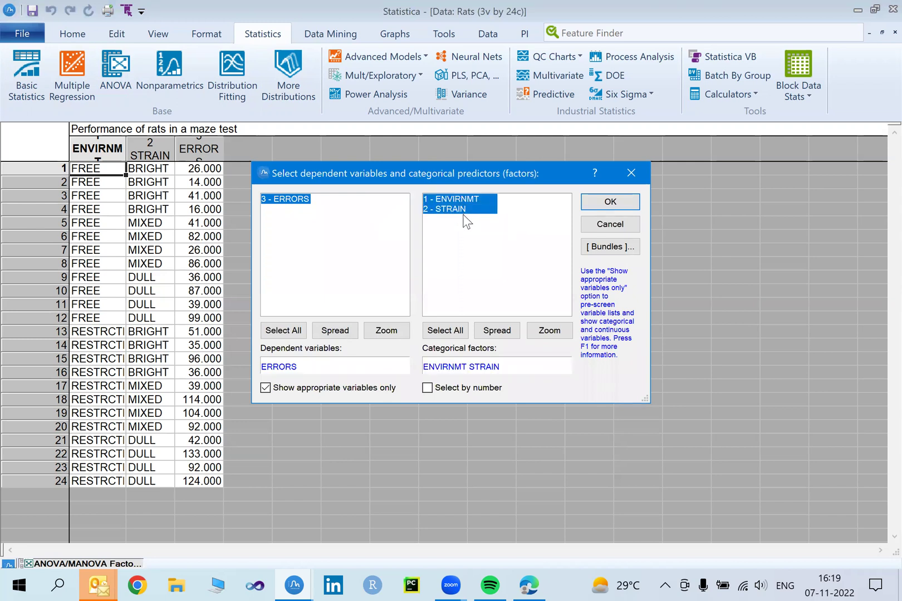
left_click(609, 204)
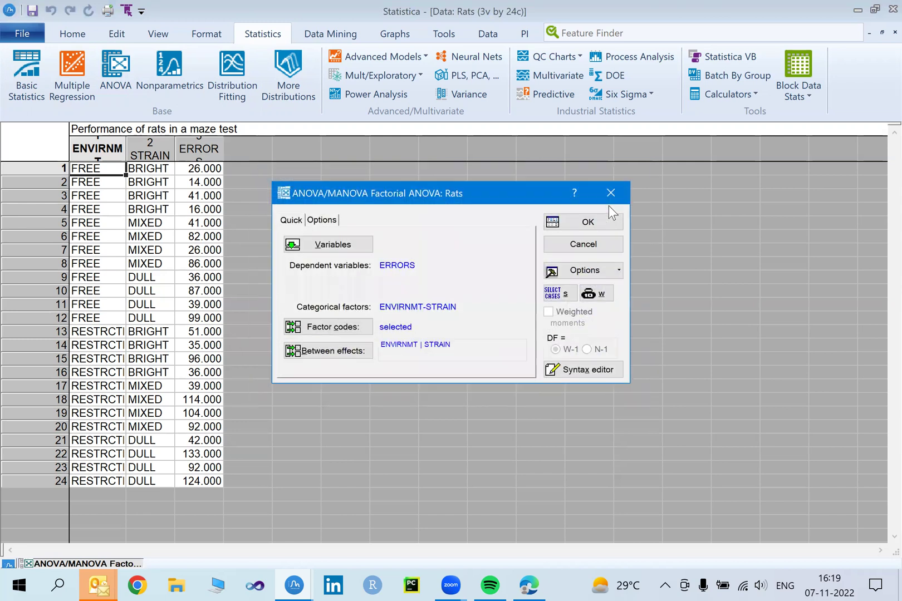
Step: Review the factor codes specified for ENVIRNMT and STRAIN and the between-effects design options
left_click(352, 332)
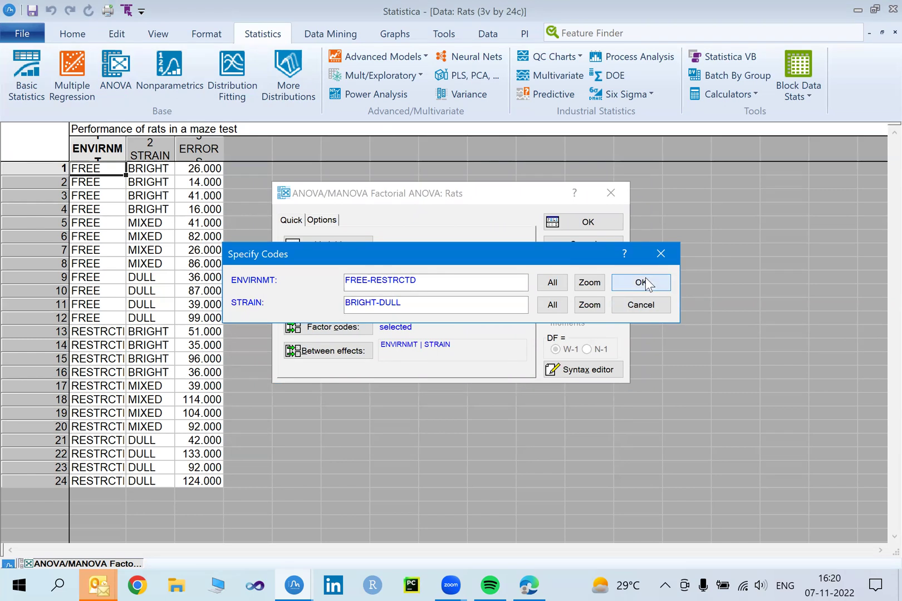
left_click(645, 274)
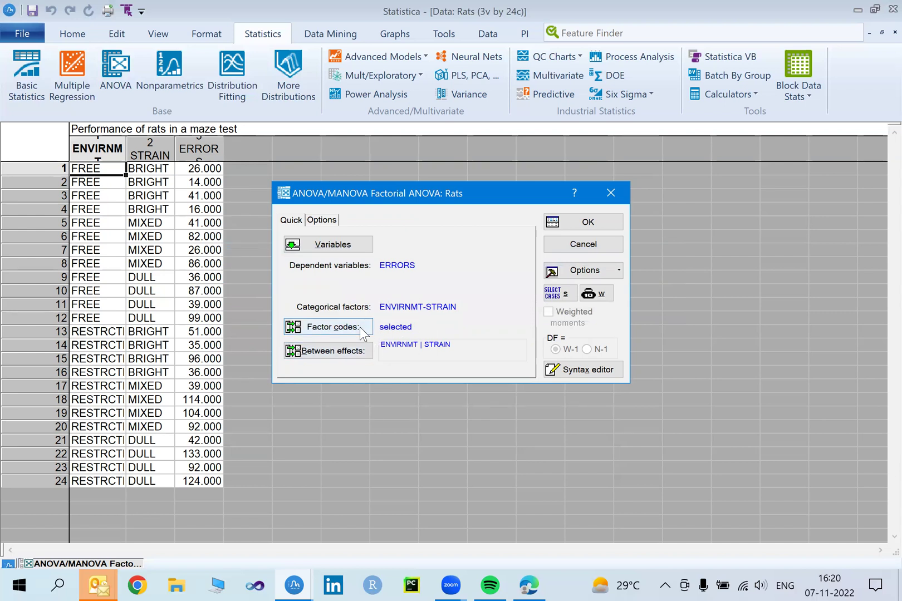
left_click(349, 354)
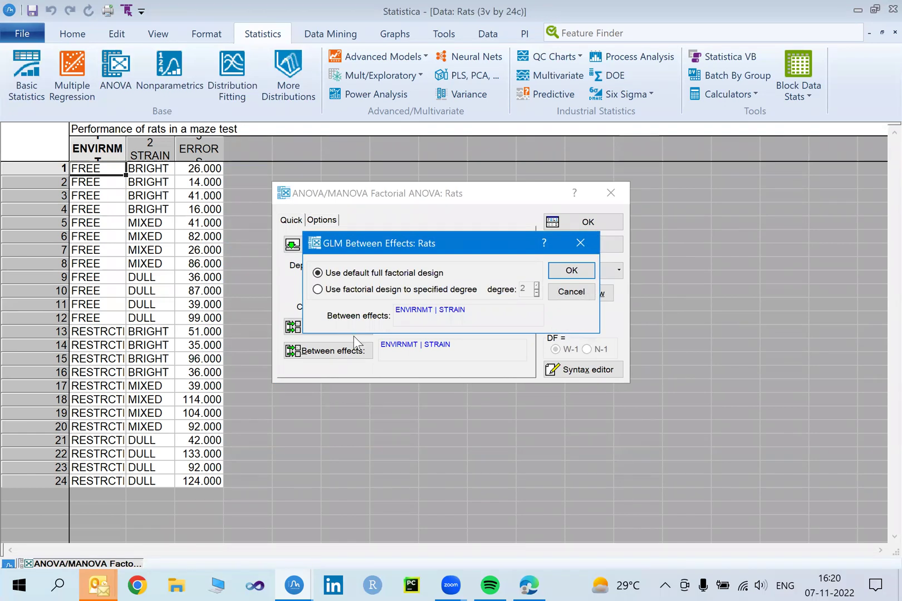
left_click(571, 289)
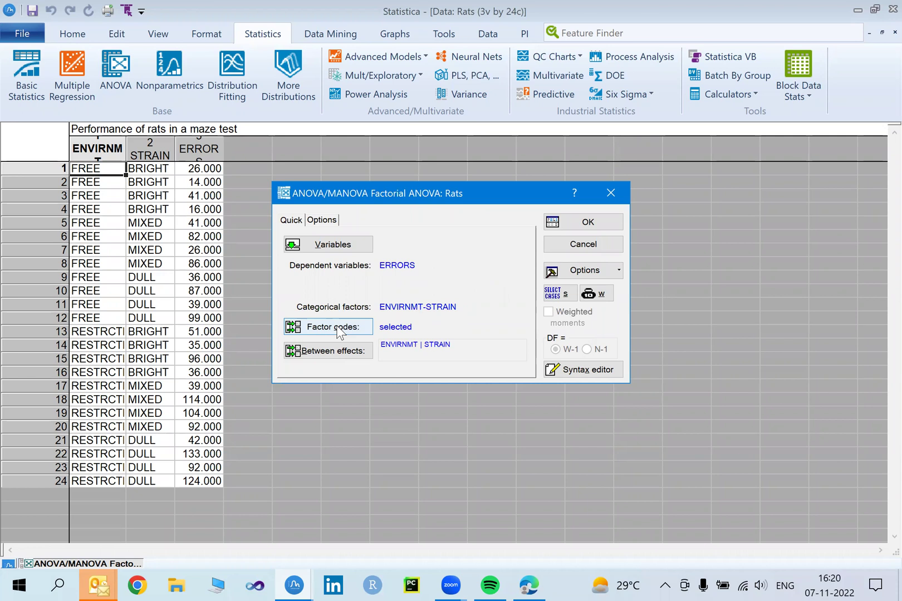
left_click(333, 327)
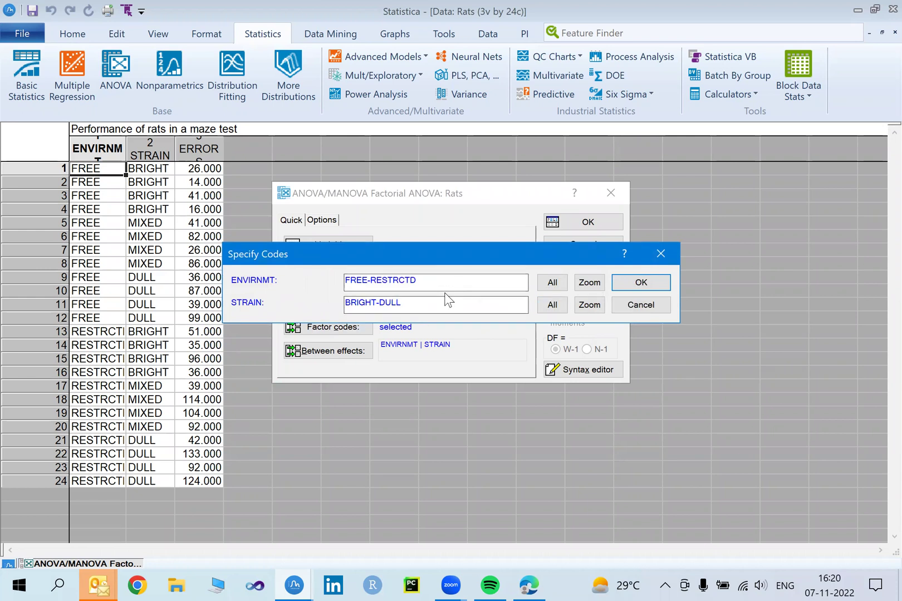
left_click(640, 304)
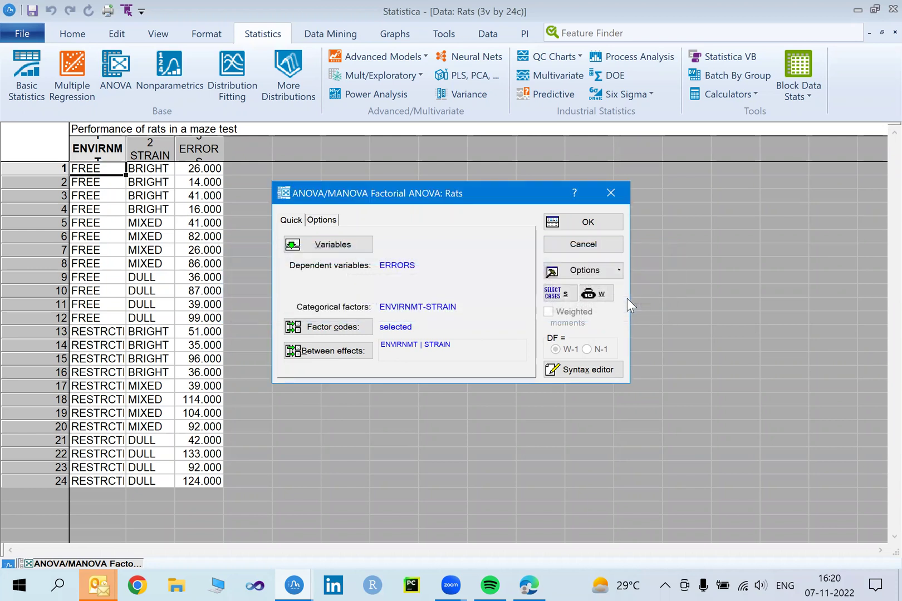
left_click(359, 328)
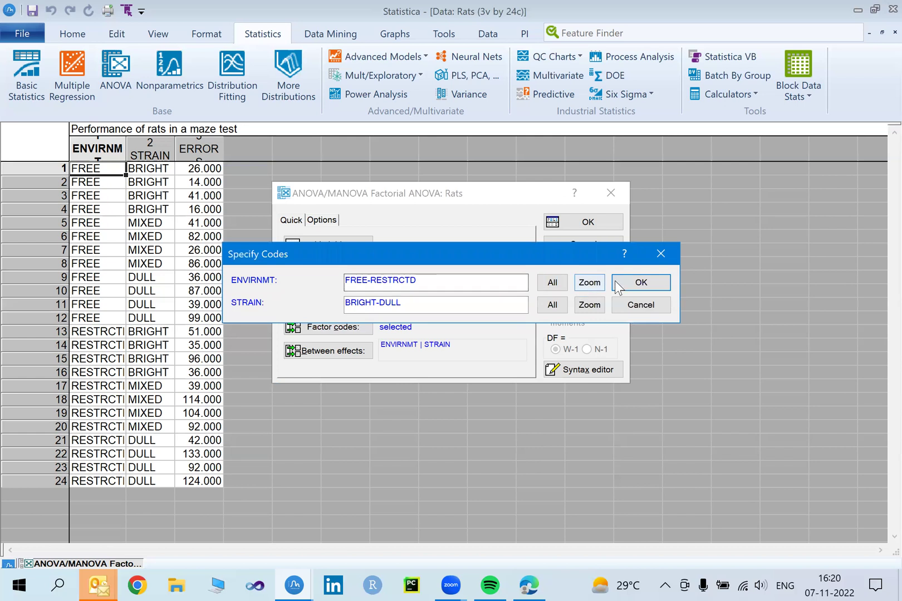
left_click(395, 276)
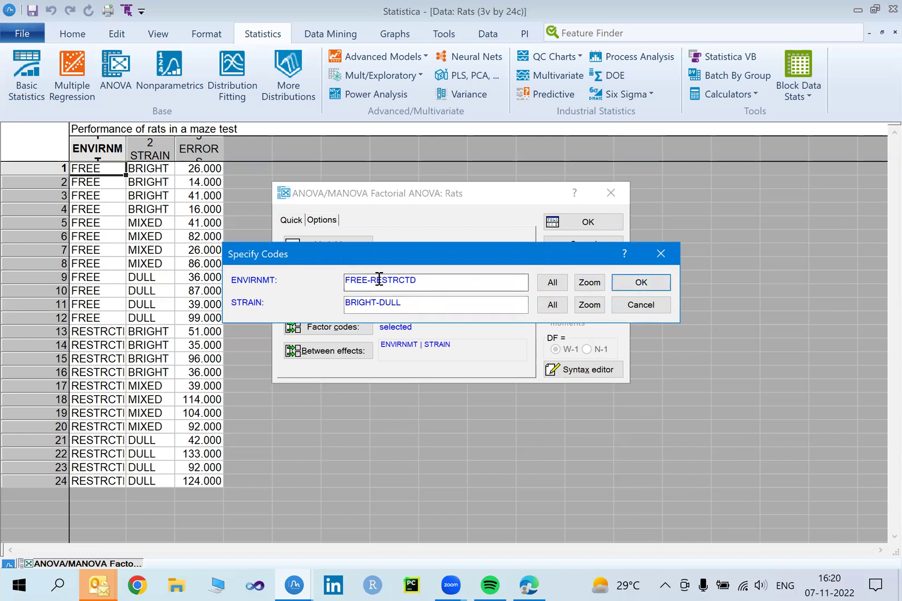
double_click(379, 280)
left_click(438, 288)
double_click(438, 288)
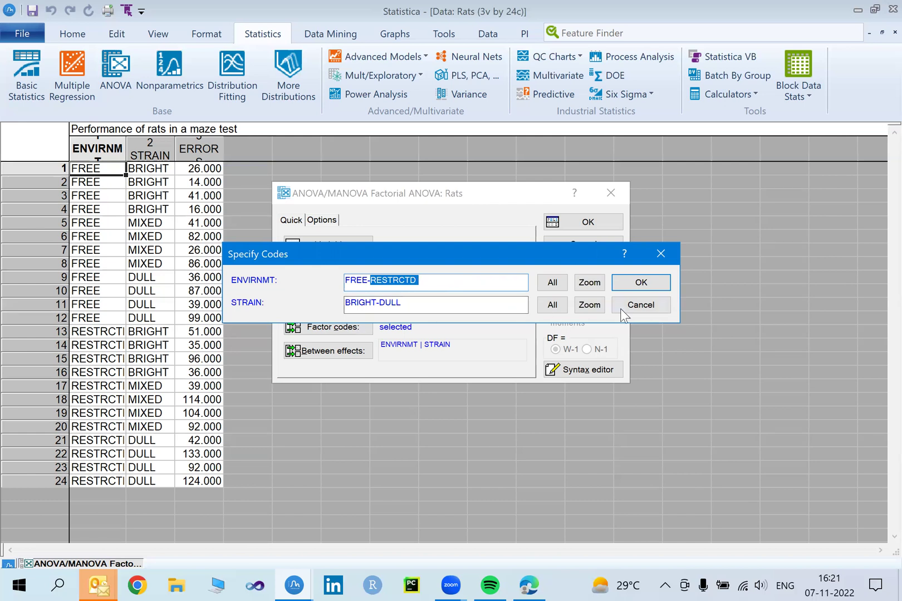
left_click(646, 307)
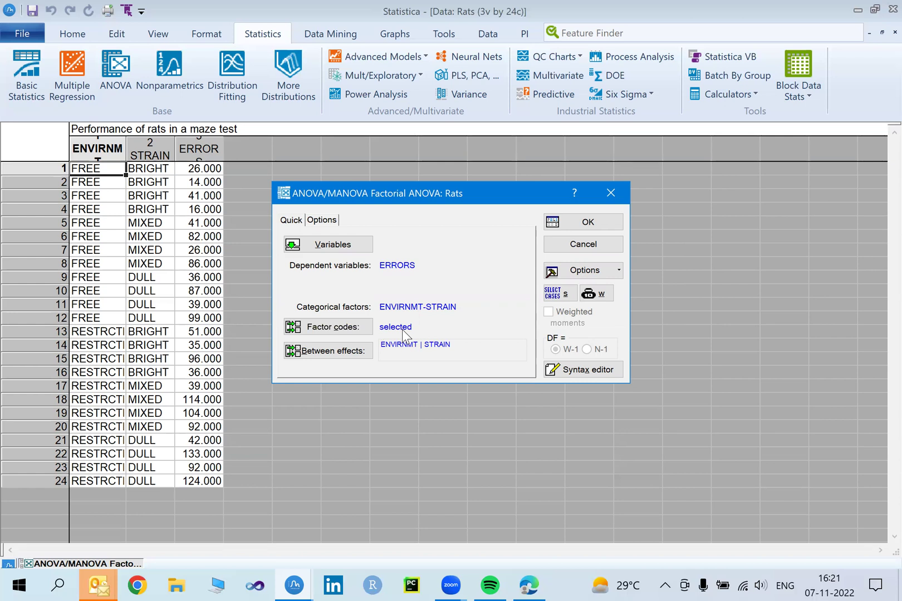
Step: Accept the default full factorial design, run the ANOVA and generate the all effects table for ERRORS
left_click(334, 351)
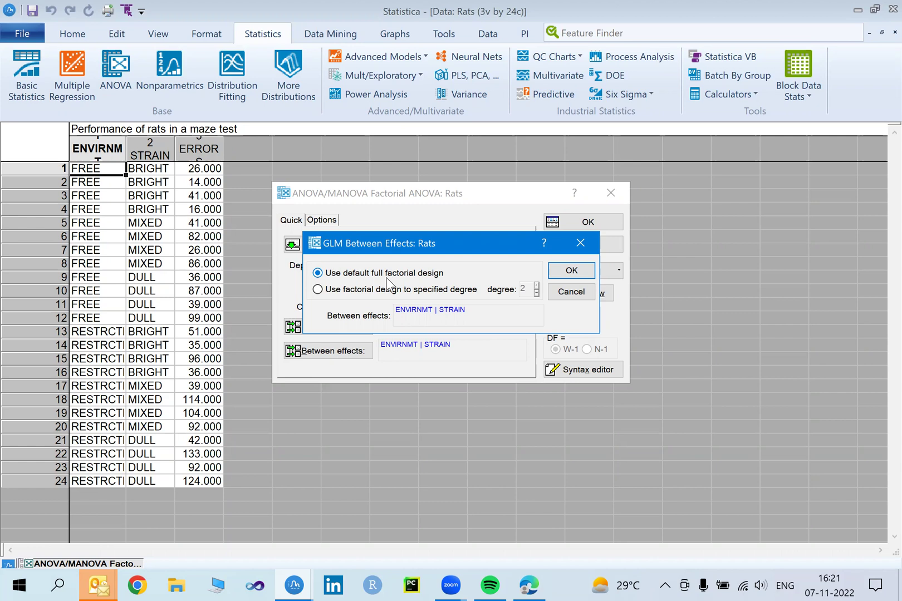
left_click(572, 270)
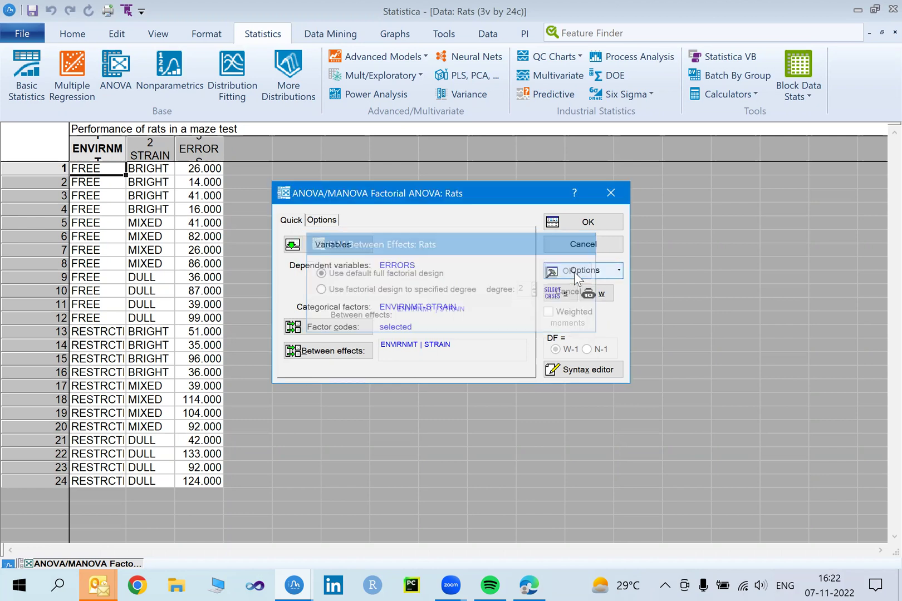
left_click(587, 223)
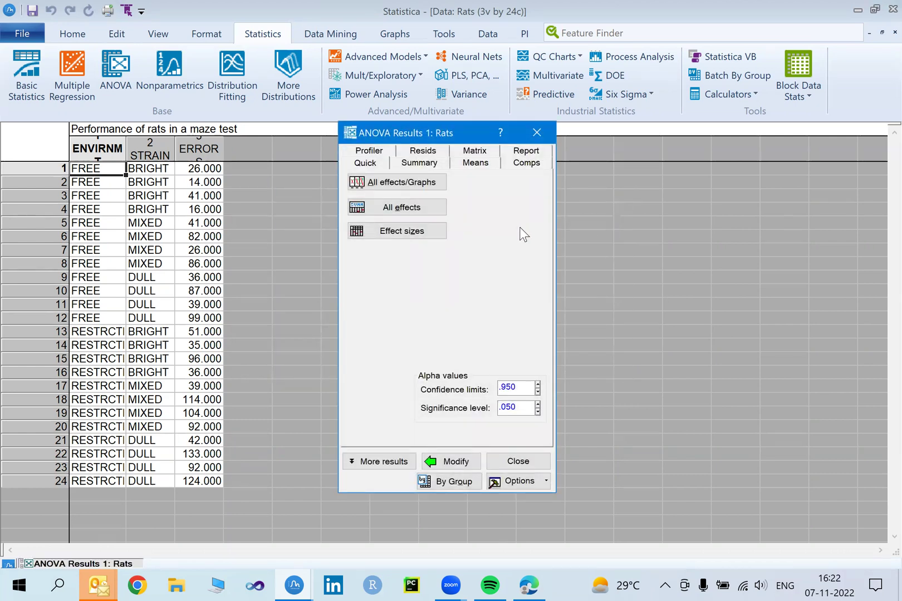
left_click(408, 207)
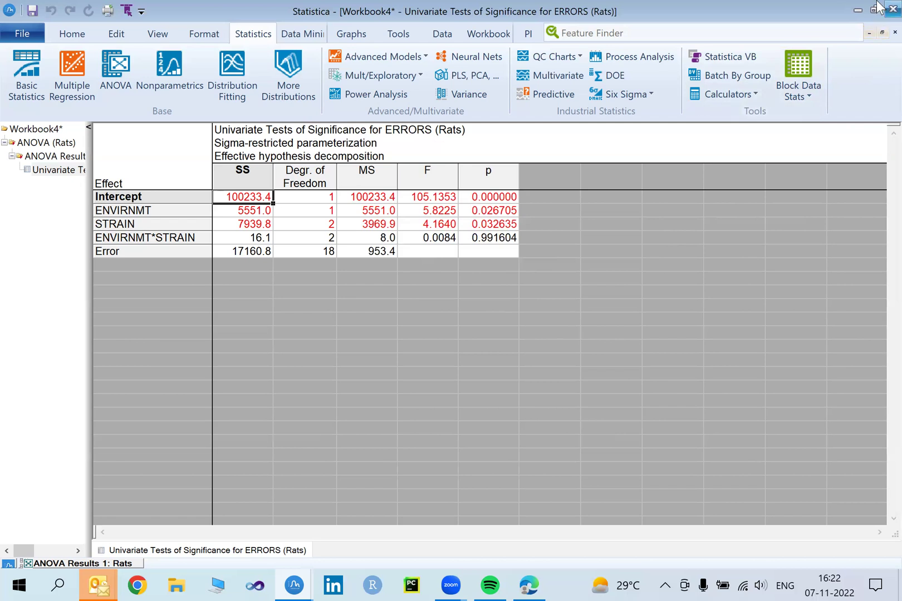
Step: Minimize the results workbook, close Report5 without saving and maximize the Rats spreadsheet
left_click(869, 33)
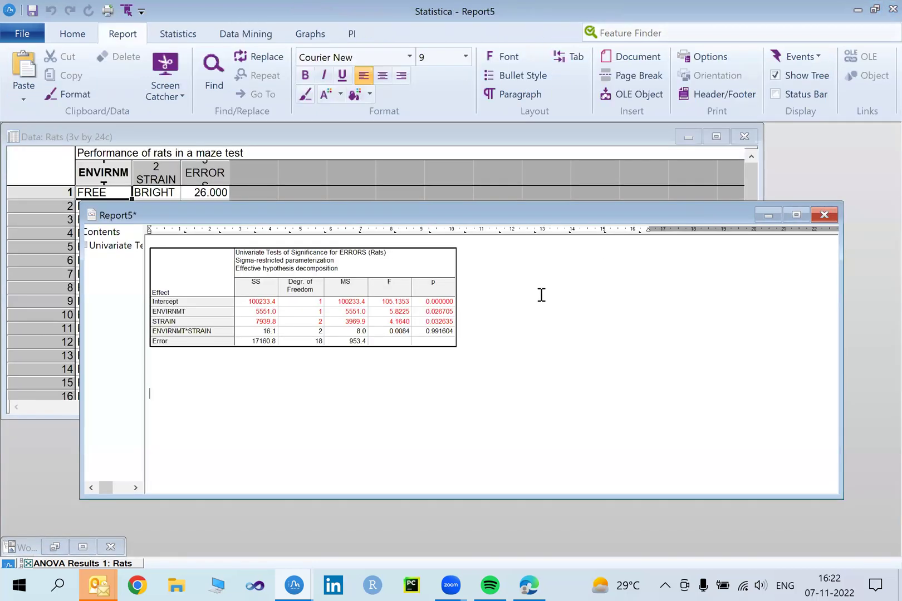
left_click(822, 215)
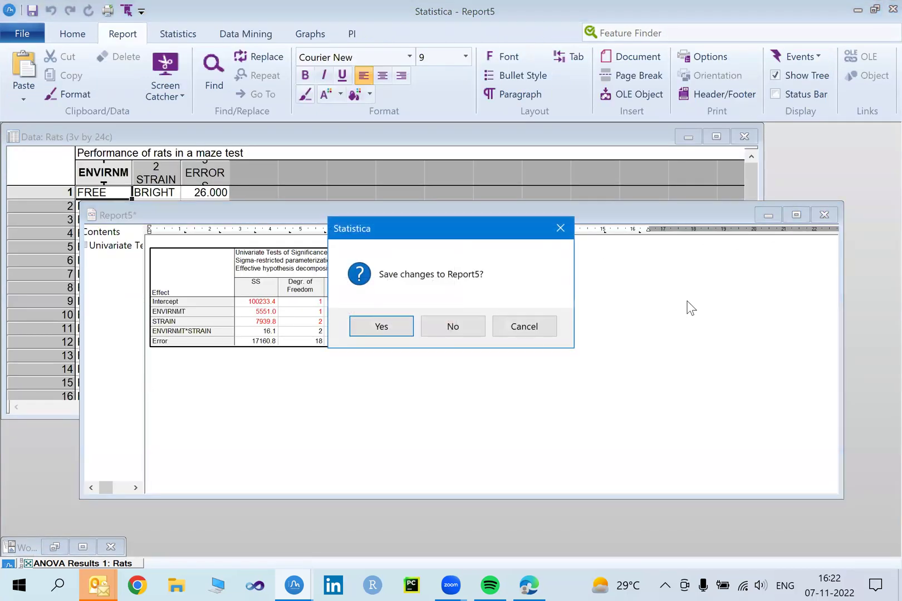
left_click(469, 326)
left_click(717, 137)
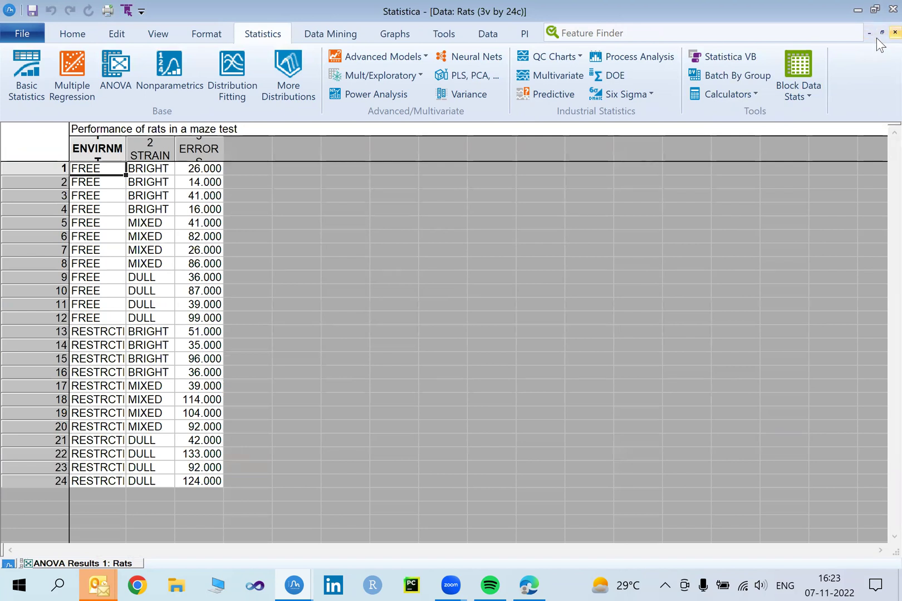
Step: Close the Rats spreadsheet together with its ANOVA results and close the results workbook
left_click(894, 33)
left_click(500, 339)
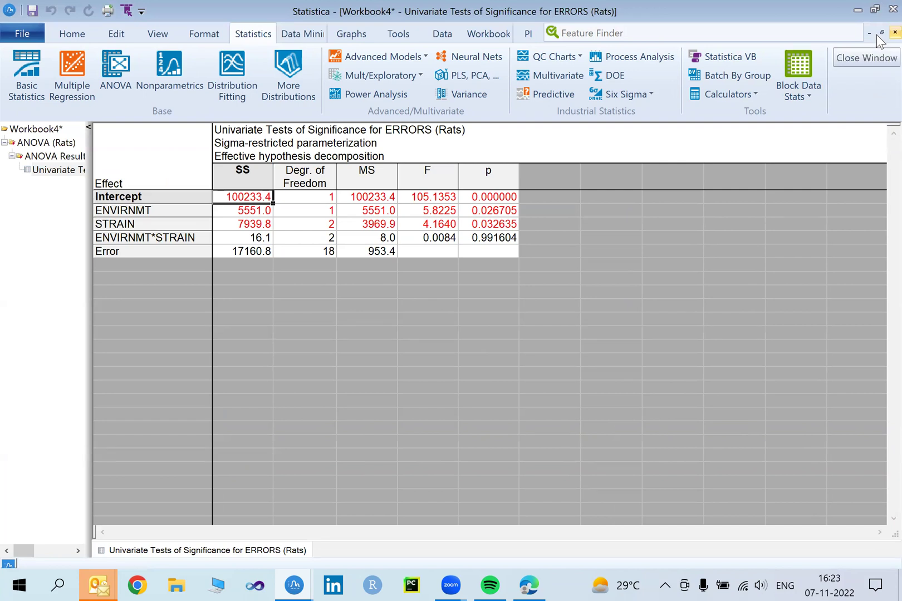
left_click(895, 32)
left_click(452, 327)
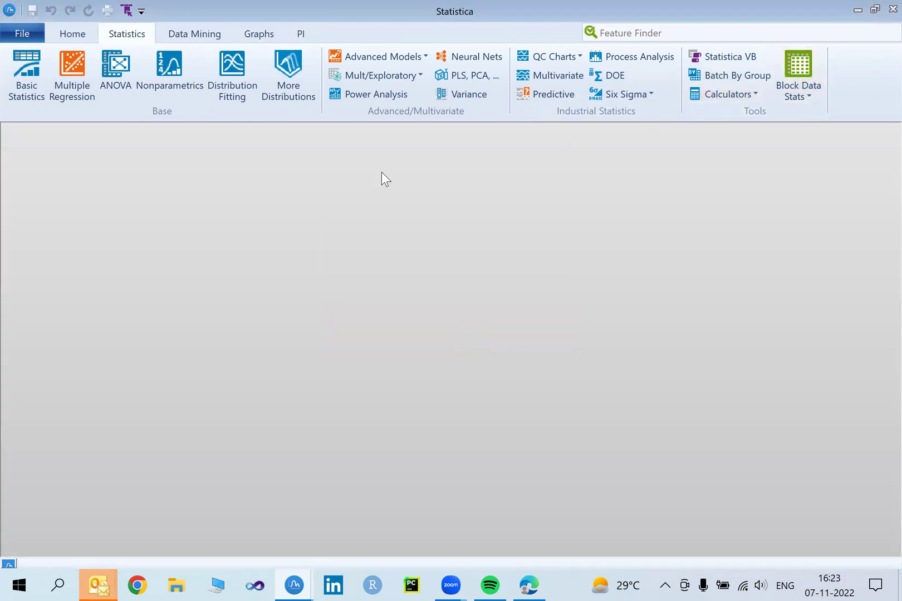
Step: Reopen Rats.sta from the recent documents and move its window to the upper part of the workspace
left_click(30, 32)
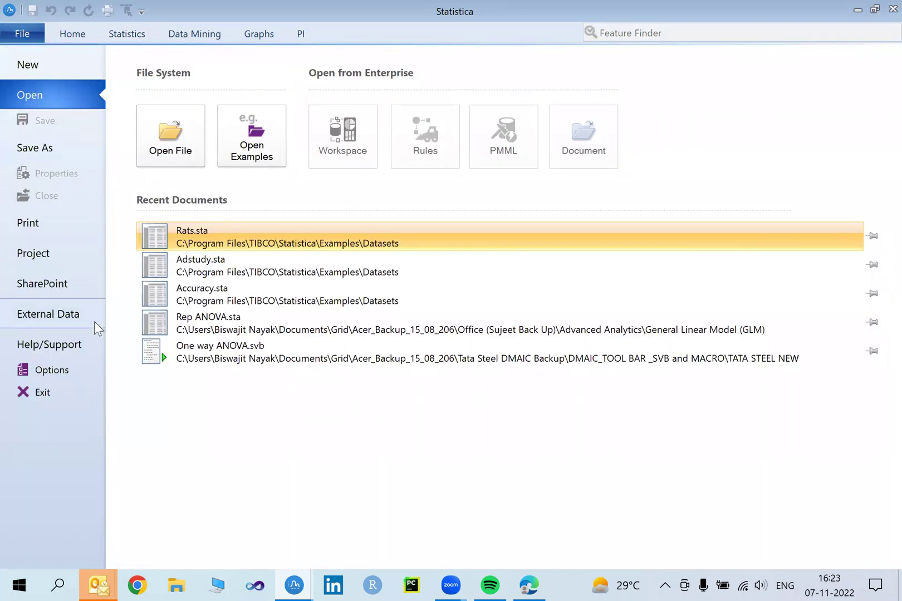
left_click(196, 231)
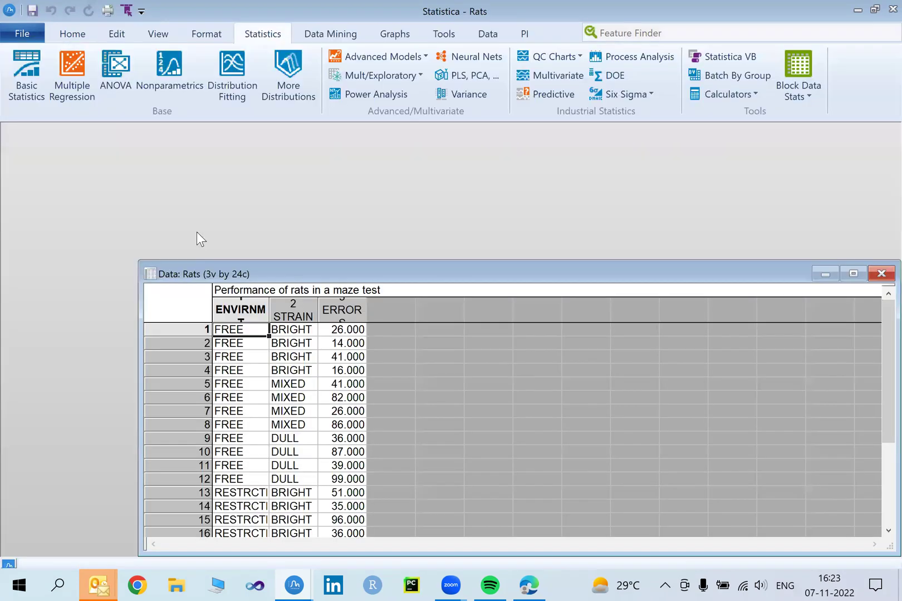
left_click_drag(456, 270, 323, 142)
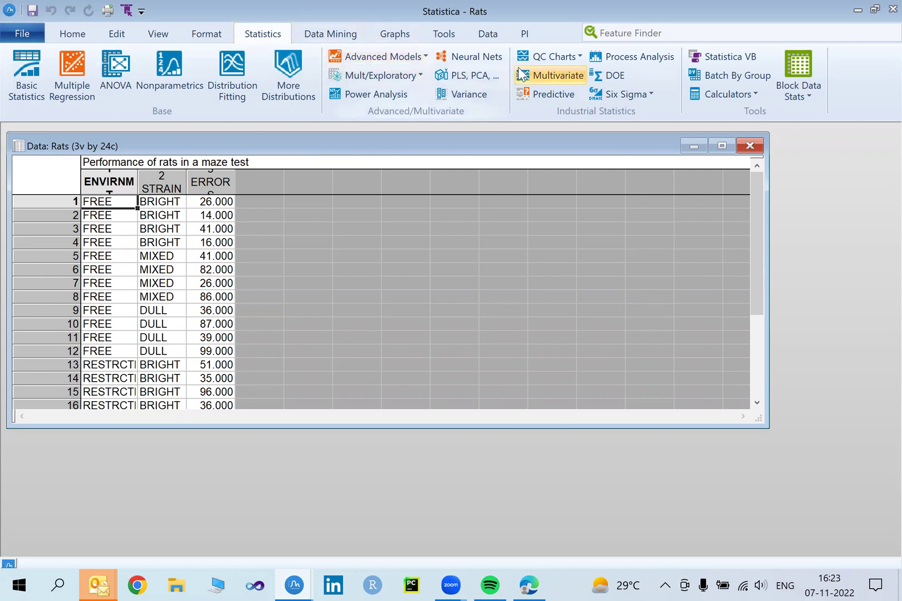
Step: Review the quick and advanced design types available in Design & Analysis of Experiments and close the dialog without choosing one
left_click(600, 75)
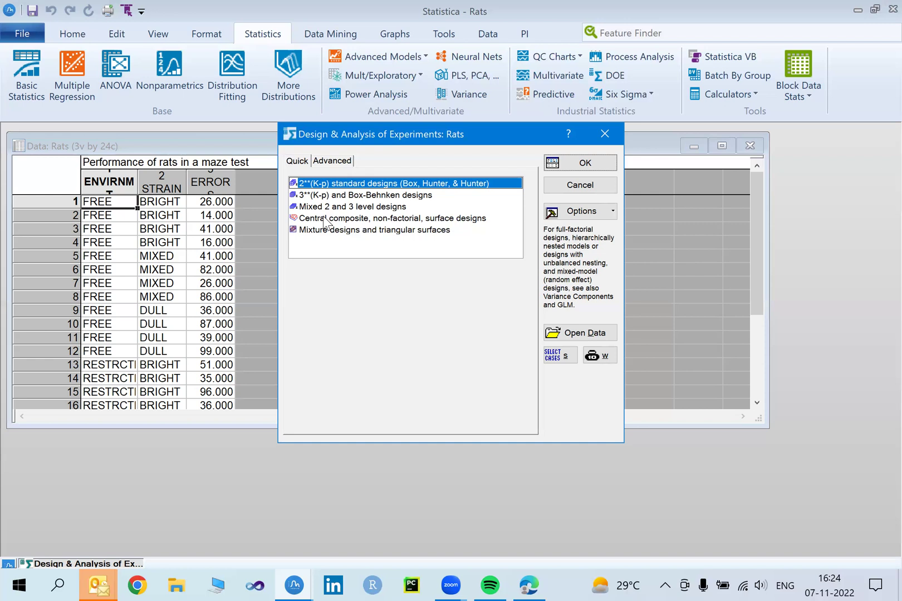
left_click(336, 161)
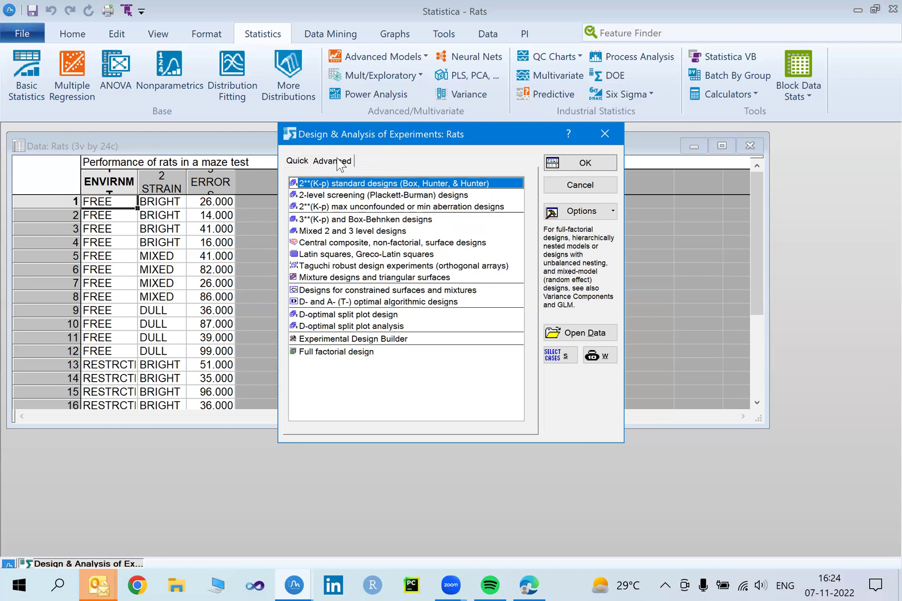
left_click(296, 162)
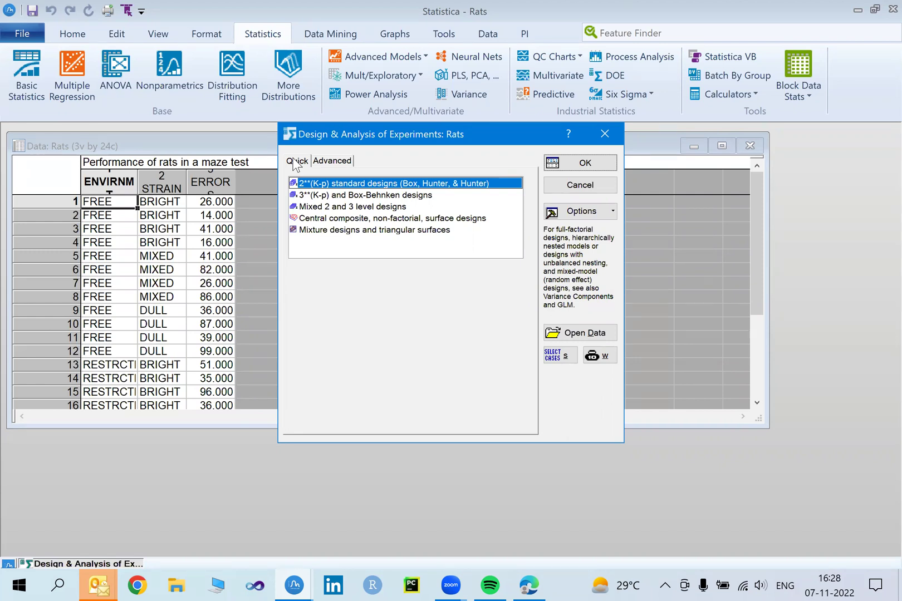
left_click(339, 163)
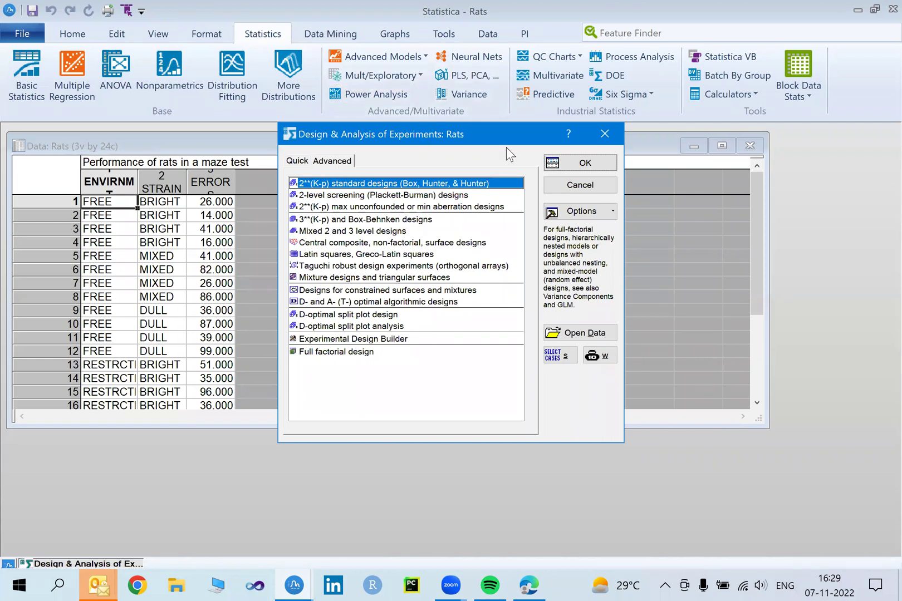
left_click(572, 190)
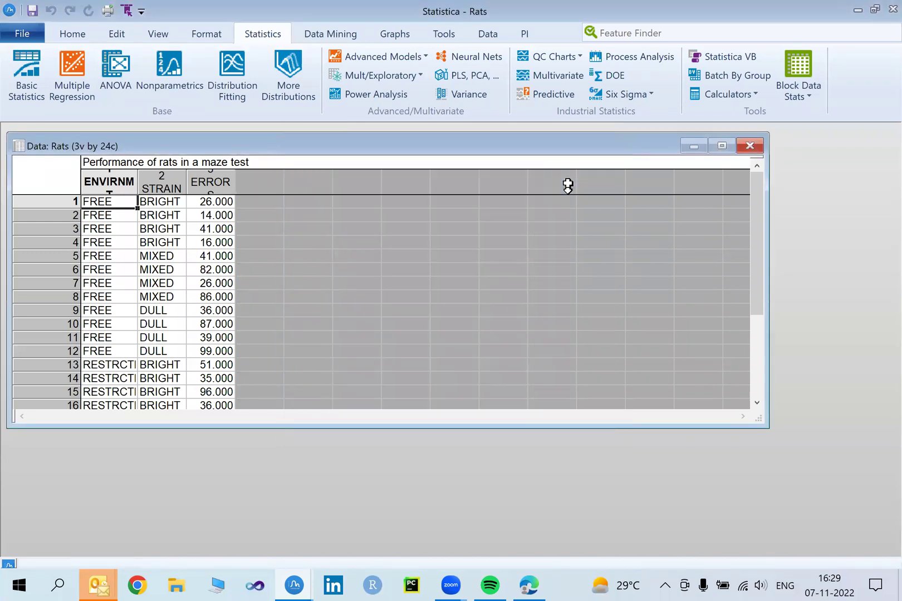
Step: Compute the minimum of the ERRORS column as a block statistic from the maximized Rats spreadsheet and minimize the result sheet
left_click(722, 146)
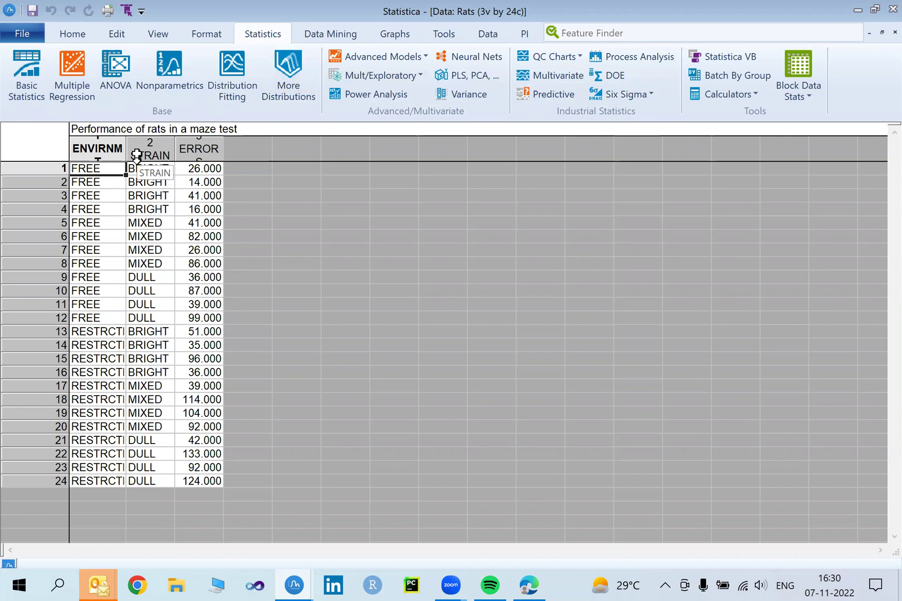
right_click(194, 150)
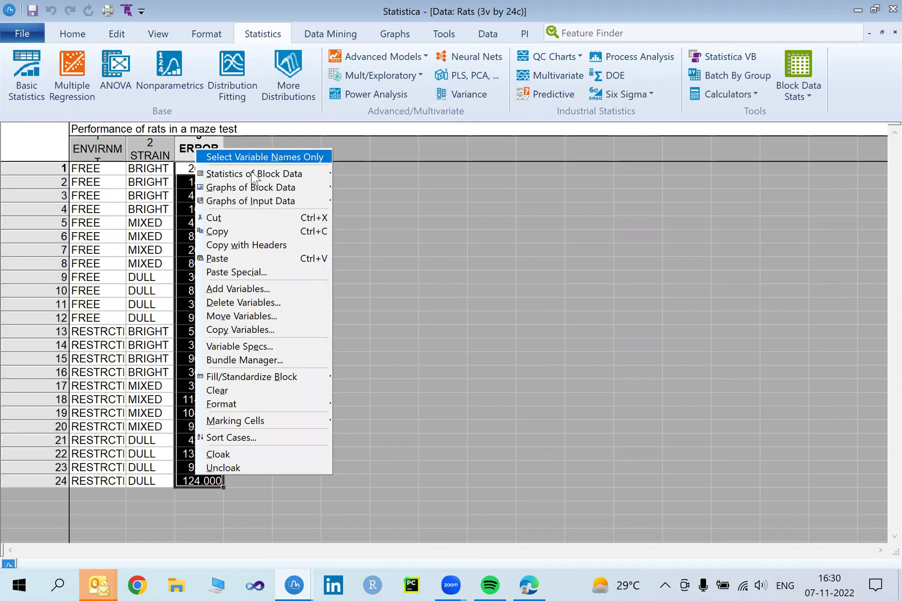
mouse_move(328, 171)
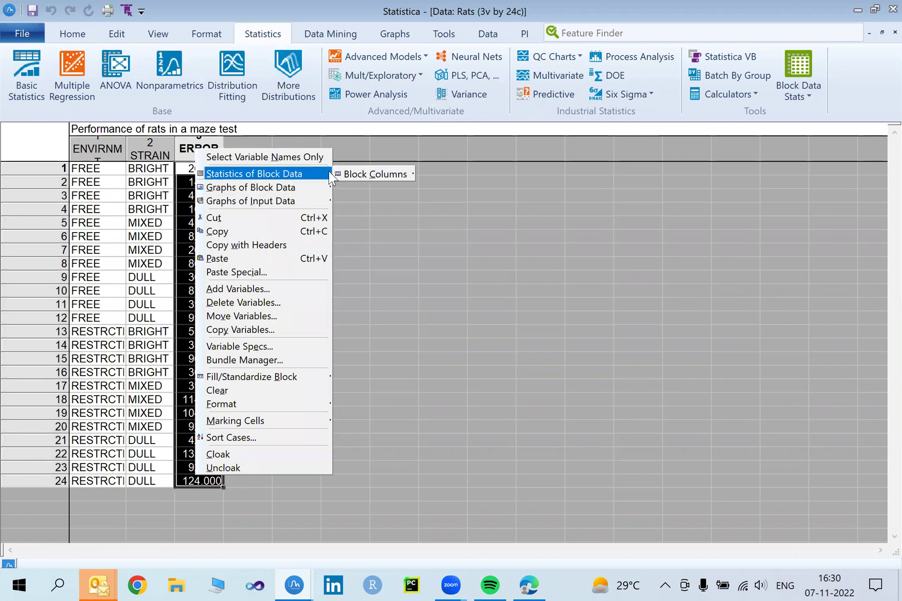
mouse_move(398, 175)
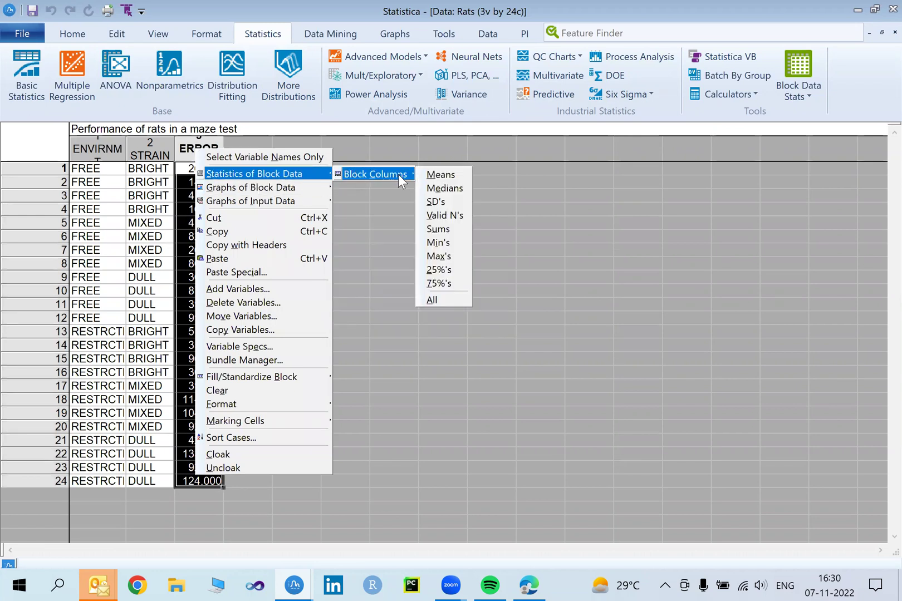
left_click(439, 242)
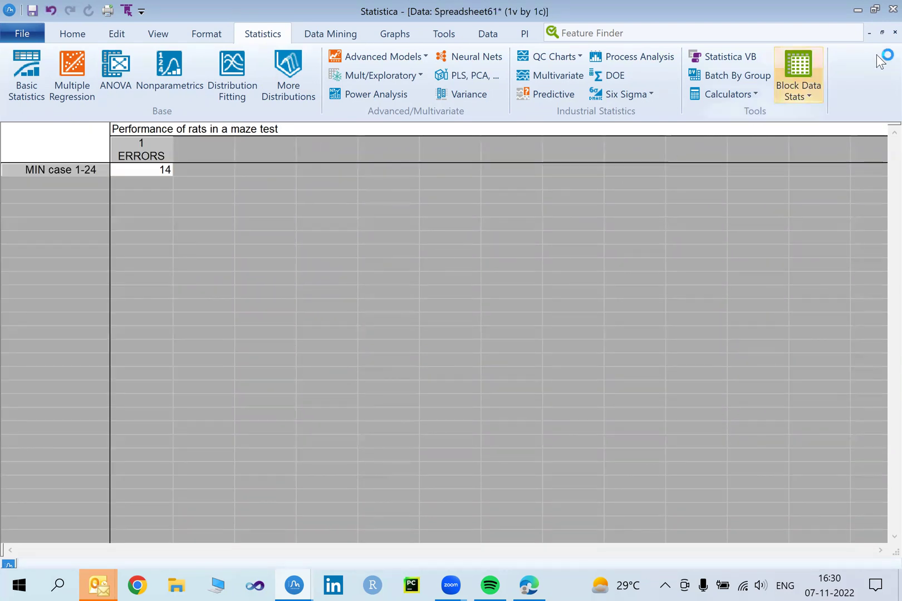
left_click(871, 31)
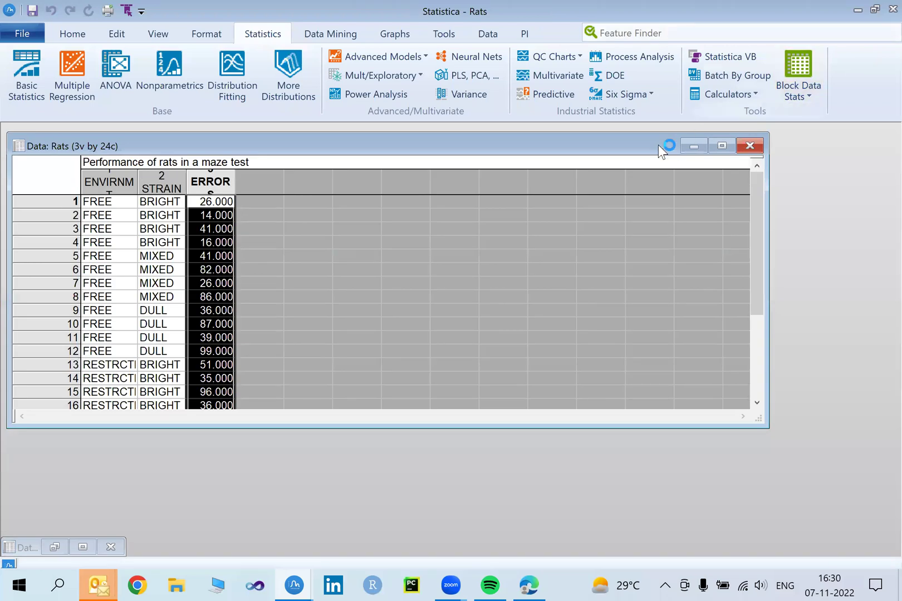
Step: Compute the maximum of the ERRORS column as a block statistic, minimize the result sheet and maximize the Rats spreadsheet
right_click(220, 181)
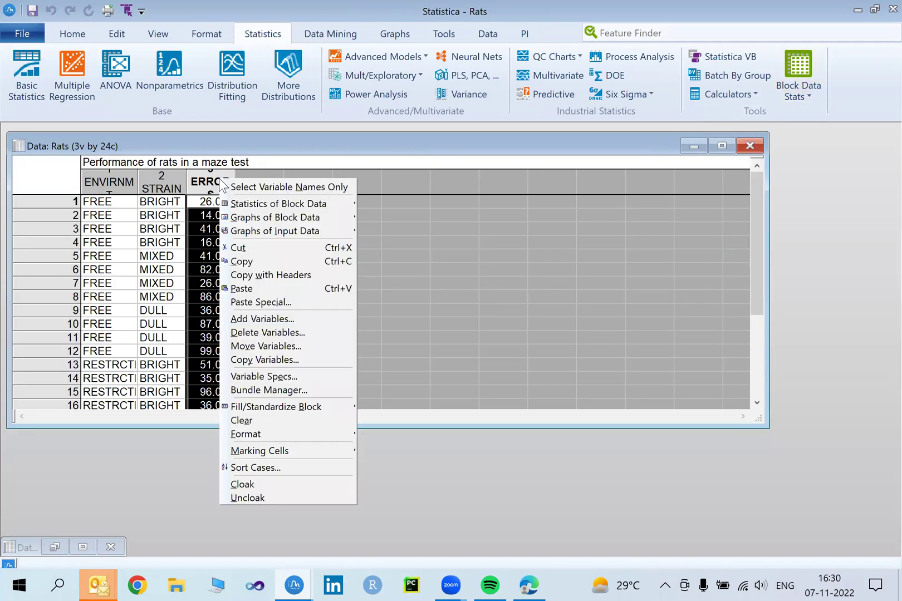
mouse_move(345, 206)
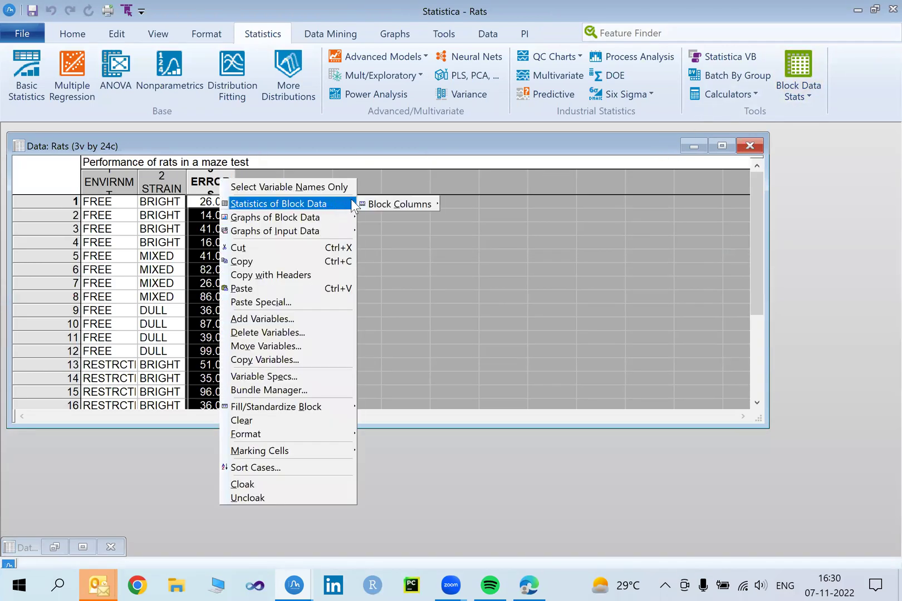
mouse_move(422, 203)
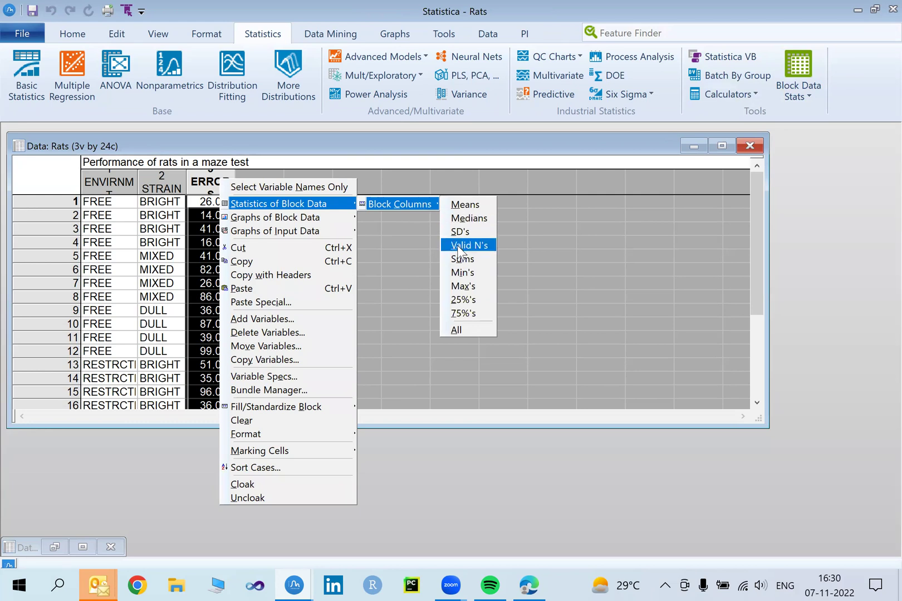
left_click(461, 285)
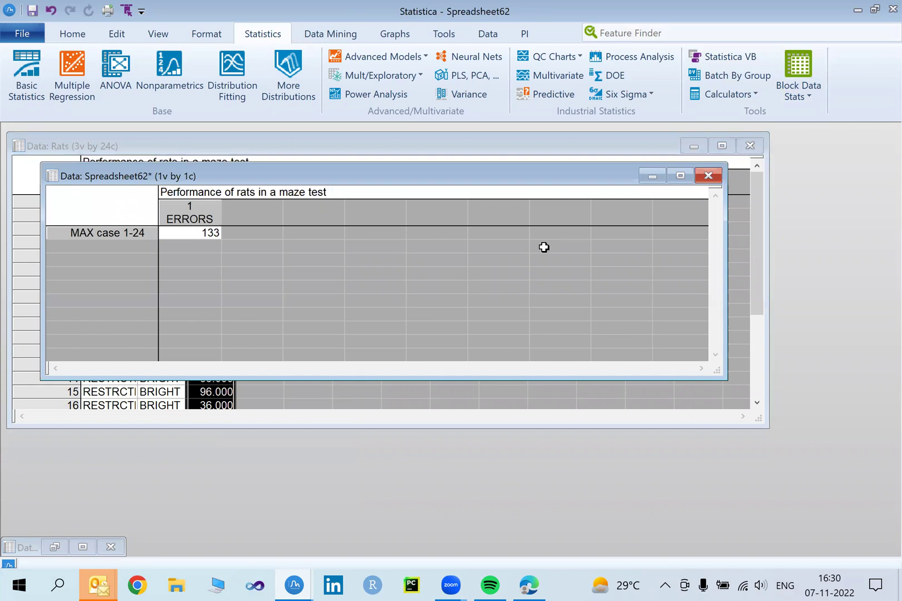
left_click(651, 186)
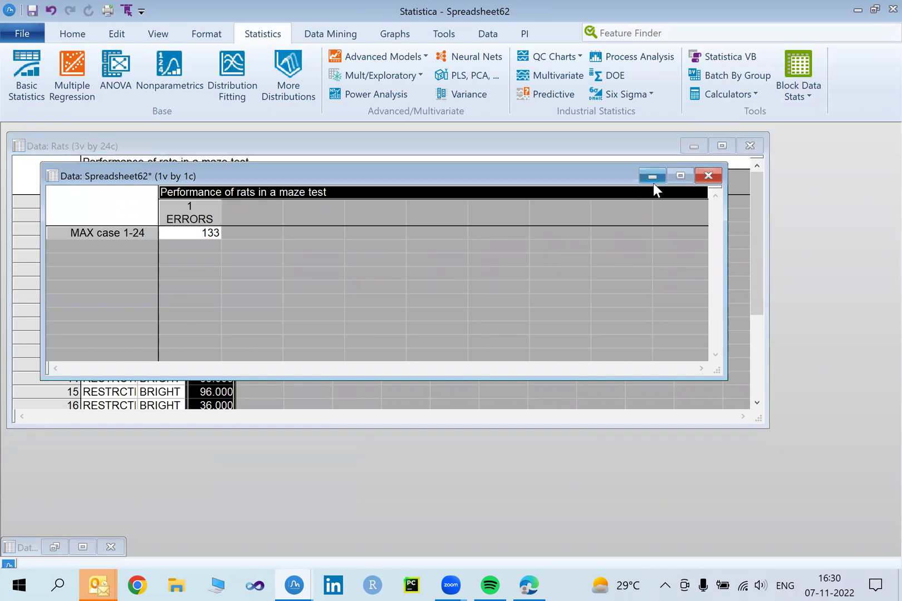
left_click(653, 179)
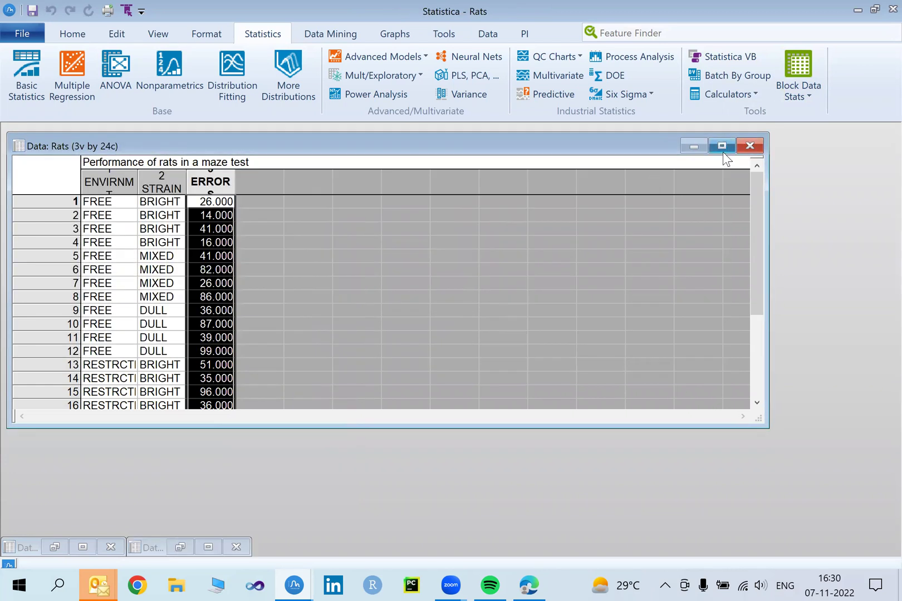
left_click(723, 149)
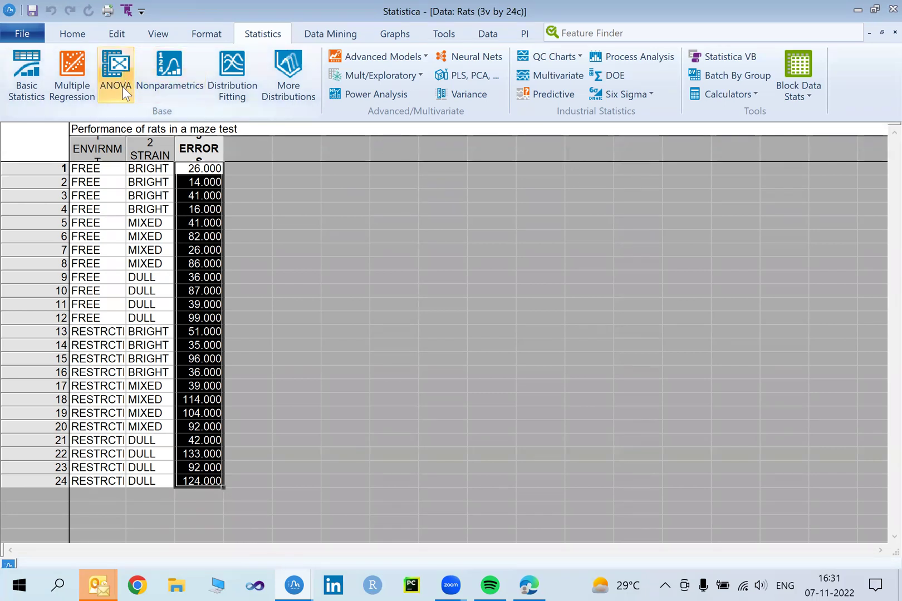
Step: Open the Statistica Electronic Manual and expand the Experimental Design examples under Industrial Statistics
left_click(23, 33)
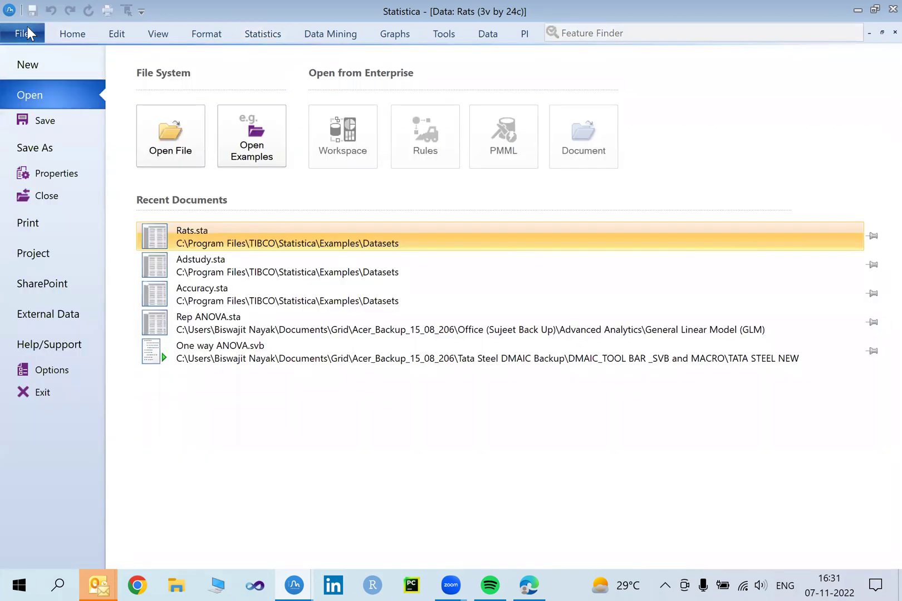
left_click(52, 348)
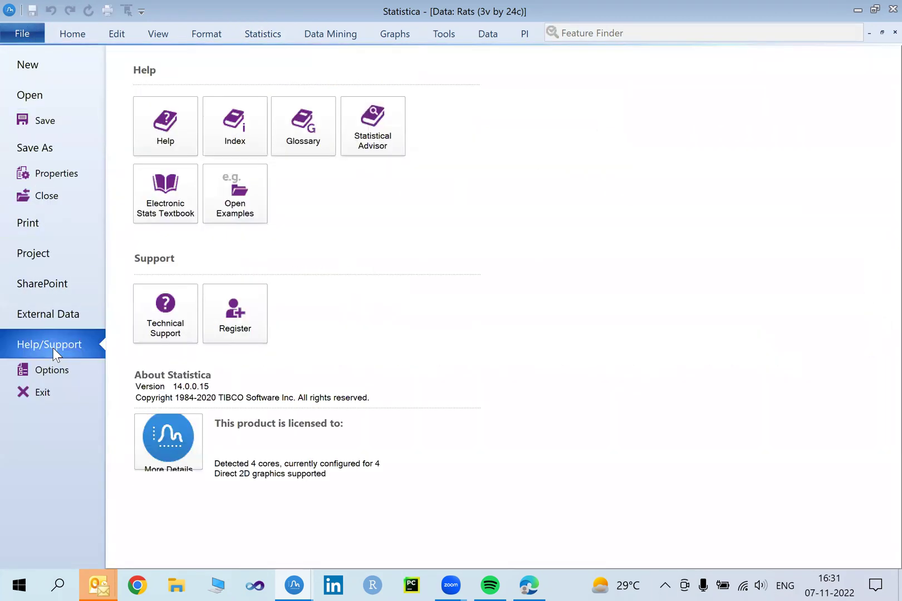
left_click(169, 119)
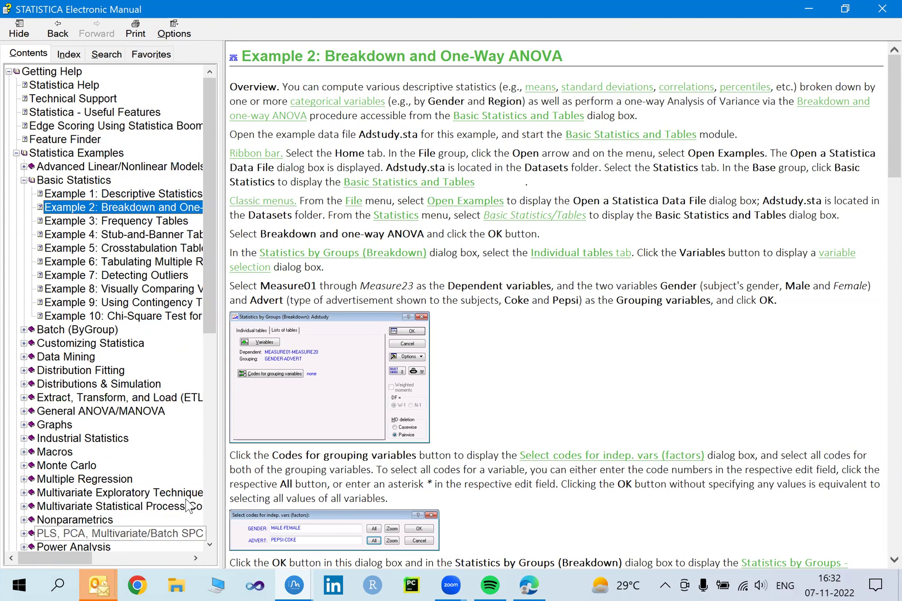
scroll(189, 506, "down", 3)
scroll(190, 505, "down", 3)
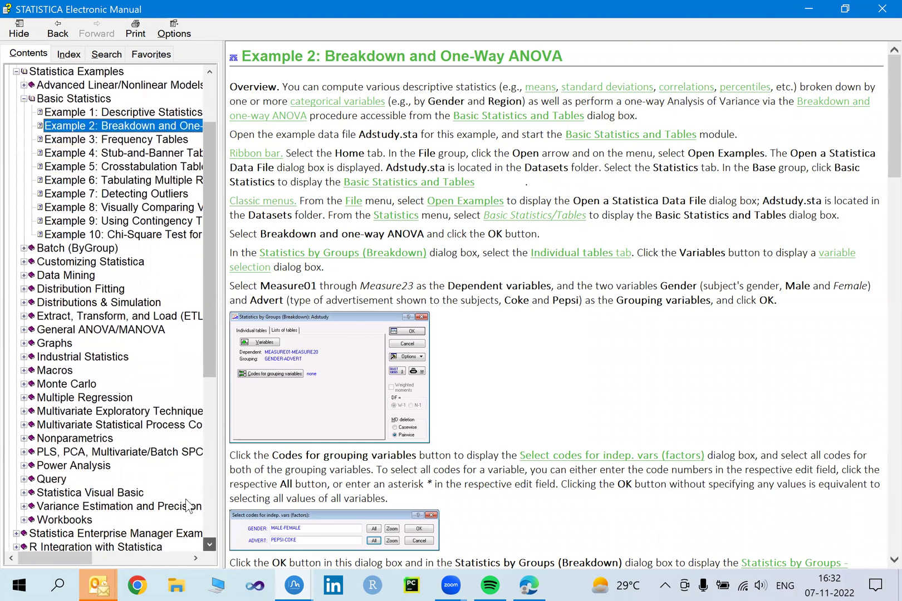
scroll(187, 505, "down", 1)
scroll(186, 501, "down", 1)
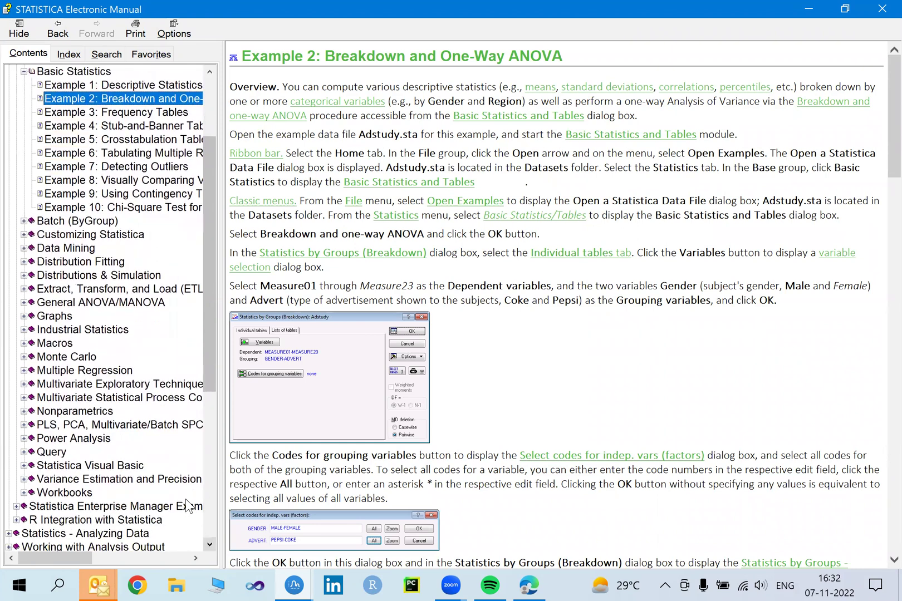
left_click(24, 330)
left_click(32, 342)
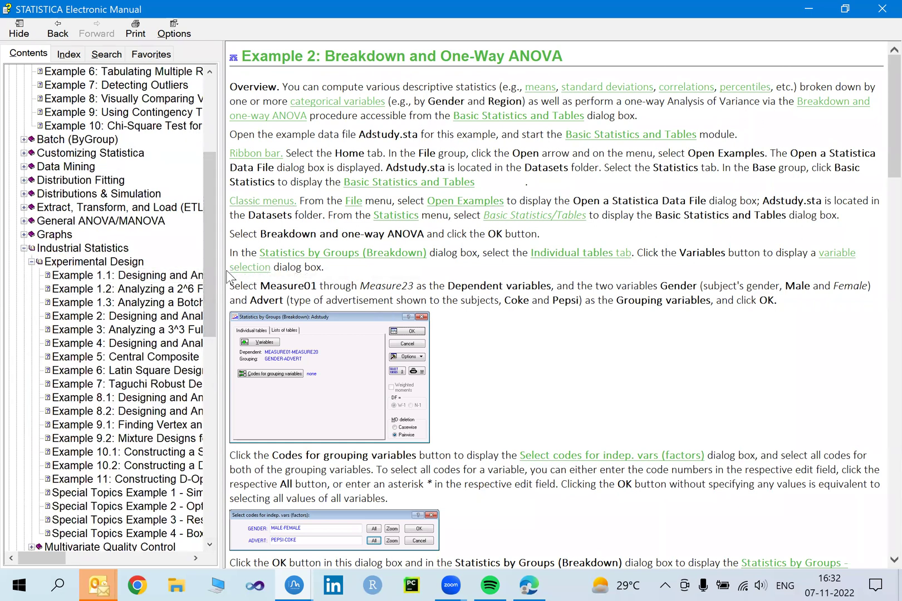
Step: Read Example 1.1 on the 2^(7-4) fractional factorial design, resizing the contents pane as needed, and minimize the manual
left_click_drag(222, 269, 412, 214)
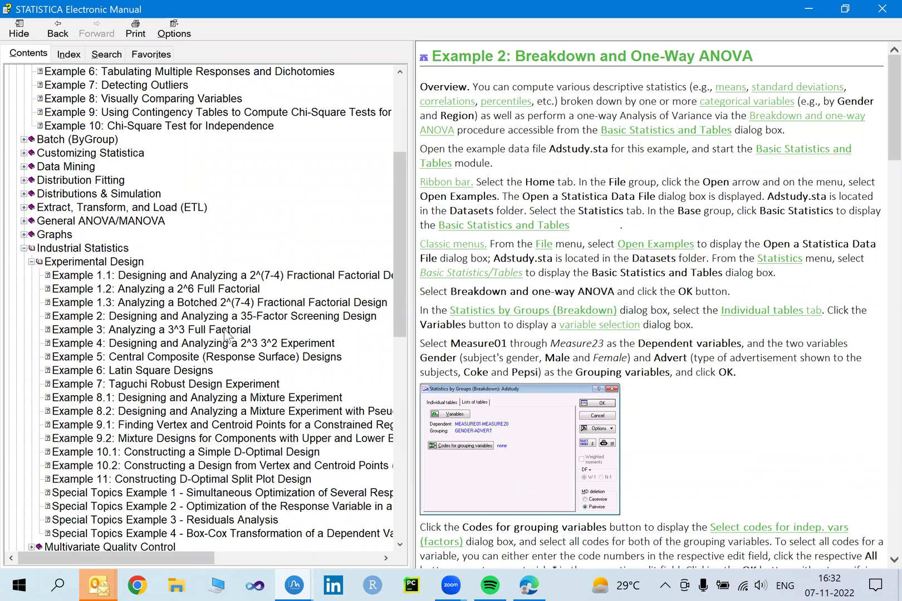
left_click(211, 277)
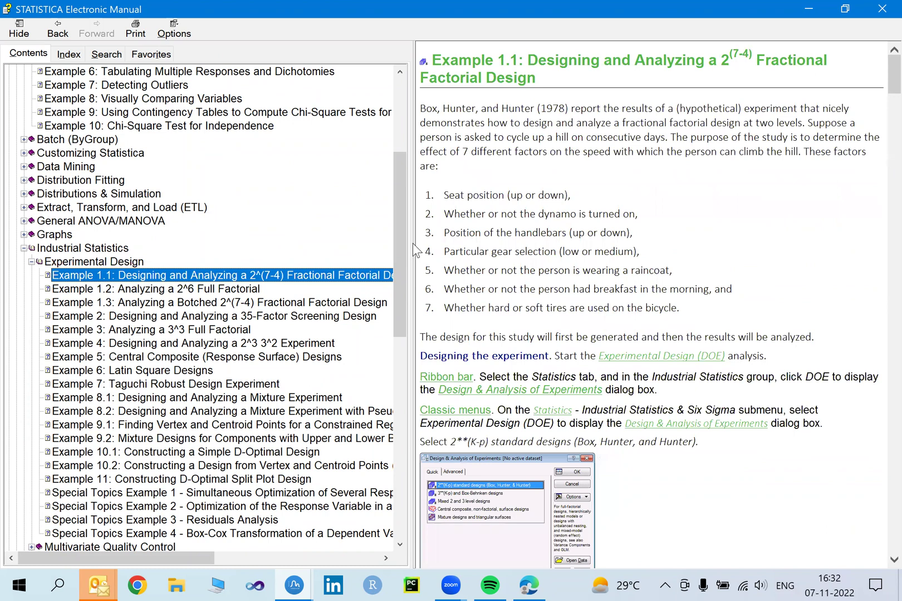
left_click_drag(412, 241, 201, 255)
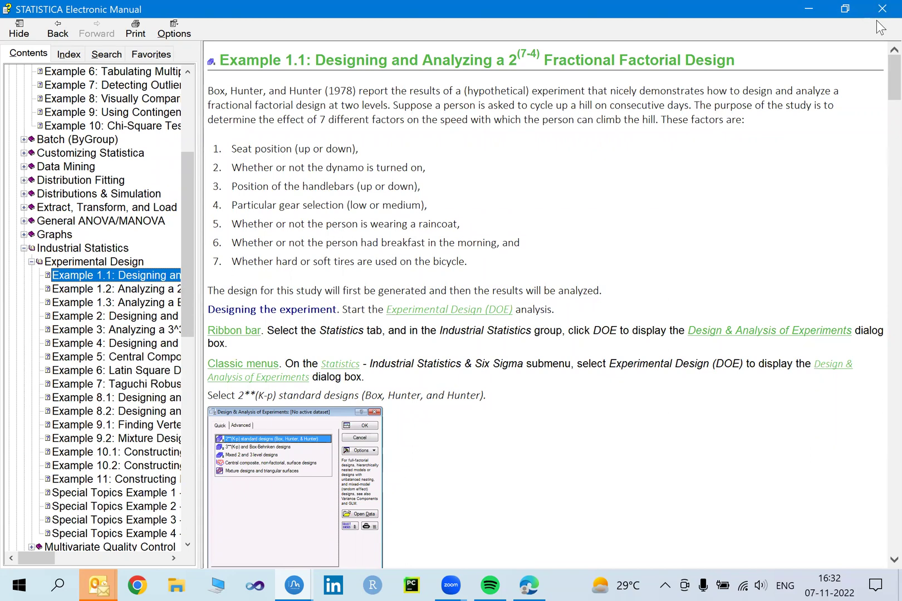
left_click(811, 8)
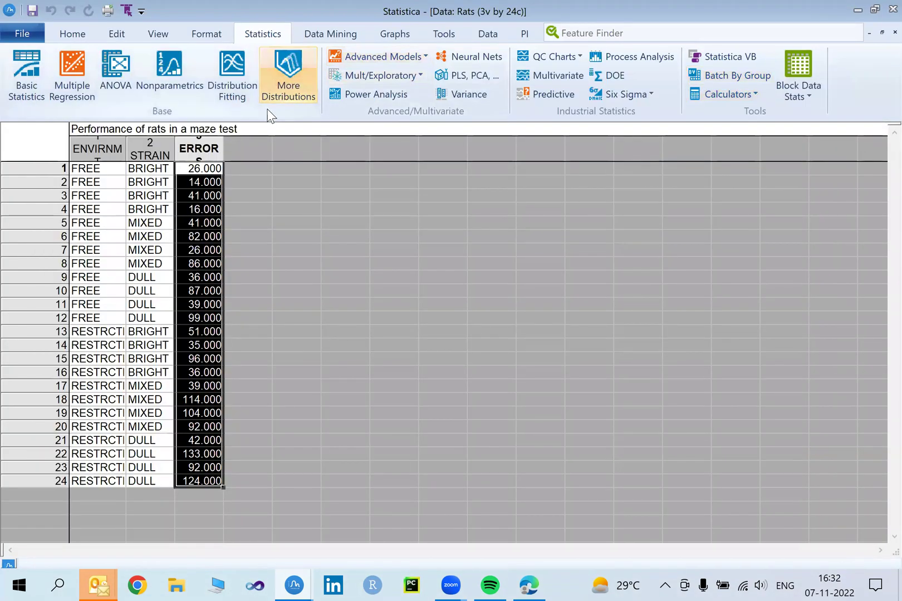
Step: Open the mixed 2 and 3 level designs in Design & Analysis of Experiments and inspect the listed factor combinations
left_click(614, 75)
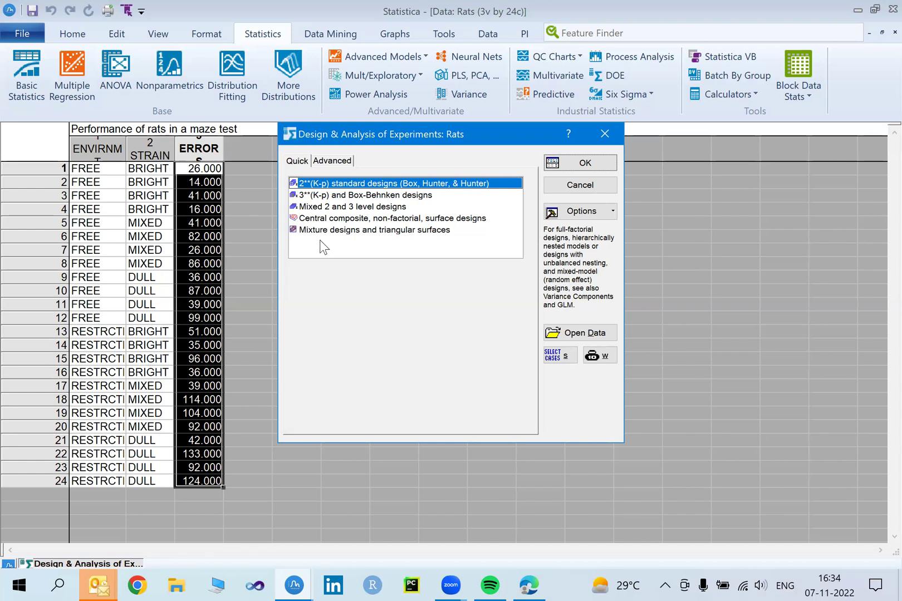
left_click(341, 208)
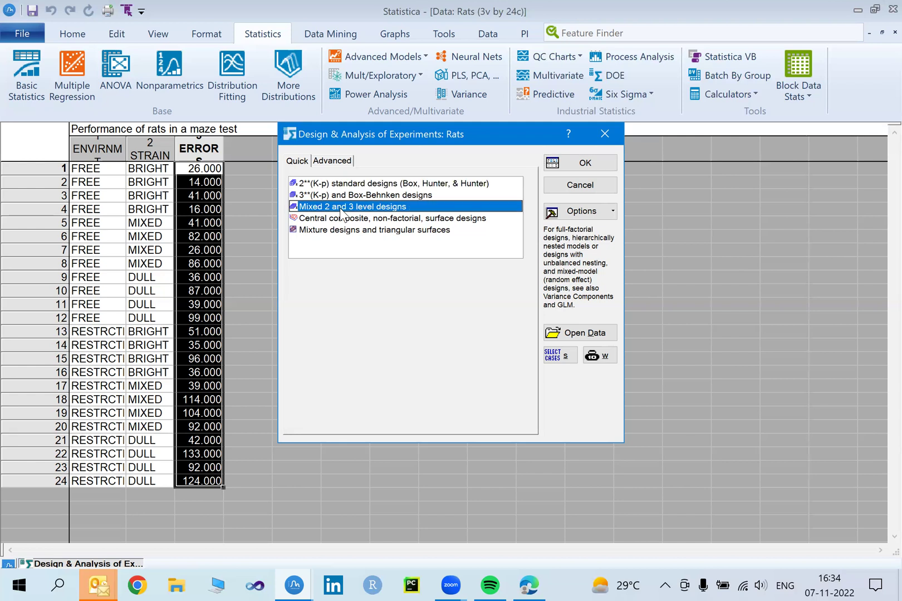
left_click(596, 161)
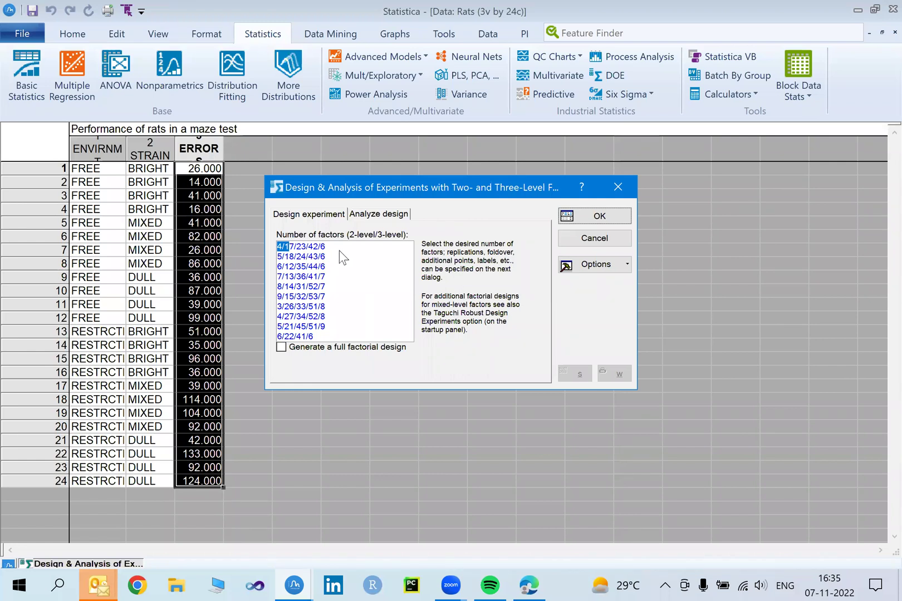
left_click(306, 251)
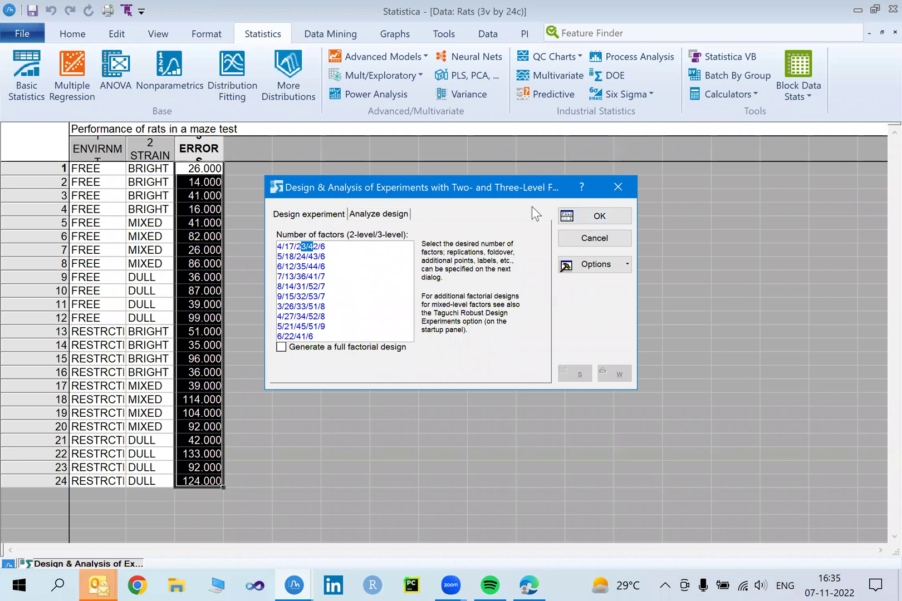
left_click(370, 215)
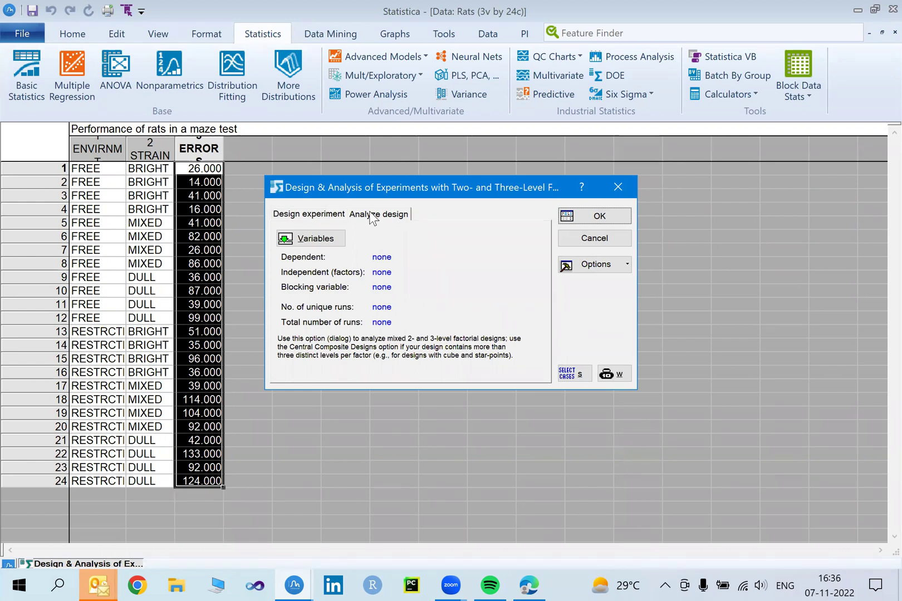
left_click(321, 243)
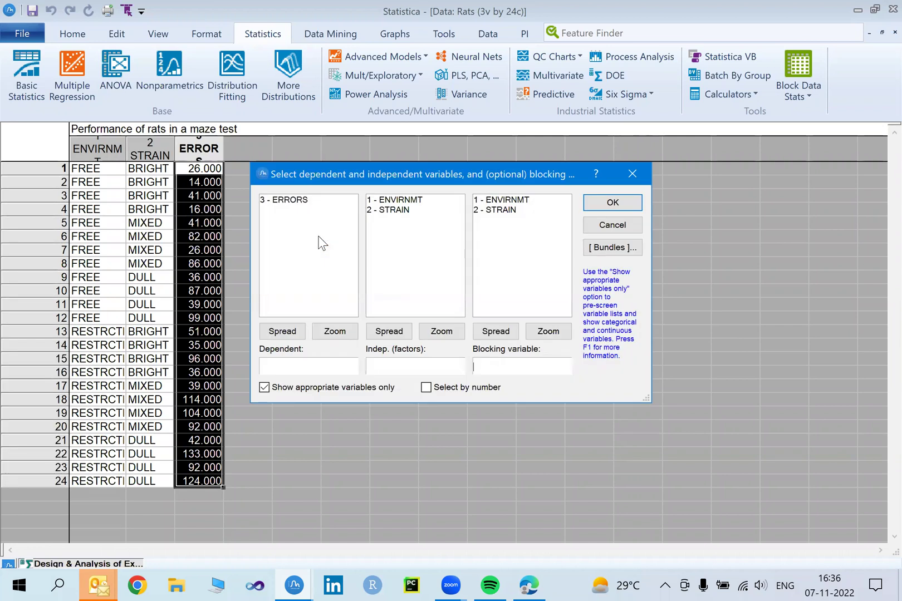
left_click(301, 200)
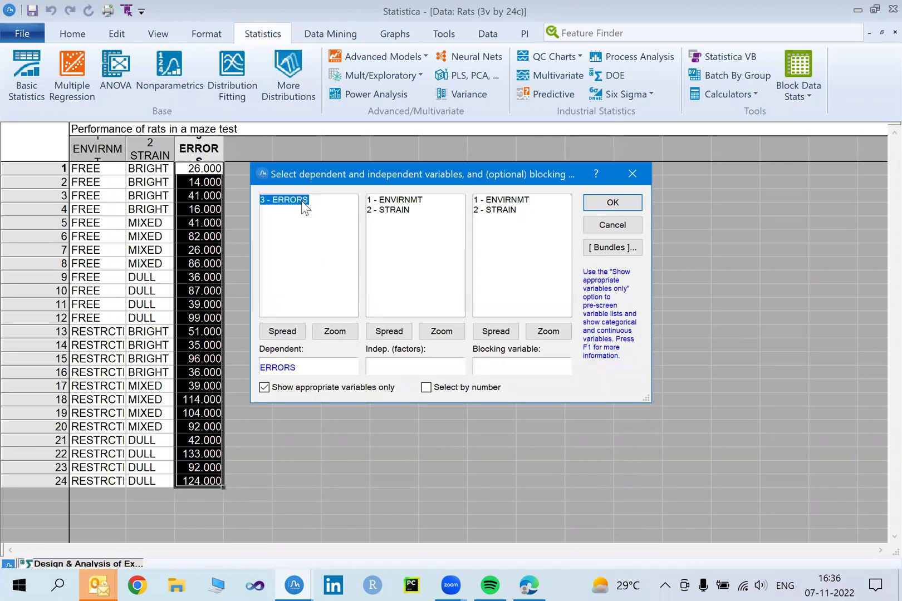
left_click_drag(405, 199, 405, 221)
left_click(609, 202)
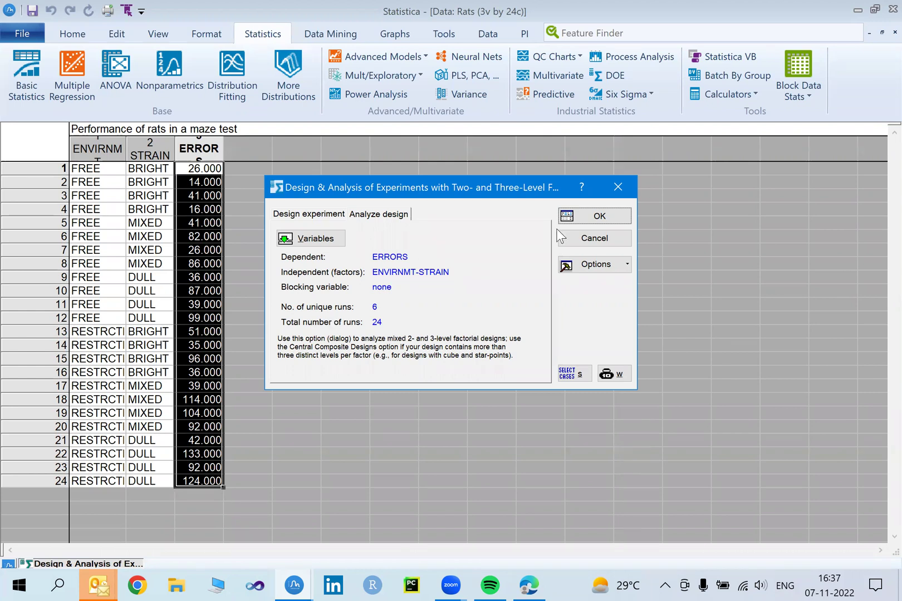
left_click(610, 234)
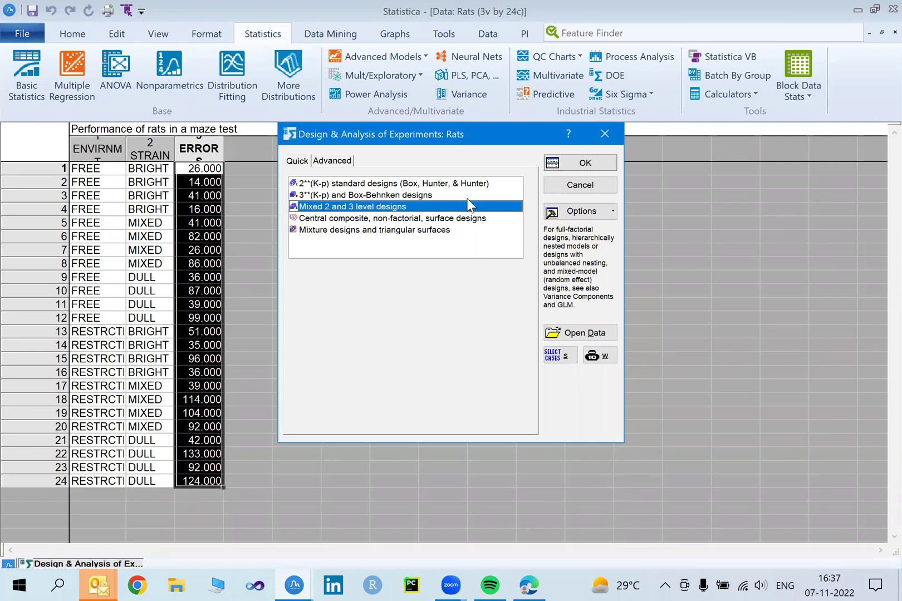
Step: Analyze a mixed 2 and 3 level design with ERRORS as dependent variable and ENVIRNMT and STRAIN as independent factors
left_click(584, 162)
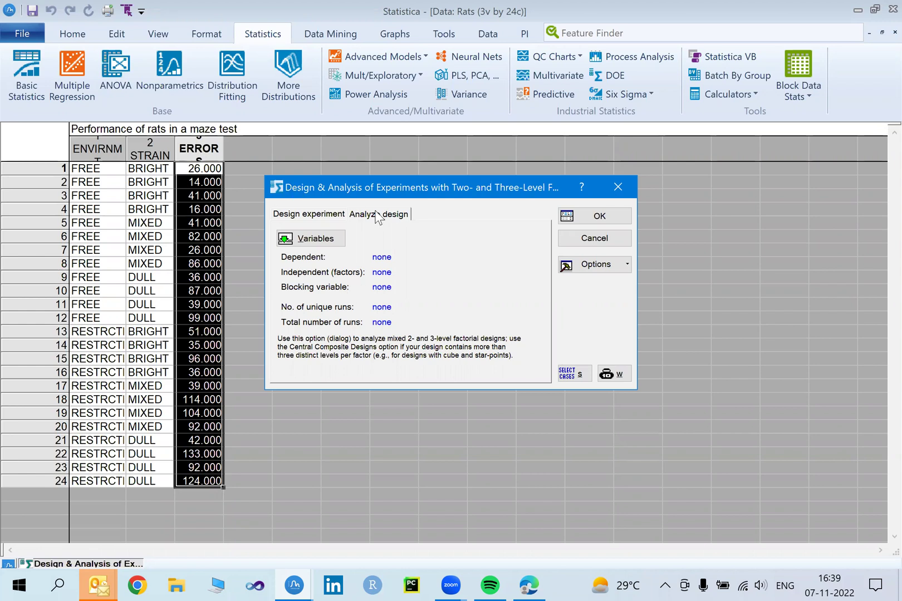
left_click(600, 218)
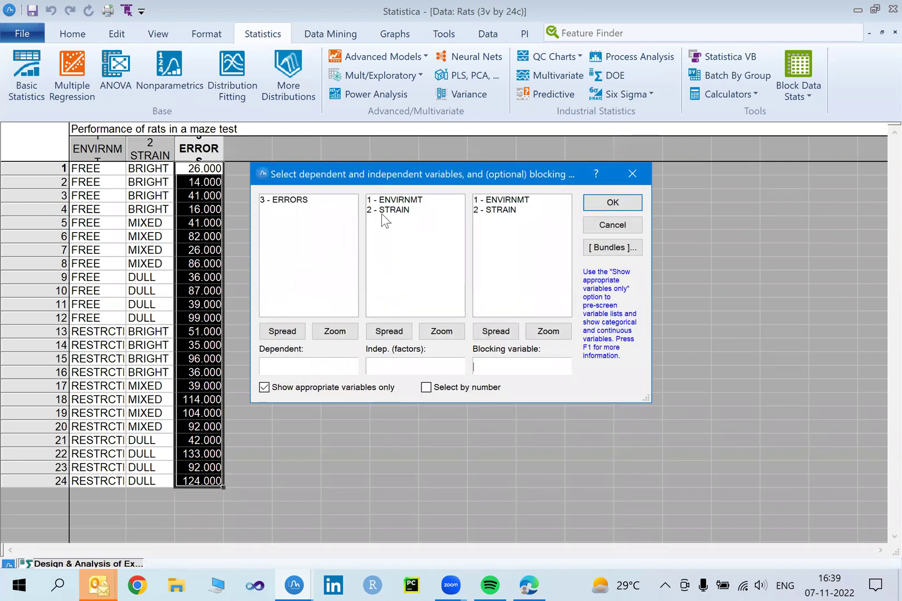
left_click(278, 200)
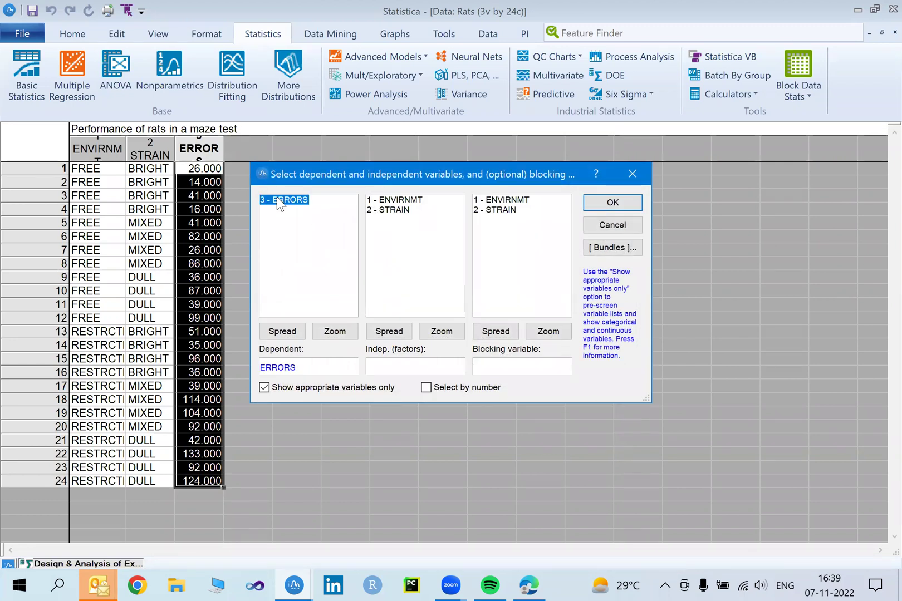
left_click_drag(393, 202, 395, 227)
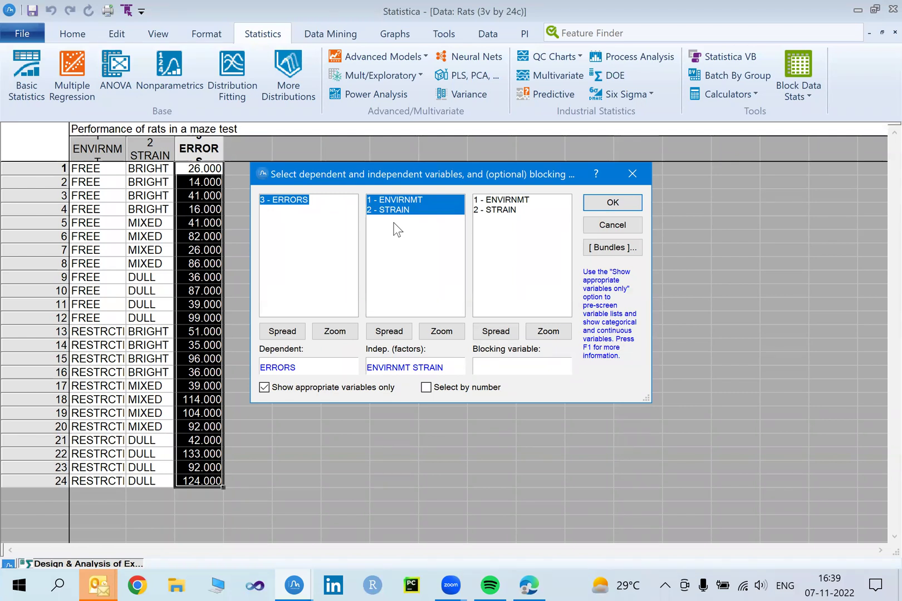
left_click(591, 205)
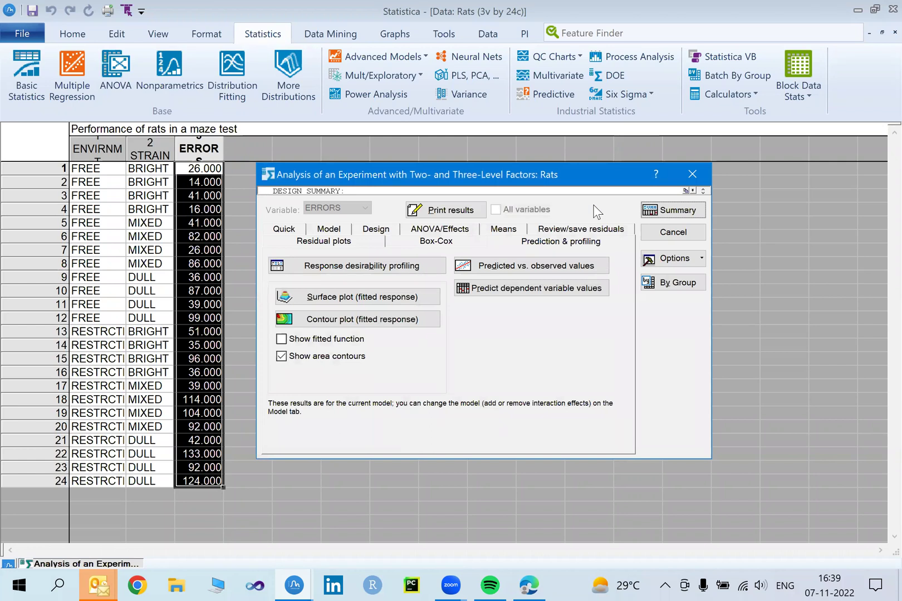
Step: Go back to check the dependent and factor variable selection of the design and reopen the analysis results
left_click(684, 235)
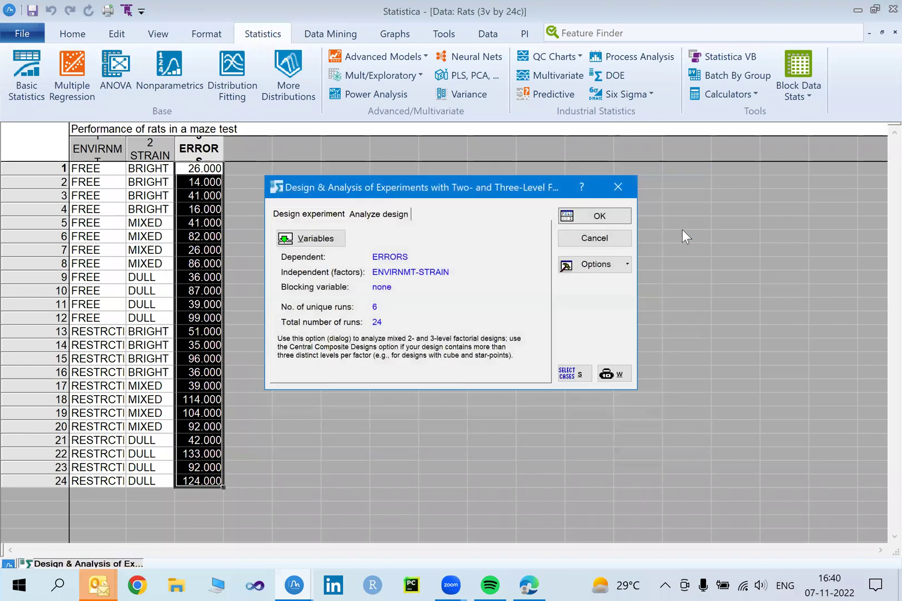
left_click(331, 236)
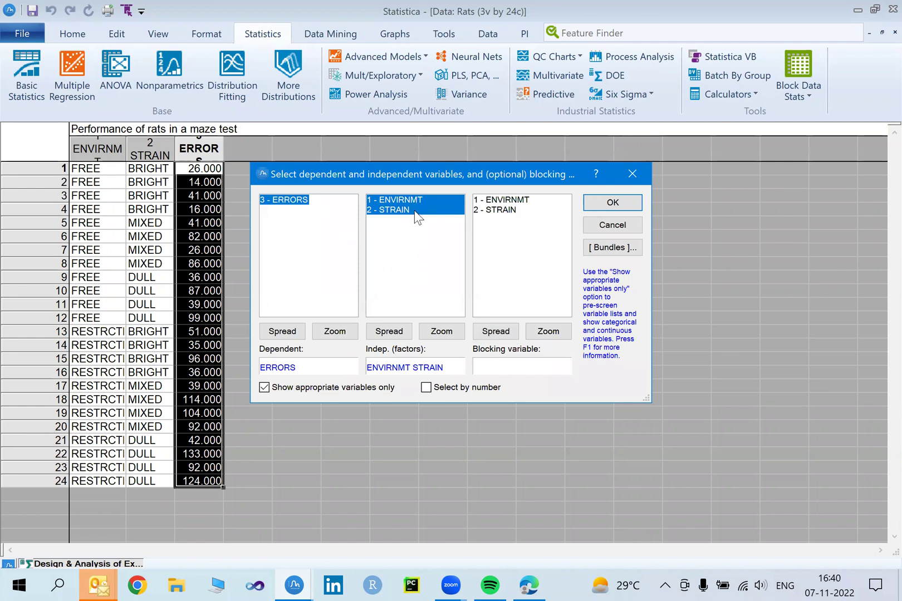
left_click(612, 204)
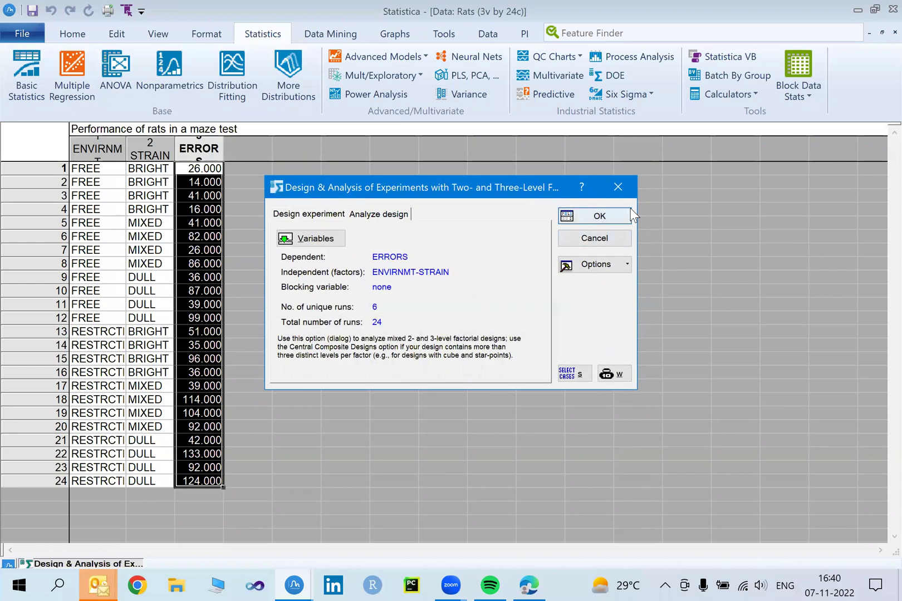
left_click(611, 217)
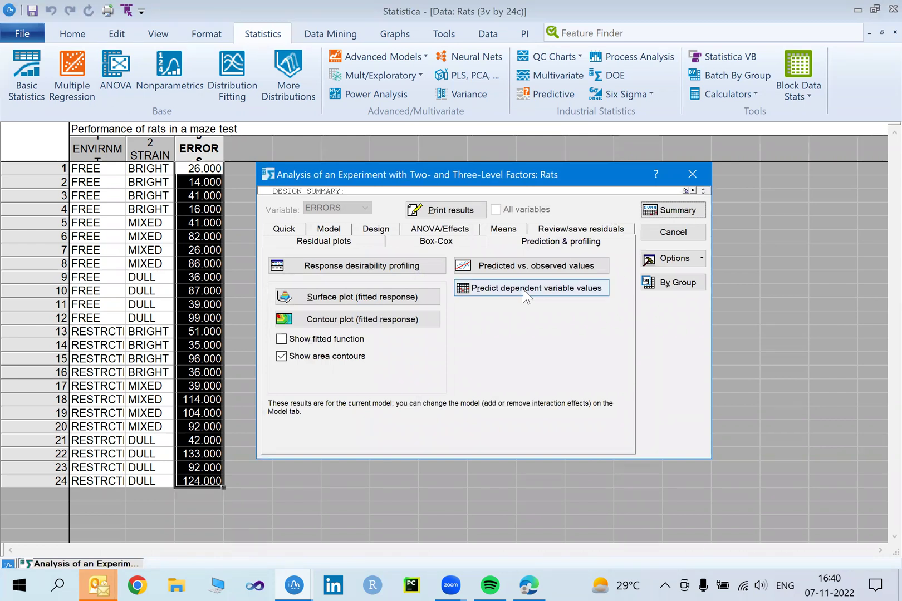
Step: Generate the ANOVA table and the Pareto chart of effects for the ERRORS model without interactions
left_click(284, 230)
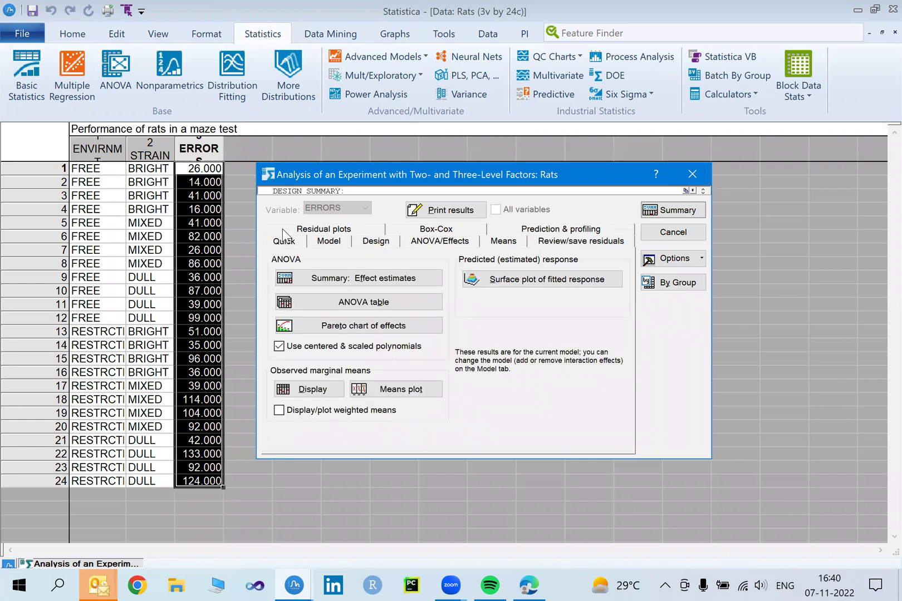
left_click(342, 299)
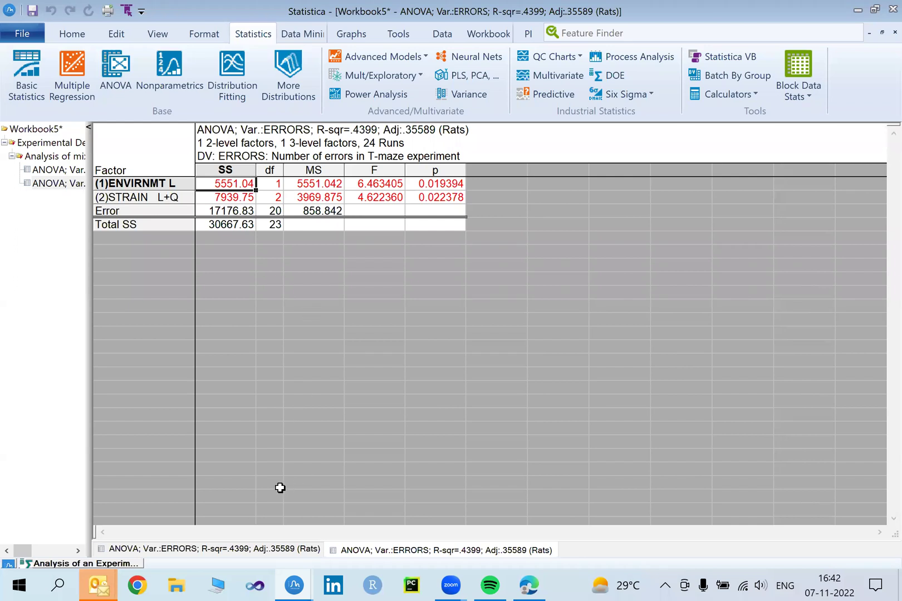
key("ctrl+r")
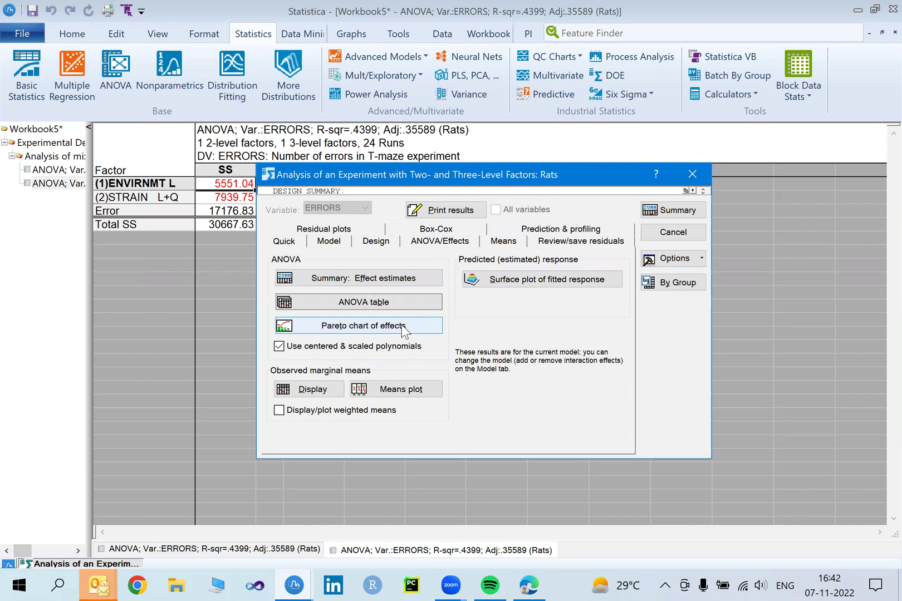
left_click(388, 328)
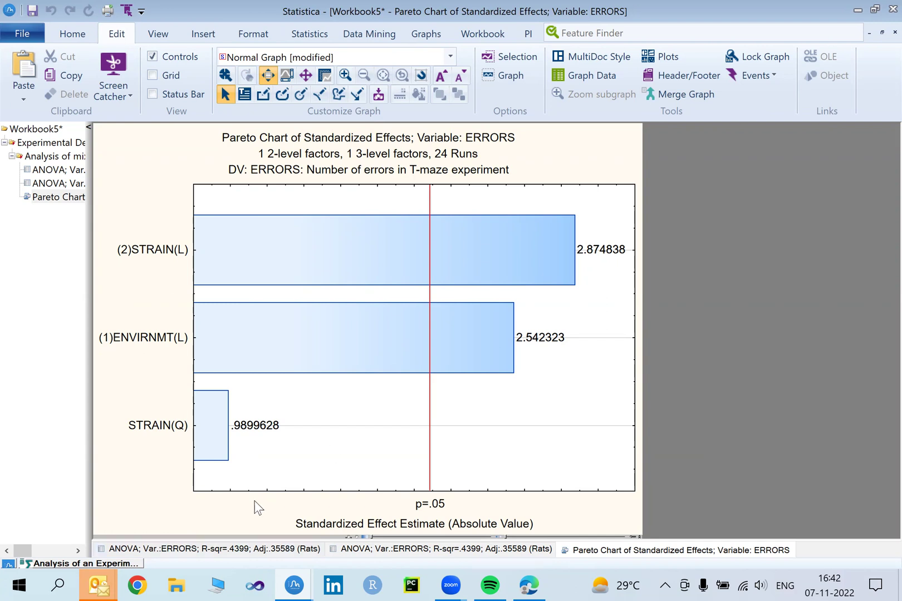
Step: Include 2-way interactions (linear x linear) in the model and generate the effect estimates summary
left_click(83, 563)
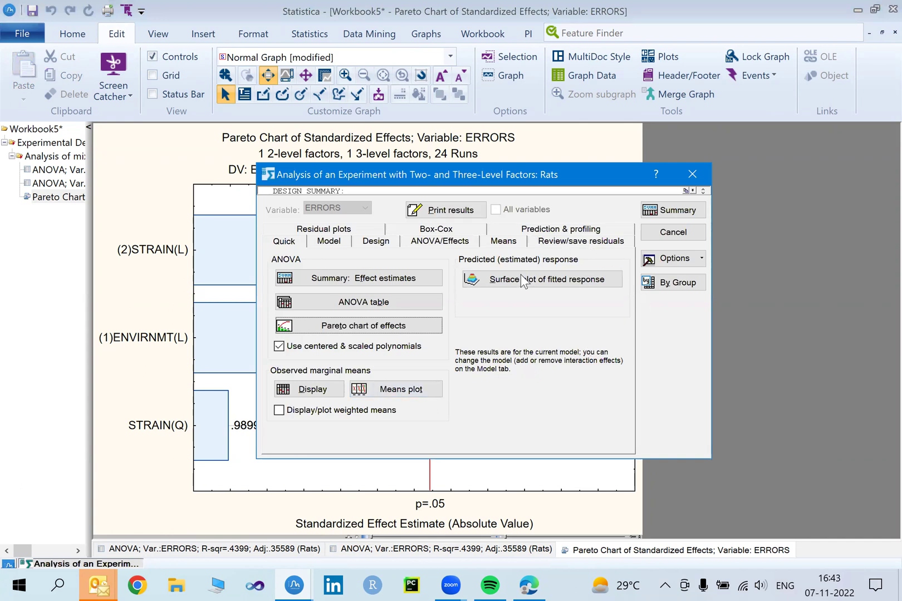
left_click(337, 244)
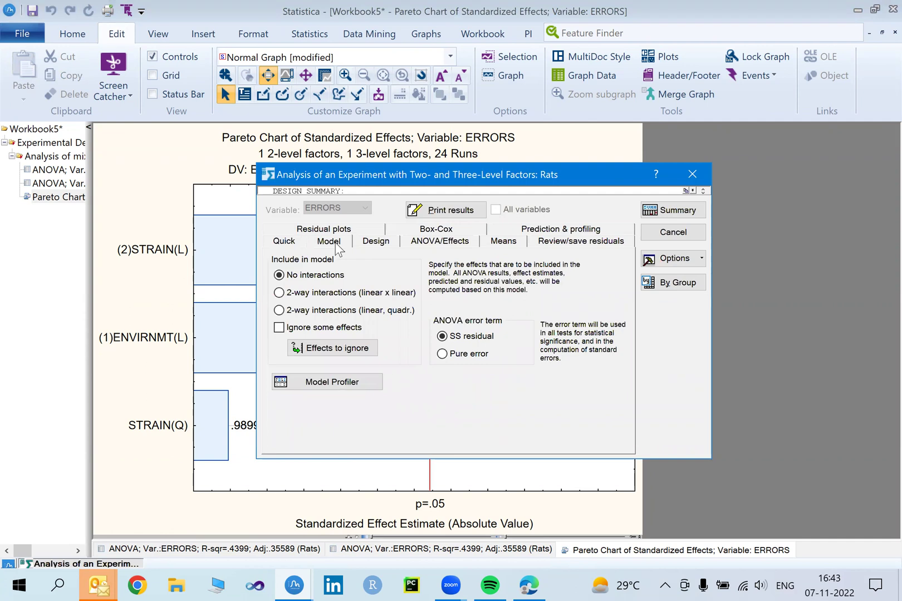
left_click(283, 244)
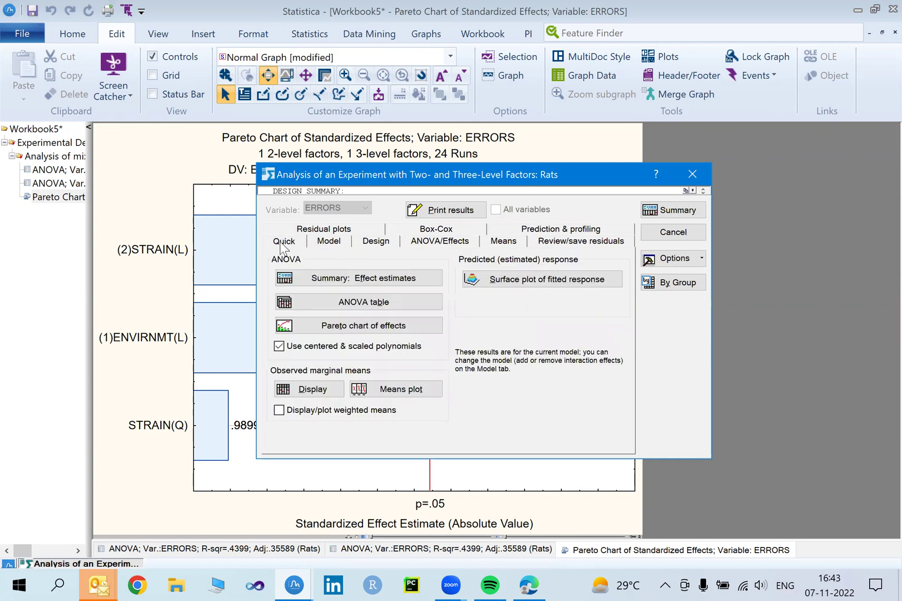
left_click(327, 243)
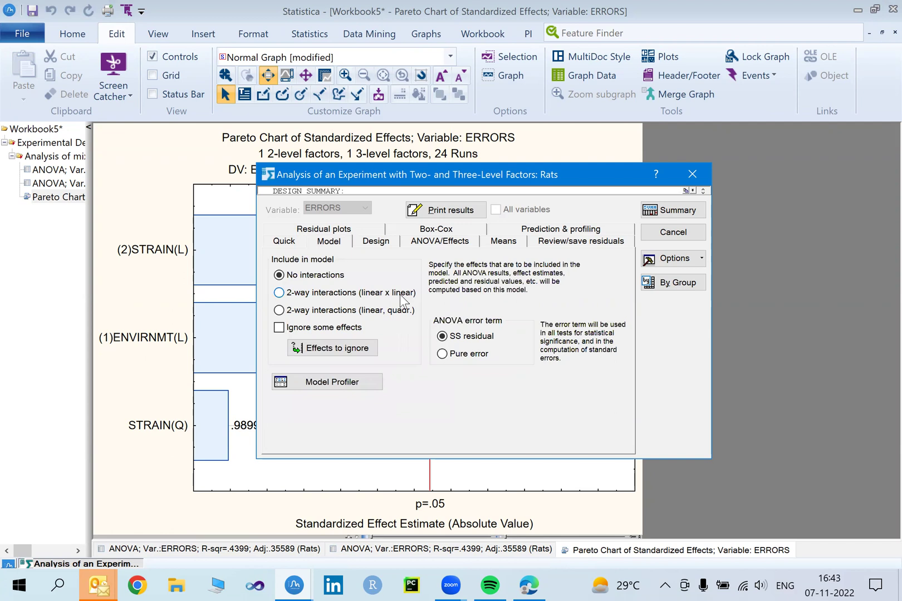
left_click(282, 295)
left_click(667, 211)
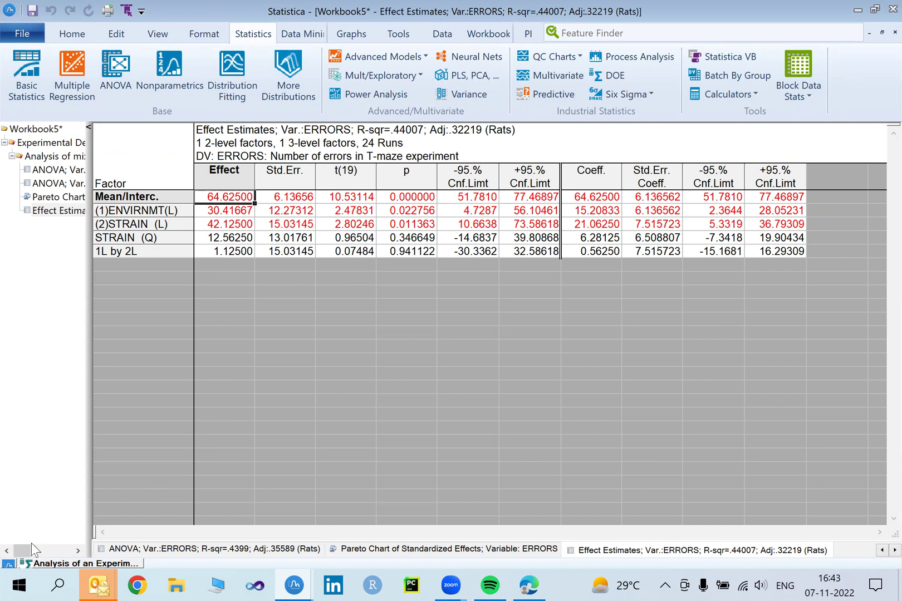
Step: Open response desirability profiling for ERRORS and set the factors at optimum value
left_click(78, 563)
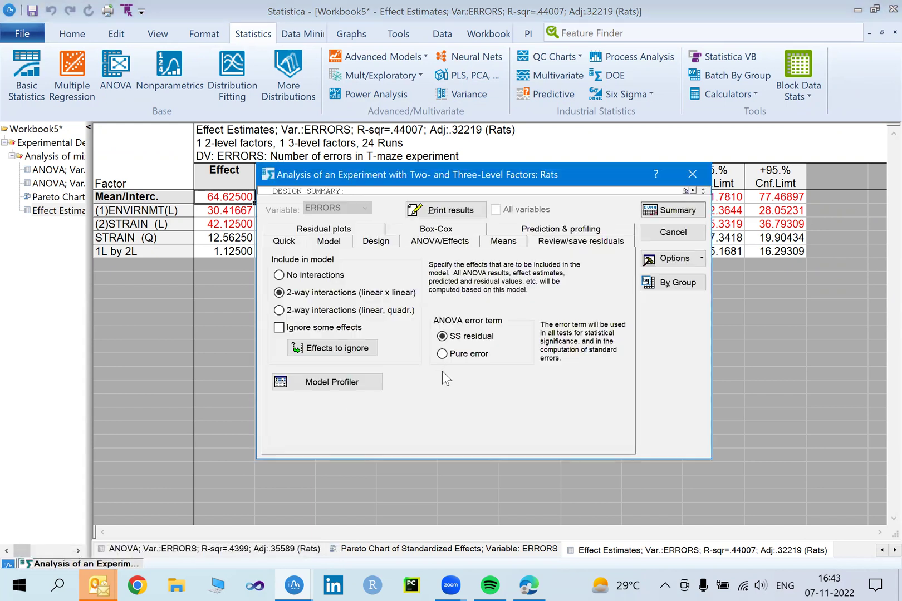
left_click(564, 234)
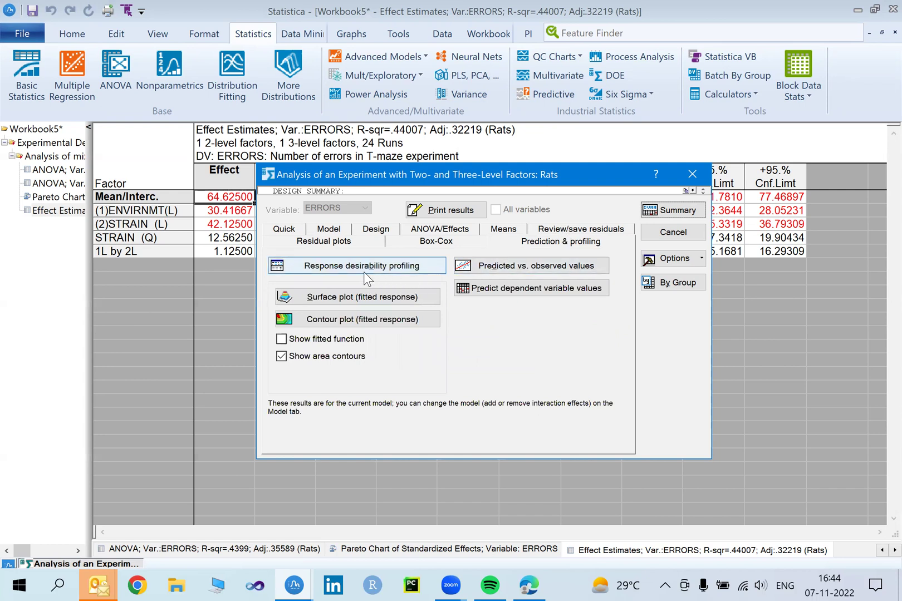
left_click(350, 266)
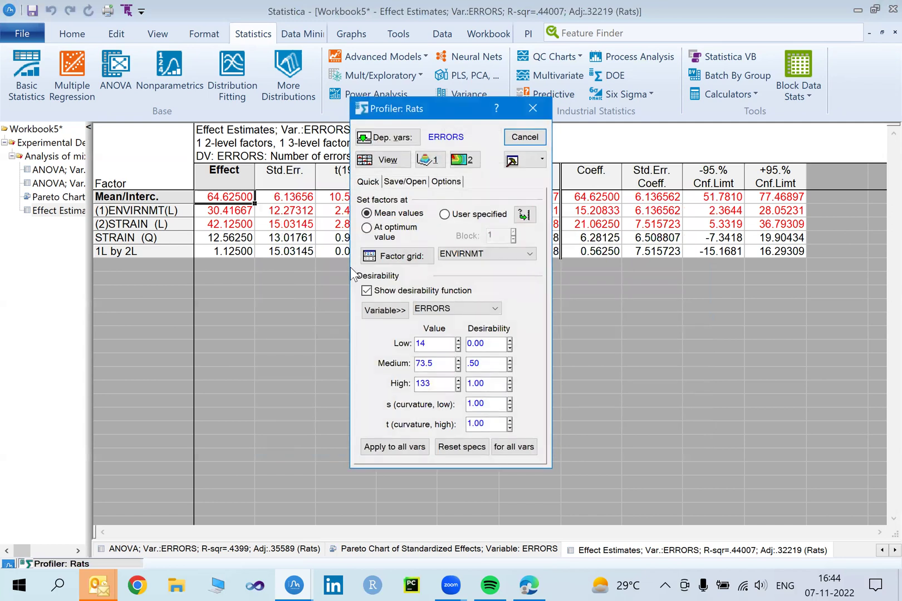
left_click(368, 229)
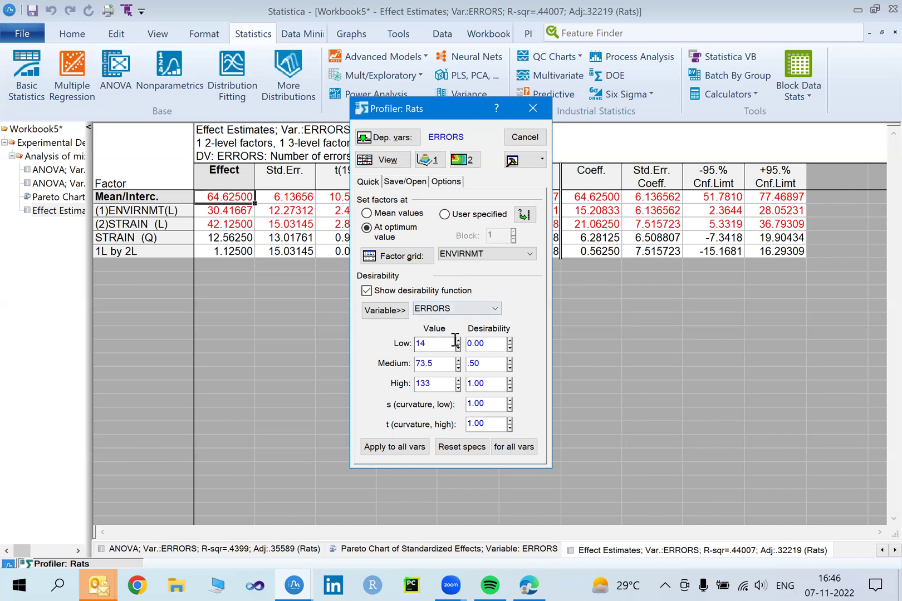
left_click(492, 309)
left_click(492, 309)
Step: Turn on showing spreadsheets with plotted values for the profile plots and return to the profiler's quick settings
left_click(422, 184)
left_click(436, 184)
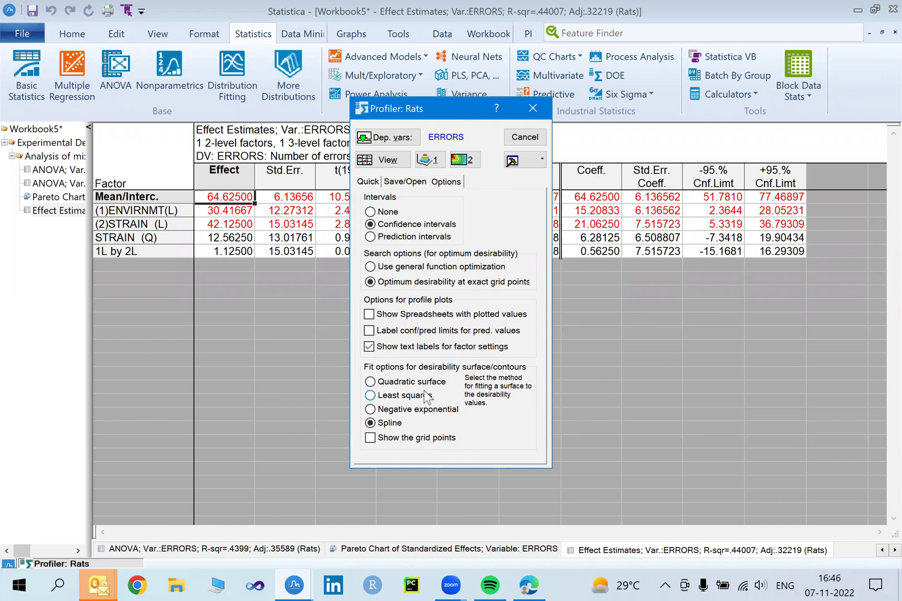
left_click(369, 314)
left_click(371, 182)
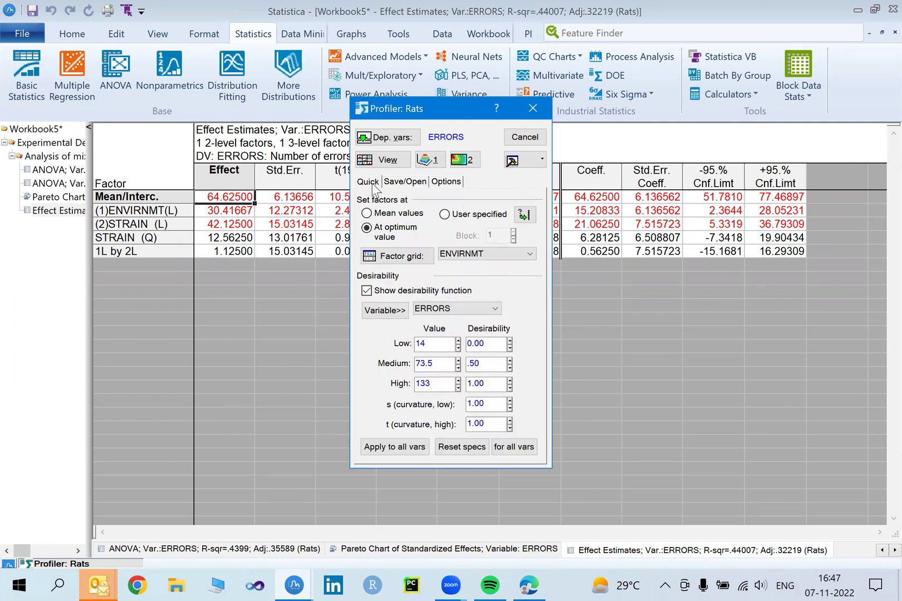
Step: Review the factor grid specifications for ENVIRNMT and STRAIN, keeping their minimum, maximum and number of steps
left_click(447, 446)
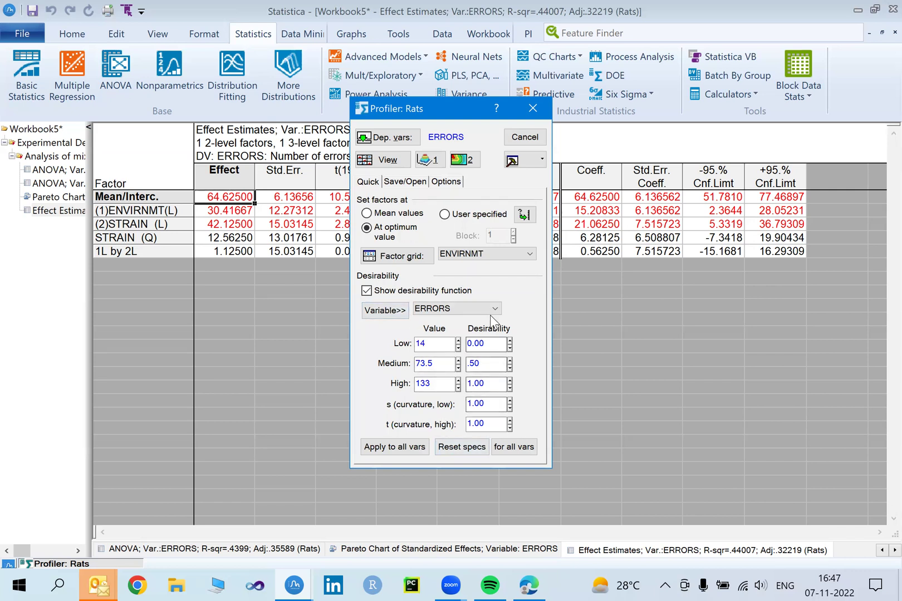
left_click(397, 256)
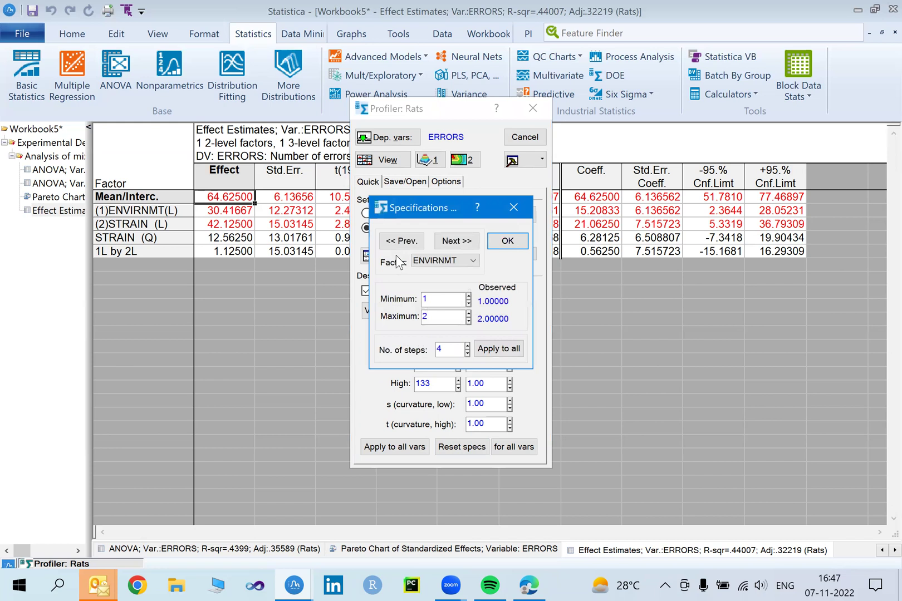
left_click(430, 317)
left_click(473, 262)
left_click(475, 267)
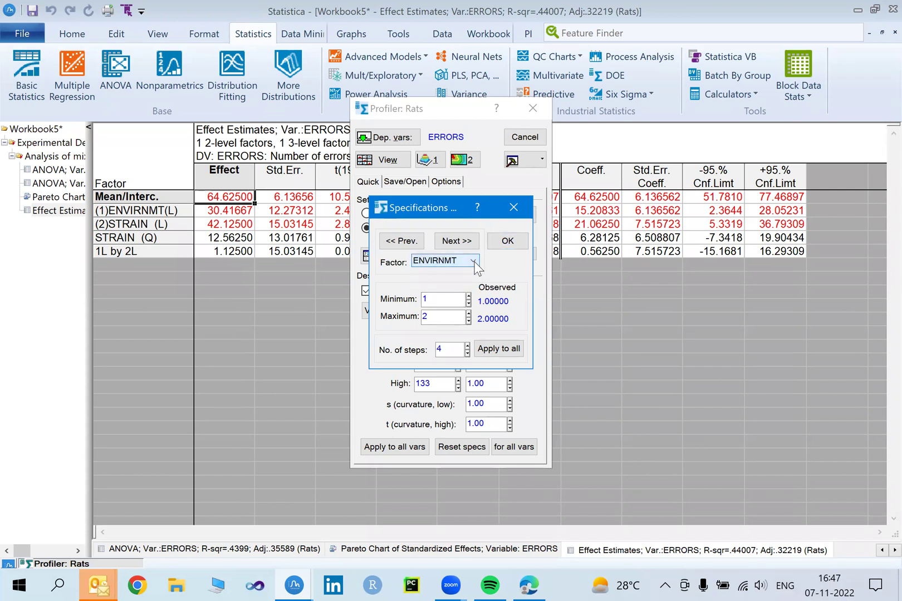
left_click(475, 266)
left_click(458, 282)
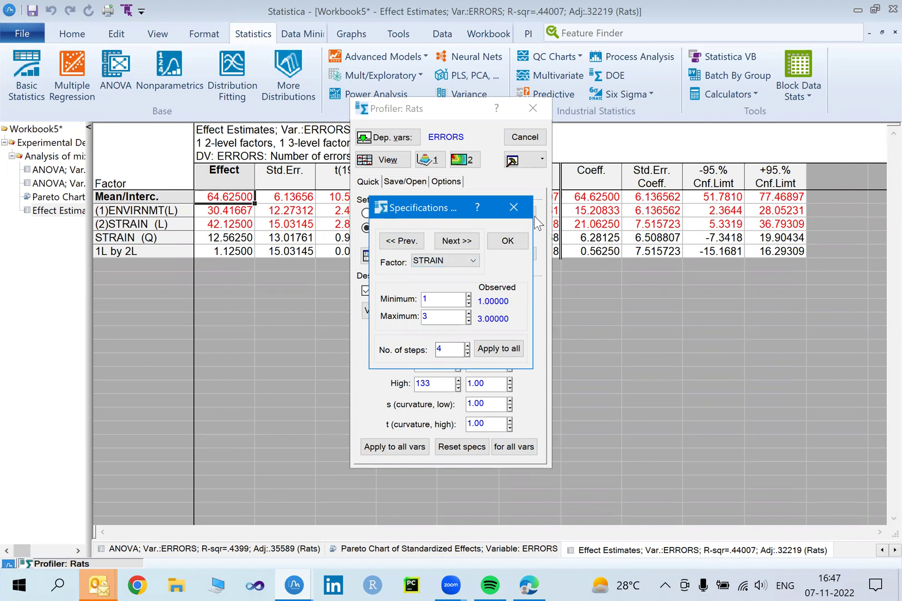
left_click(508, 241)
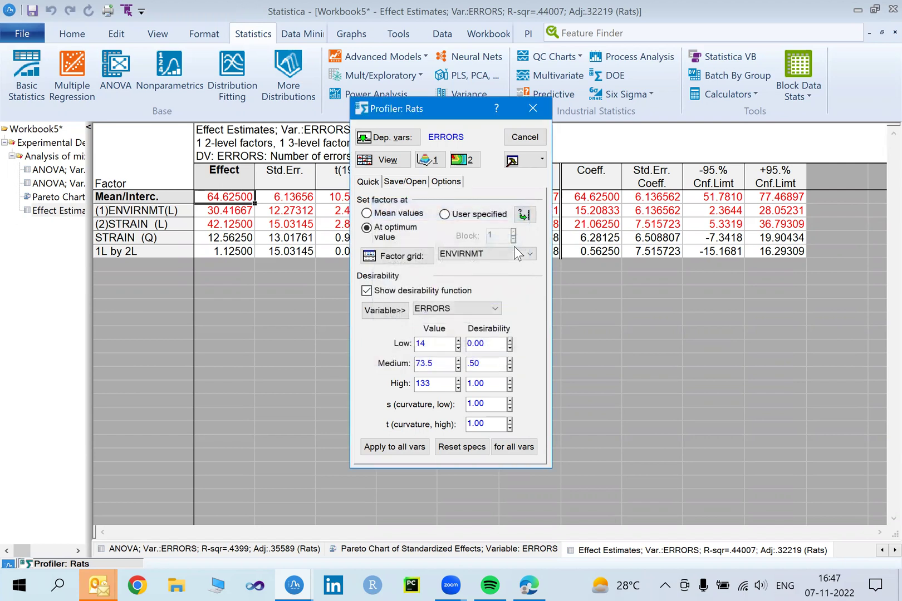
Step: Generate the predicted value and desirability profiles for ERRORS and review the parameter, factor level and current setting spreadsheets and the profile graph
left_click(390, 161)
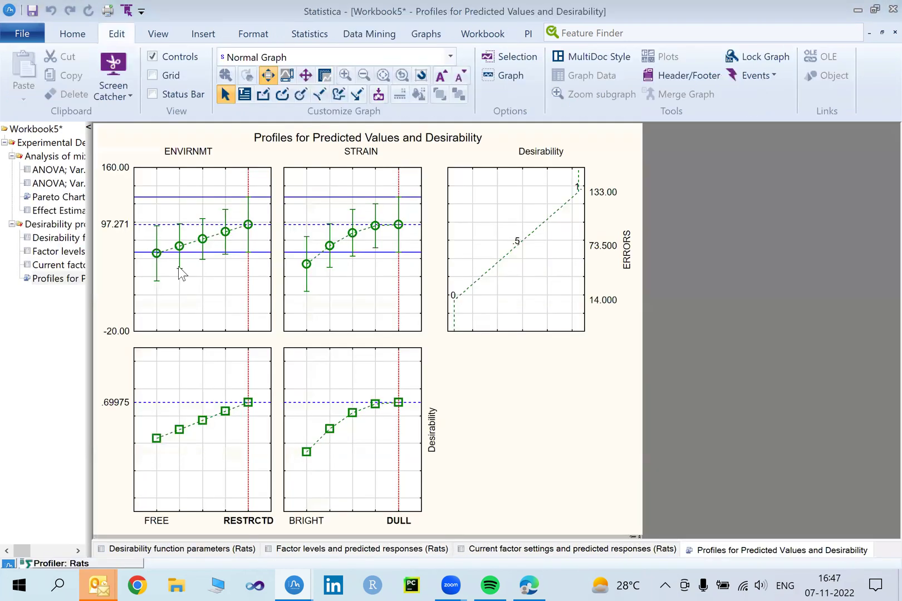
left_click(64, 238)
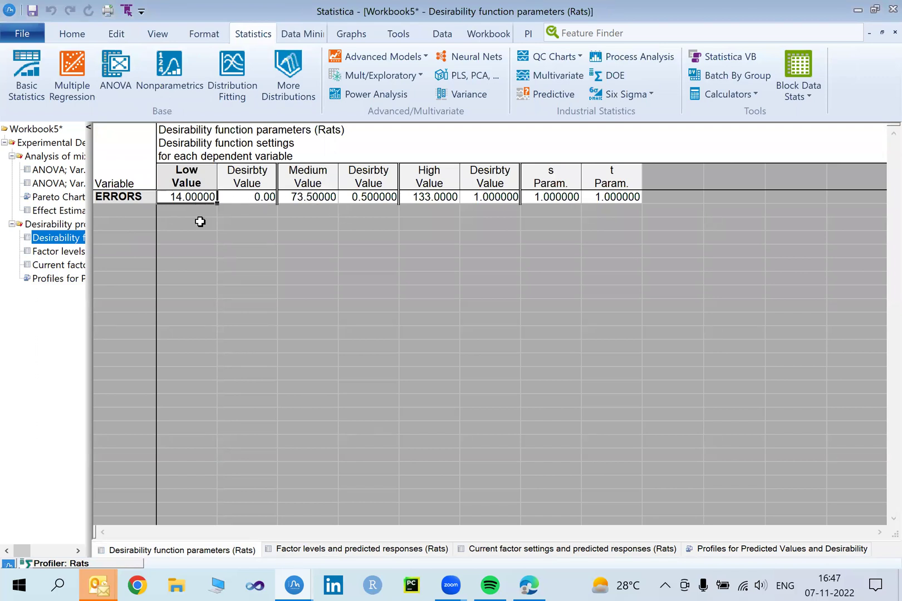
left_click(78, 255)
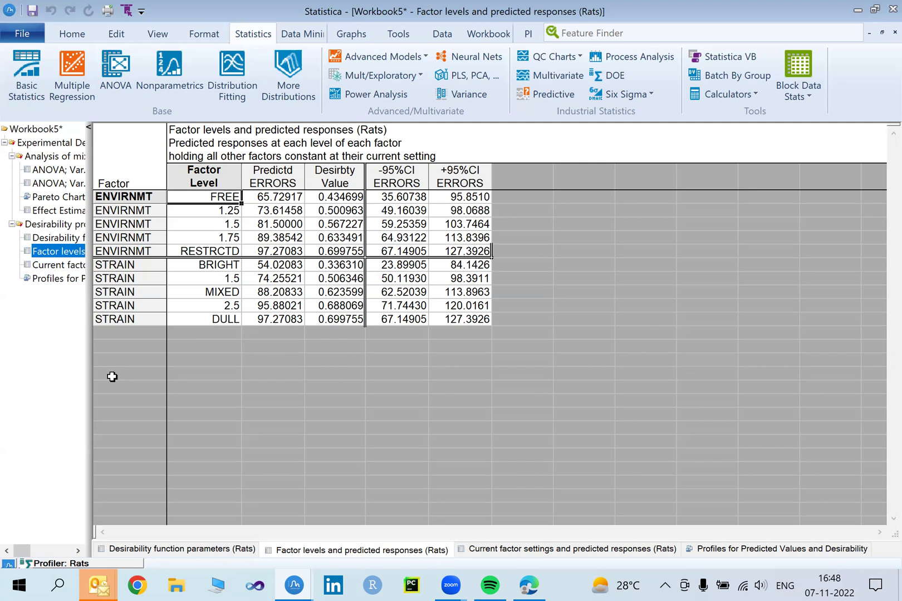
left_click(63, 265)
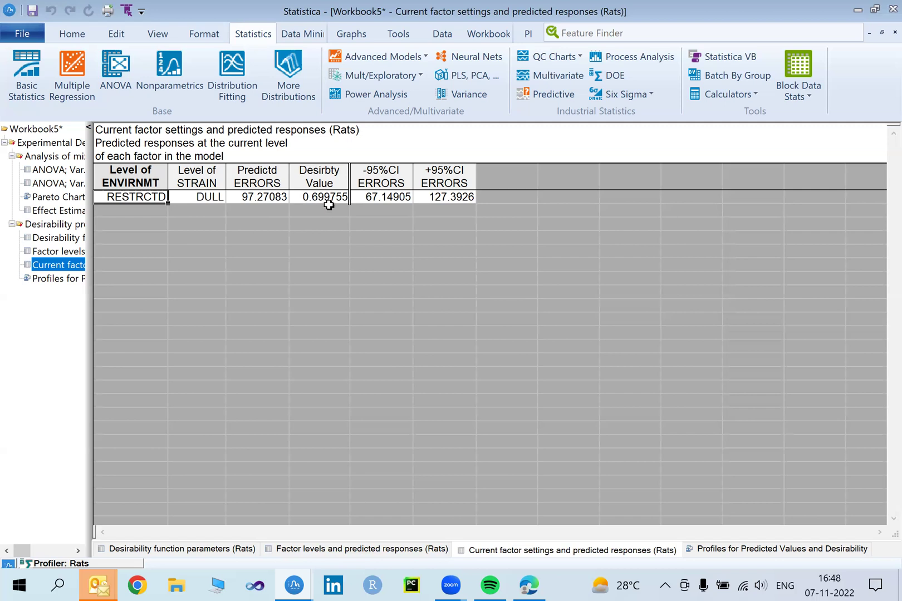
left_click(48, 278)
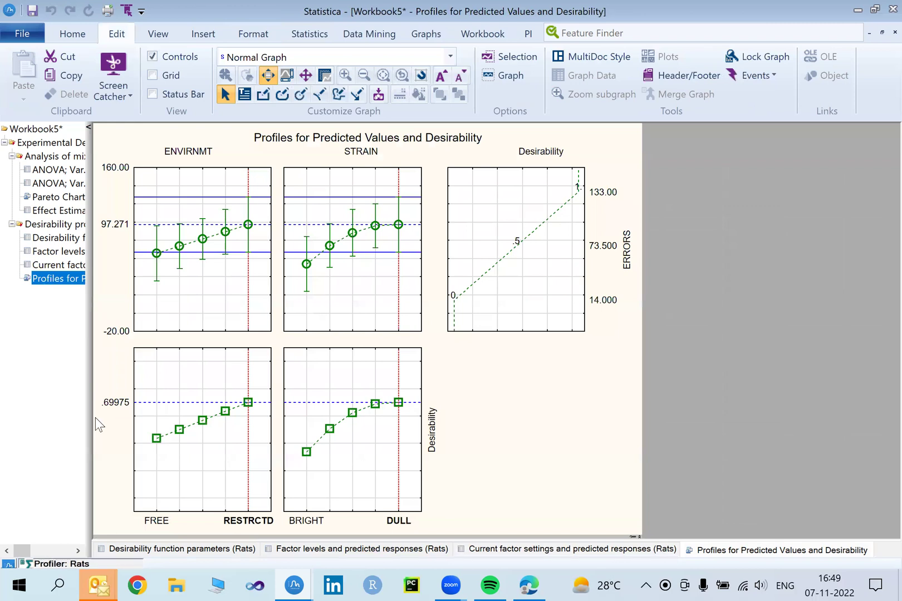
Step: Create the desirability contour plot of STRAIN against ENVIRNMT with the spline fit and check its fitting options without changes
left_click(82, 564)
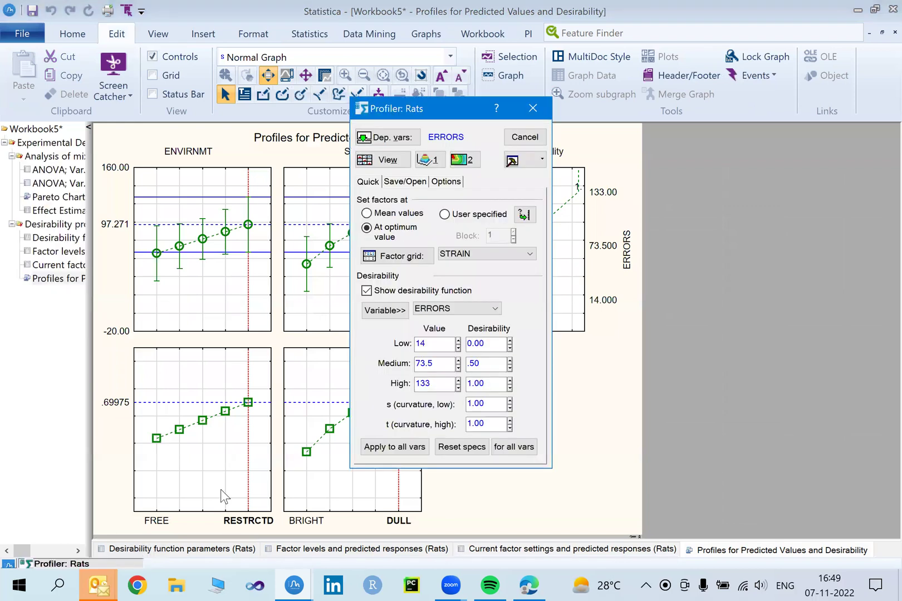
left_click(460, 160)
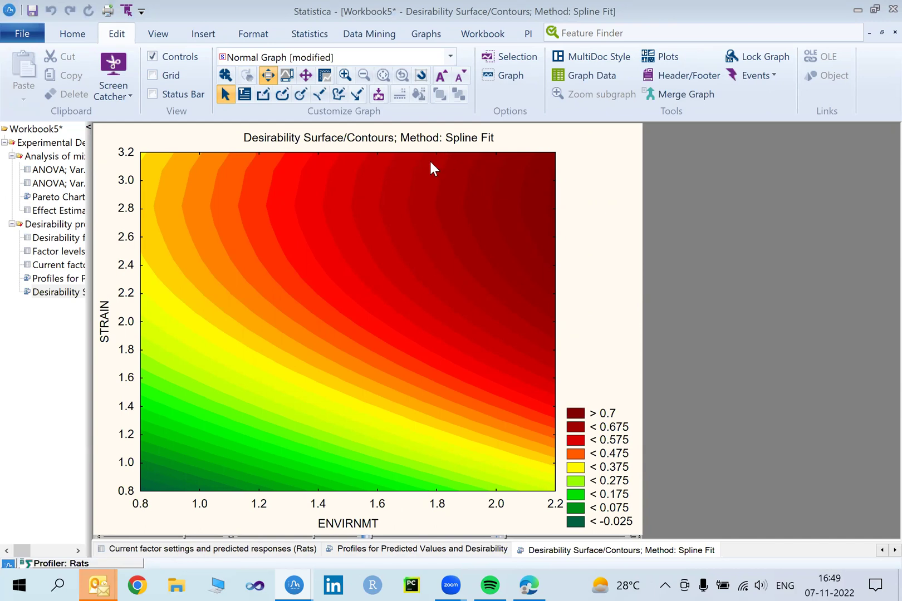
double_click(424, 196)
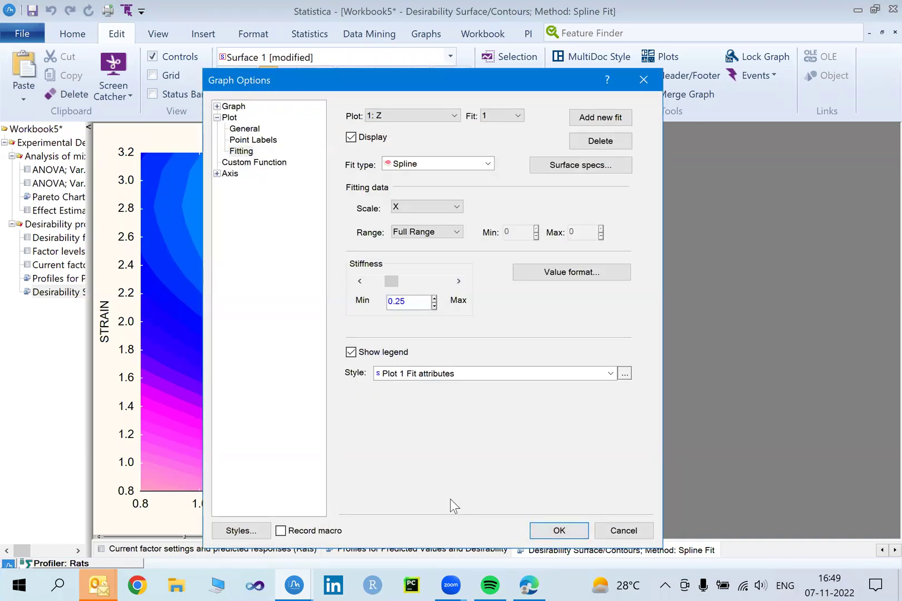
key("Return")
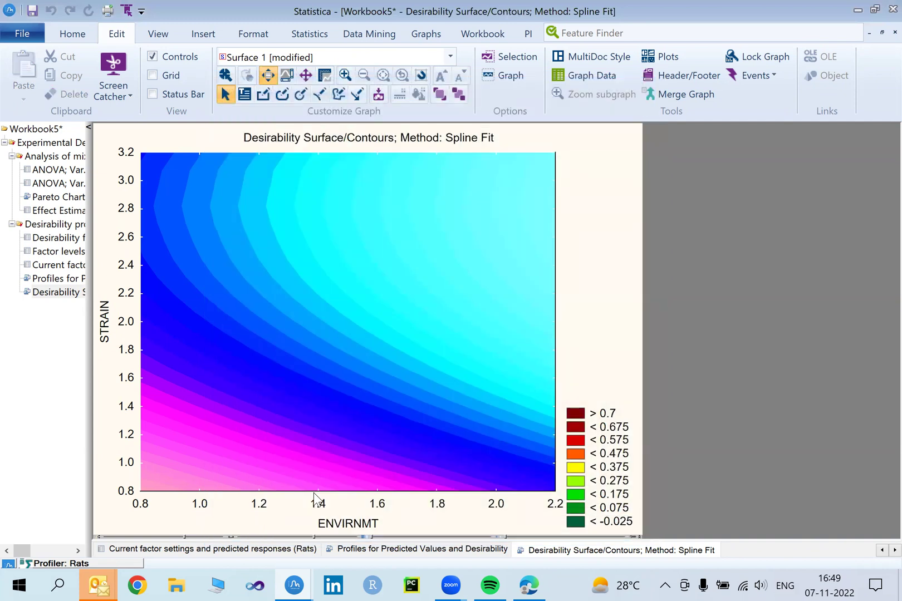
left_click(313, 493)
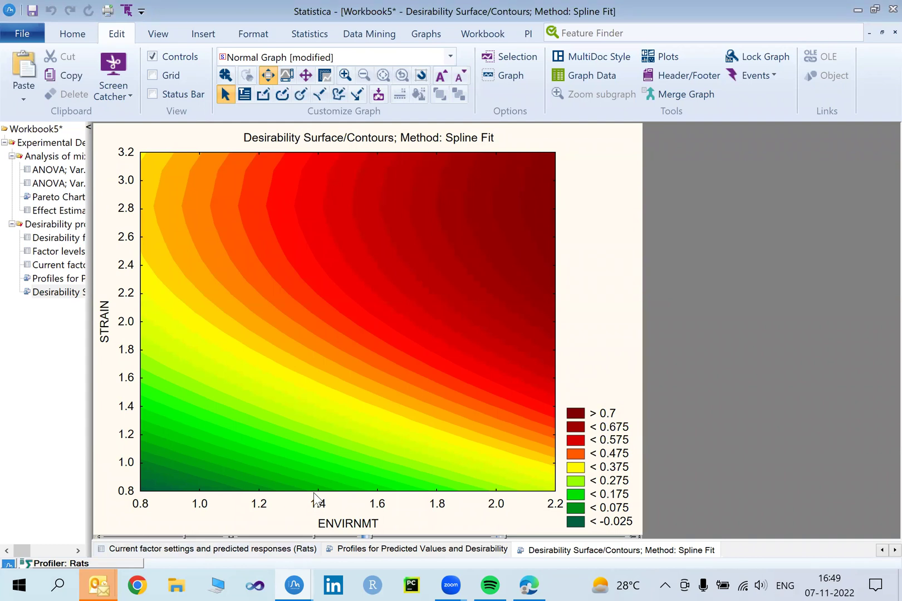
Step: Change the desirability surface fit to Quadratic surface and create a new contour plot of STRAIN against ENVIRNMT
key("ctrl+r")
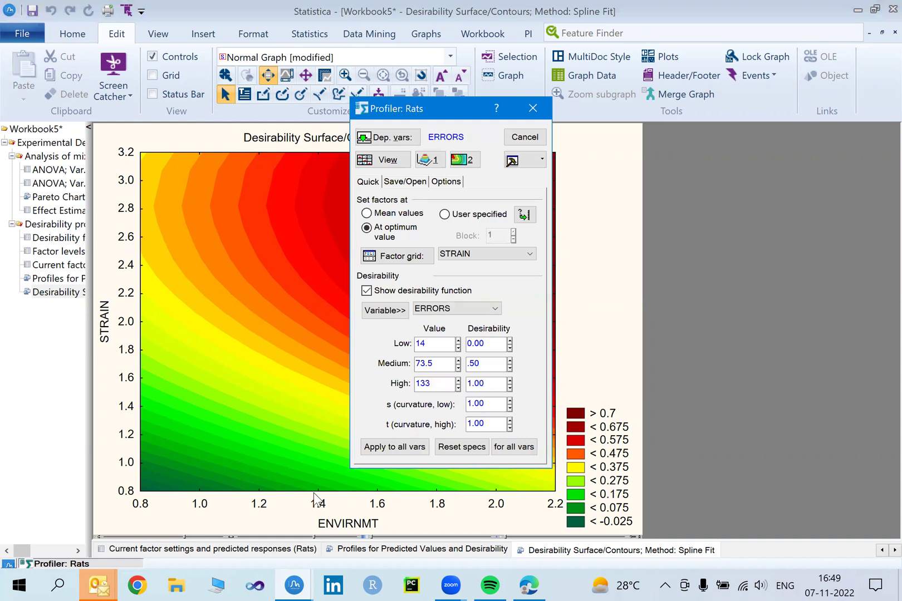
left_click(454, 183)
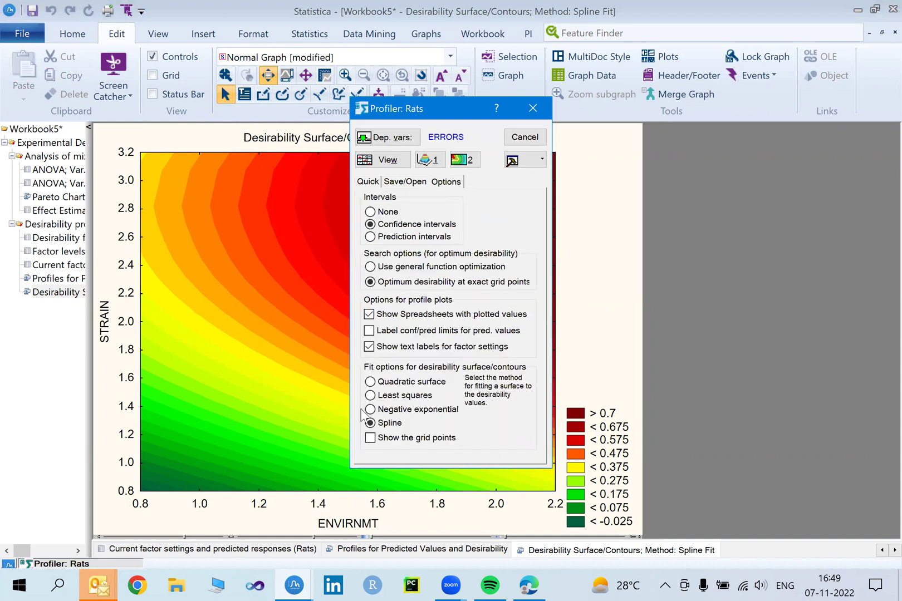
left_click(369, 382)
left_click(432, 161)
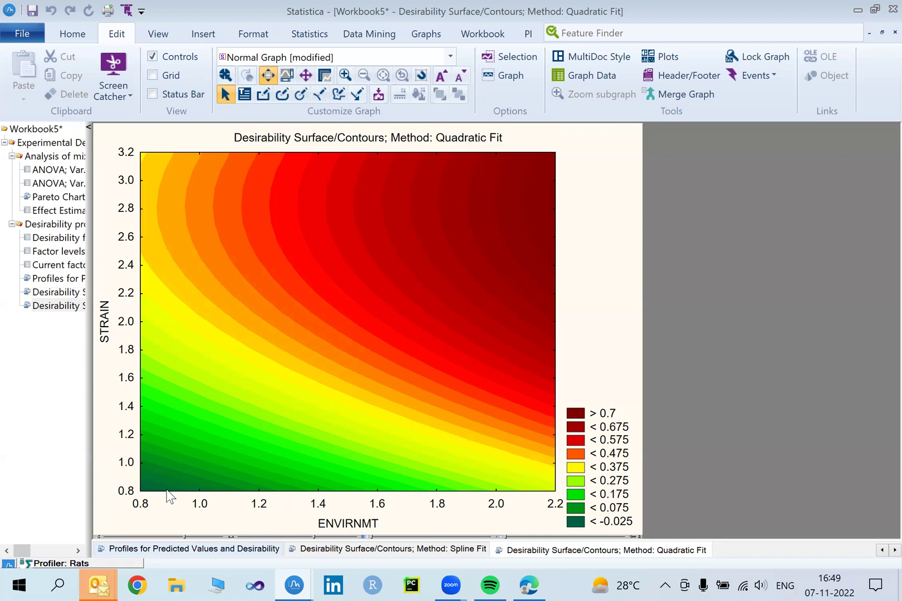
left_click(329, 497)
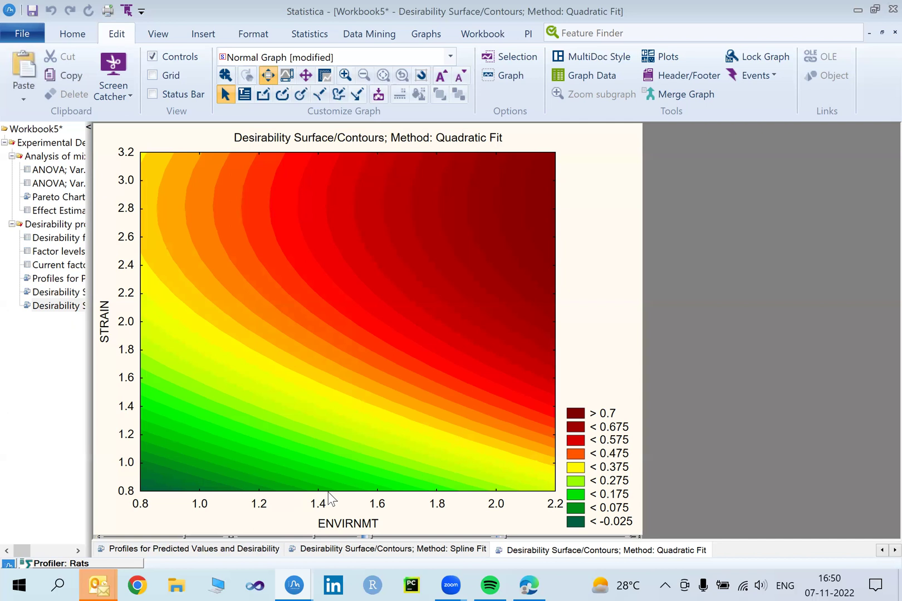